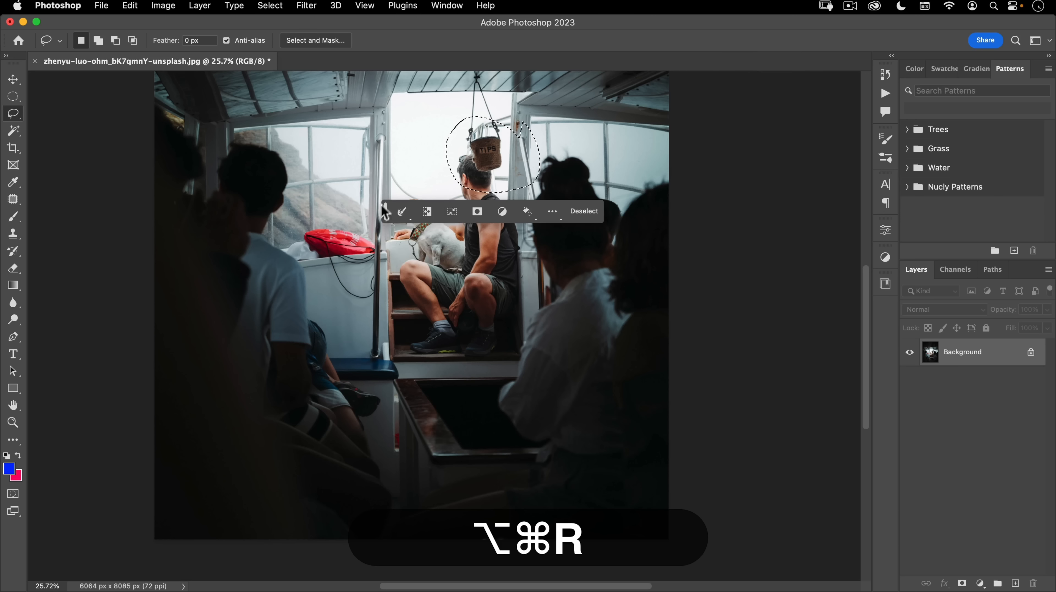
pyautogui.press('alt+super+r')
pyautogui.press('alt+super+r')
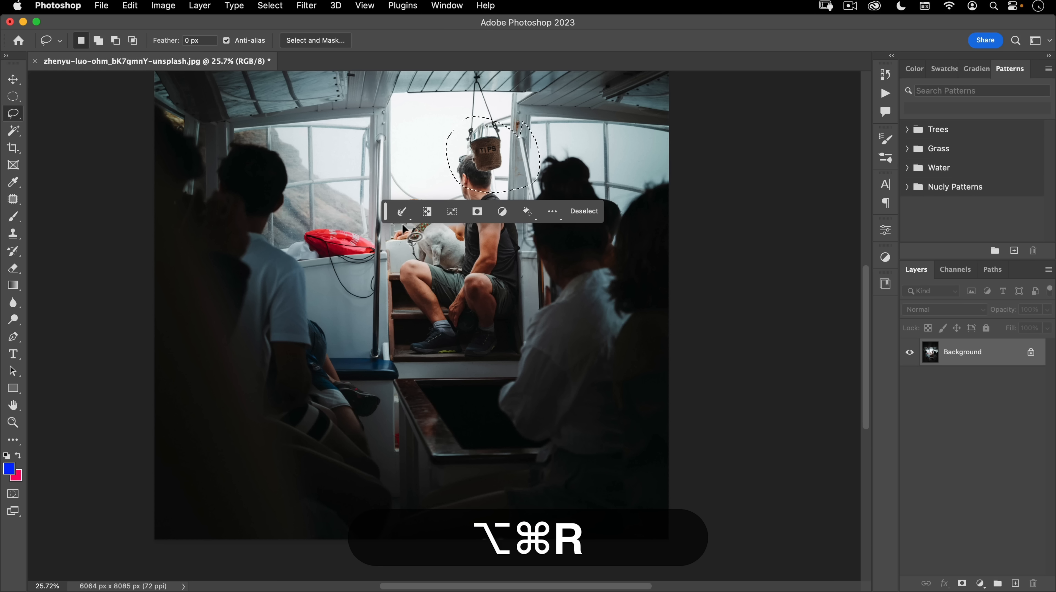
pyautogui.press('super+r')
pyautogui.press('super+r')
pyautogui.press('super+r')
pyautogui.press('super+r')
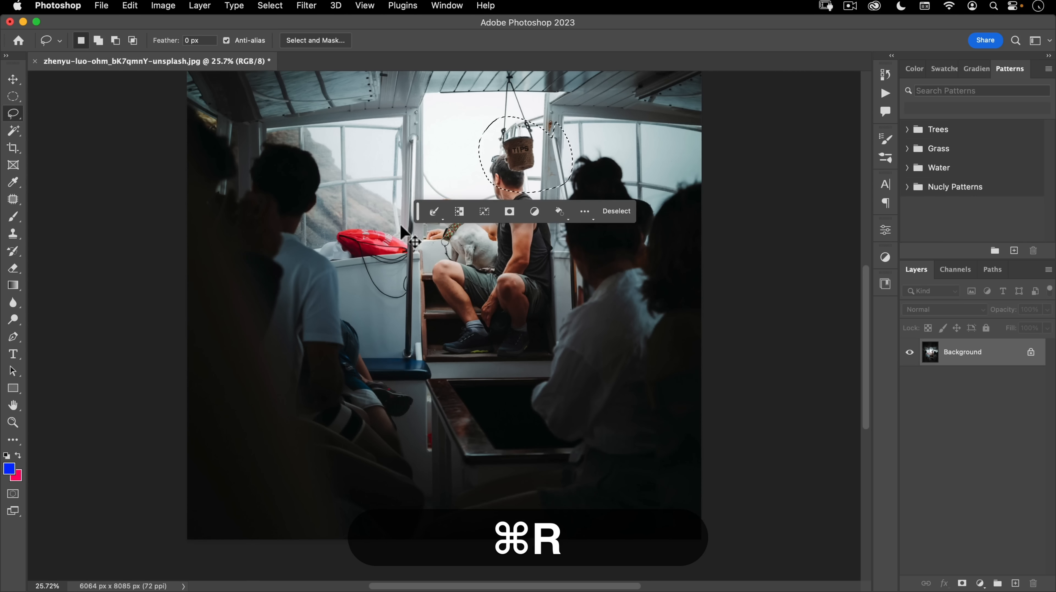
pyautogui.press('alt+super+r')
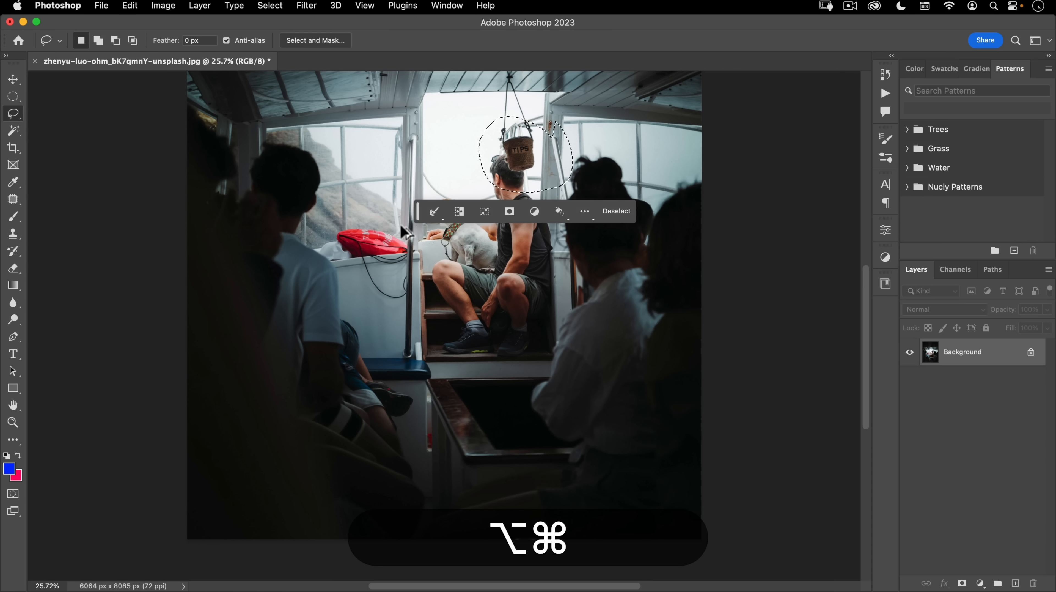
pyautogui.press('alt+super+r')
pyautogui.press('alt+super+r')
pyautogui.press('alt+super+r')
pyautogui.press('alt+super+r')
pyautogui.press('alt+super+r')
# Step: Replace the selection with a lasso selection around the man and dog, and pin the contextual task bar below the photo
pyautogui.click(339, 192)
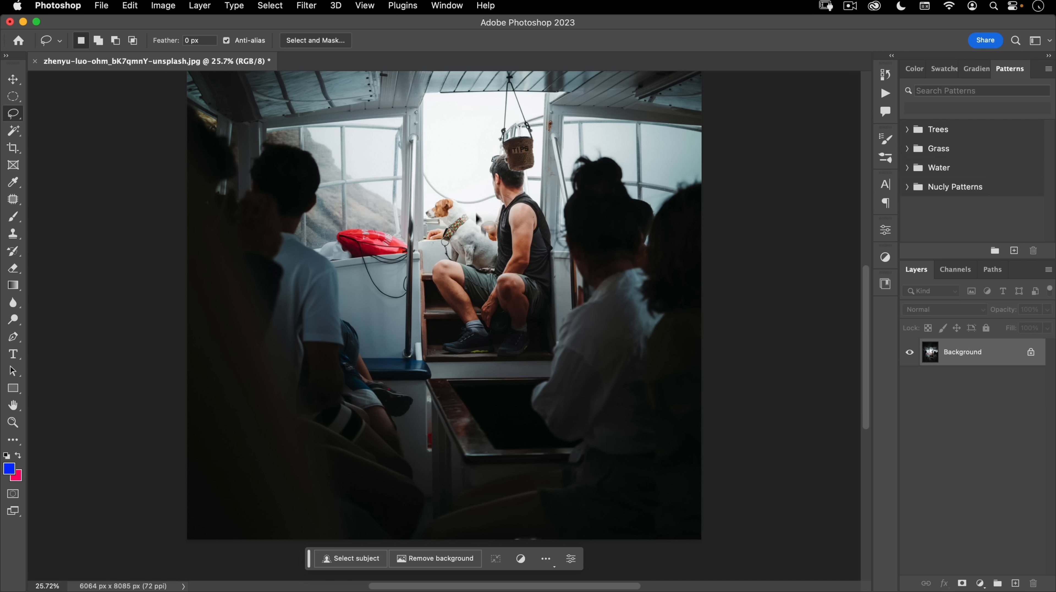
pyautogui.moveTo(503, 126)
pyautogui.mouseDown()
pyautogui.moveTo(604, 198)
pyautogui.moveTo(509, 120)
pyautogui.mouseUp()
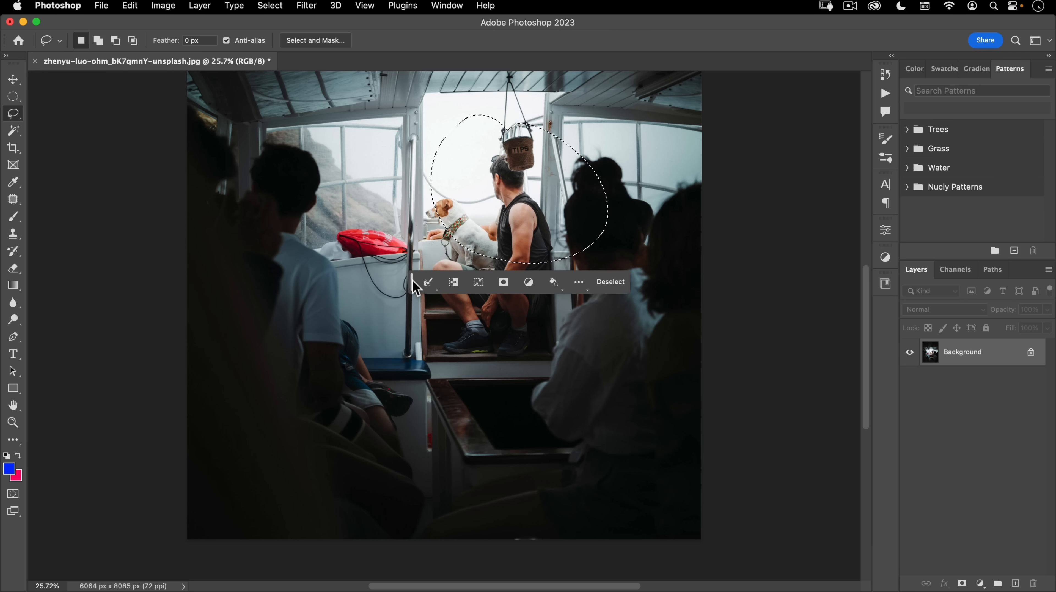
pyautogui.moveTo(412, 281); pyautogui.dragTo(399, 558)
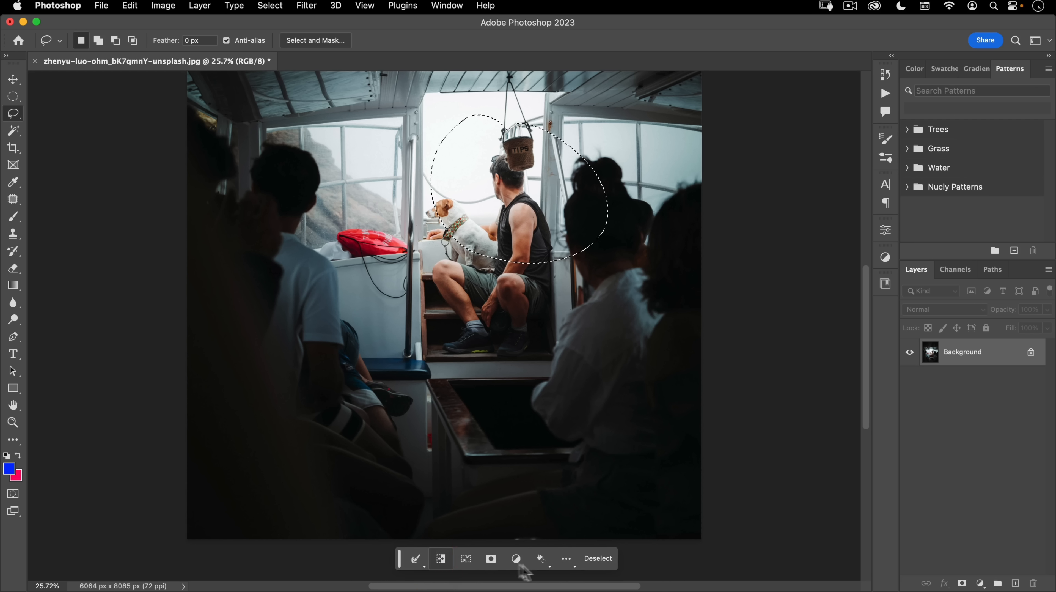
pyautogui.click(567, 559)
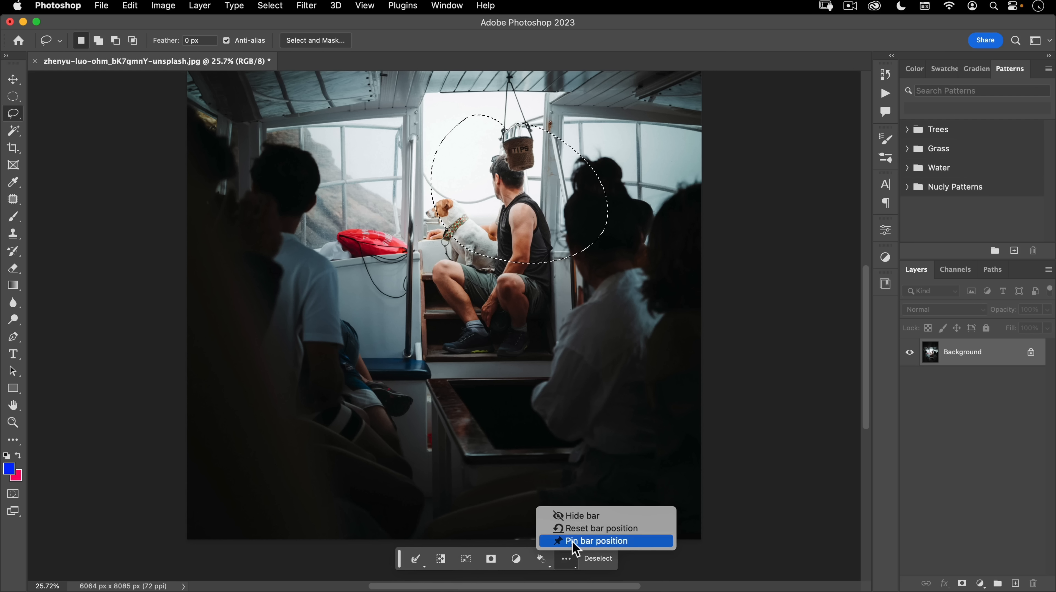
pyautogui.click(643, 541)
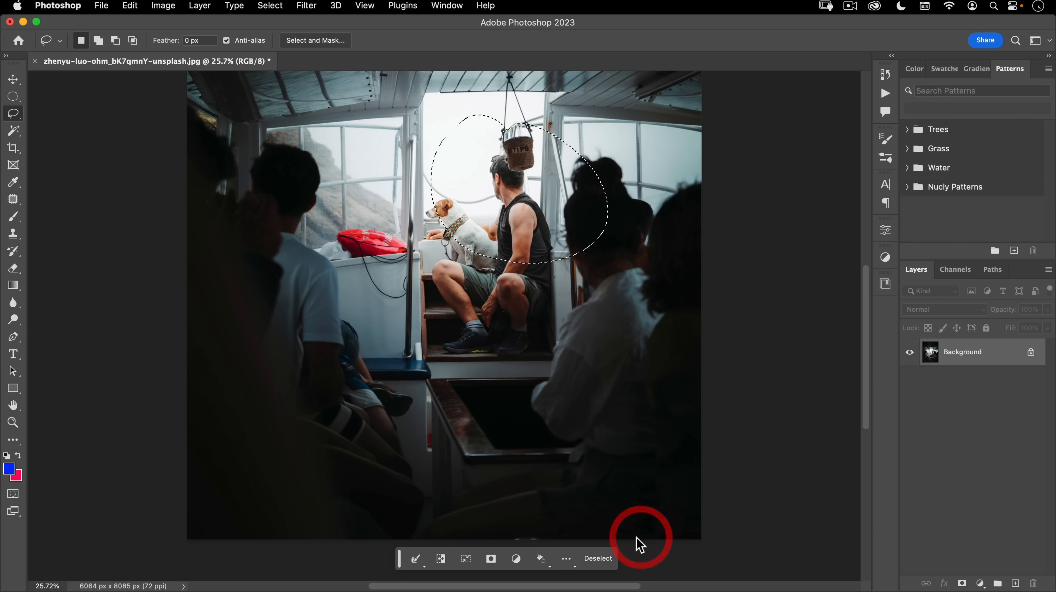
# Step: Clear the lasso selection and review the contextual task bar's position options with the photo shifted
pyautogui.click(502, 362)
pyautogui.press('space')
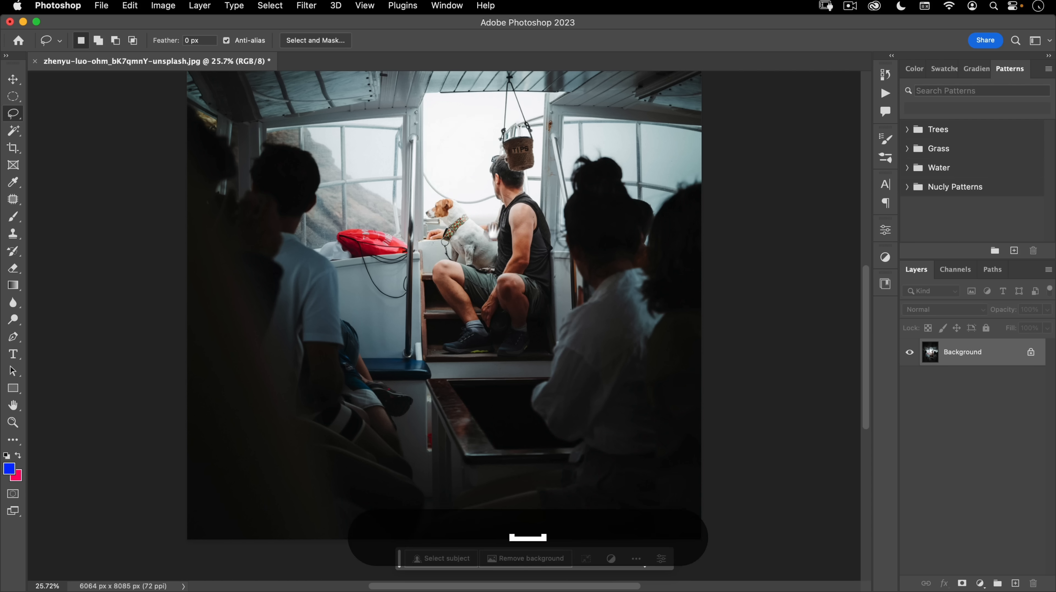
pyautogui.moveTo(494, 229); pyautogui.dragTo(494, 422)
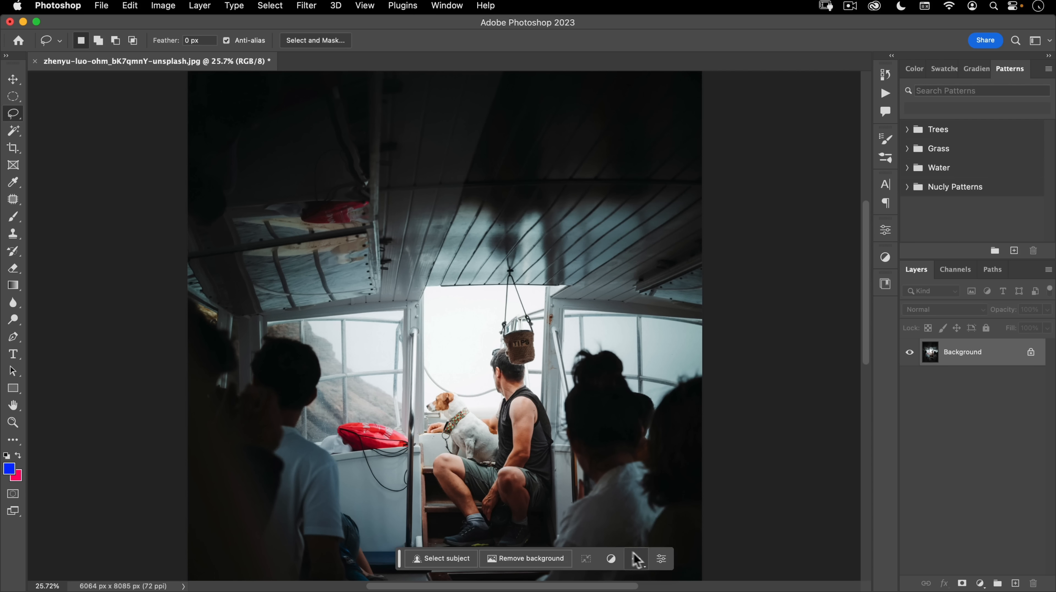
pyautogui.click(638, 560)
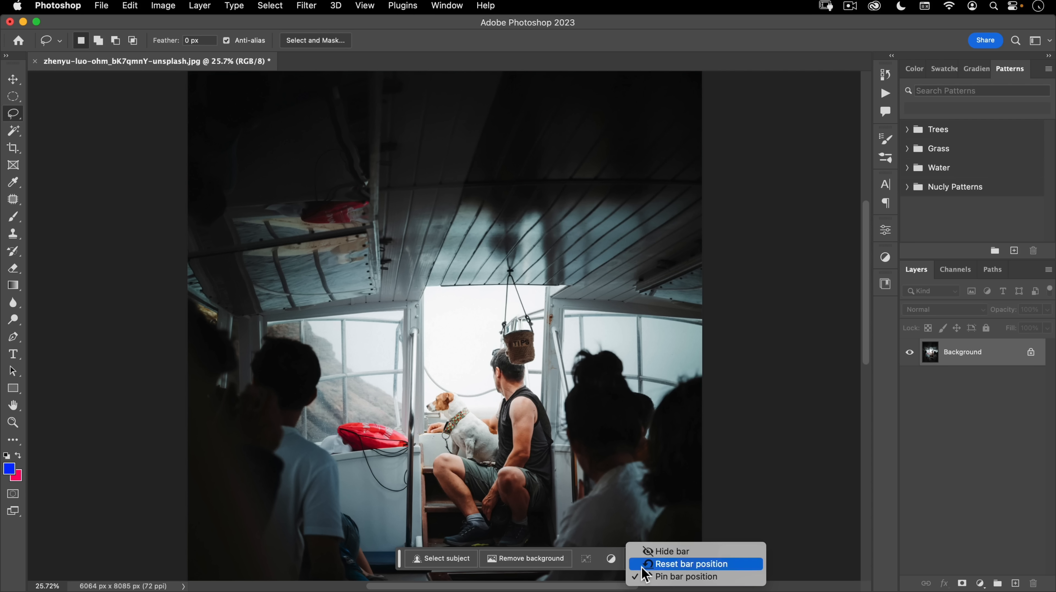
pyautogui.click(632, 565)
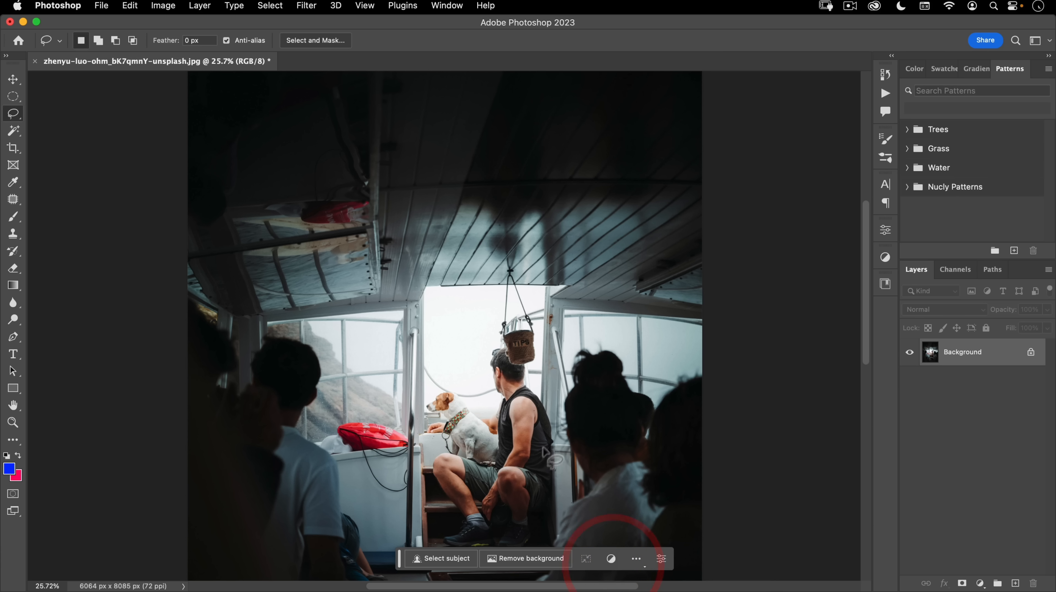
pyautogui.click(636, 554)
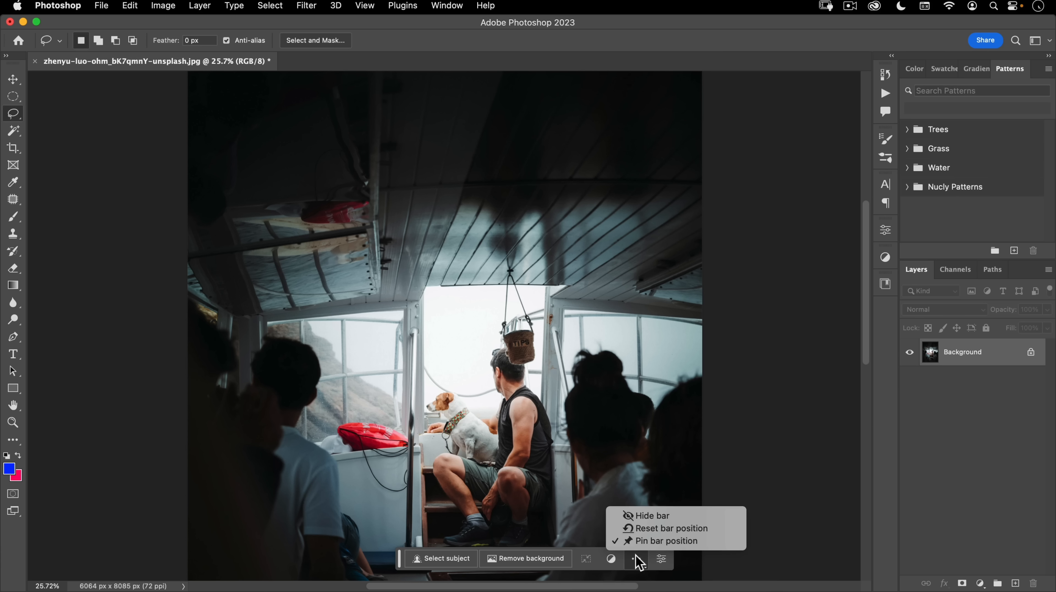
pyautogui.click(637, 560)
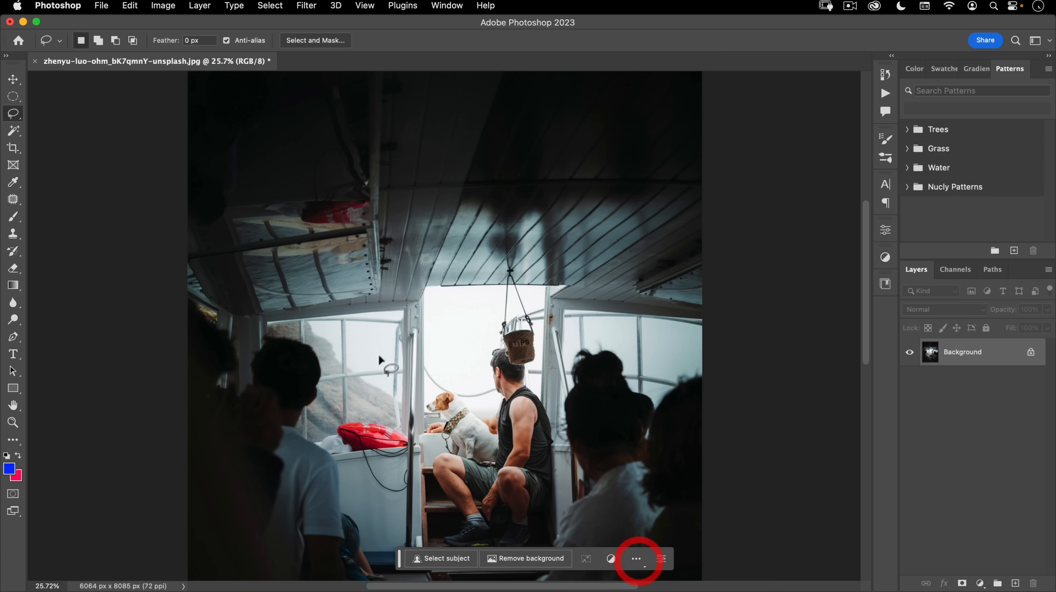
# Step: Try several small lasso selections across the photo to test the pinned task bar, and deselect the last one
pyautogui.moveTo(456, 141)
pyautogui.mouseDown()
pyautogui.moveTo(414, 200)
pyautogui.moveTo(419, 160)
pyautogui.mouseUp()
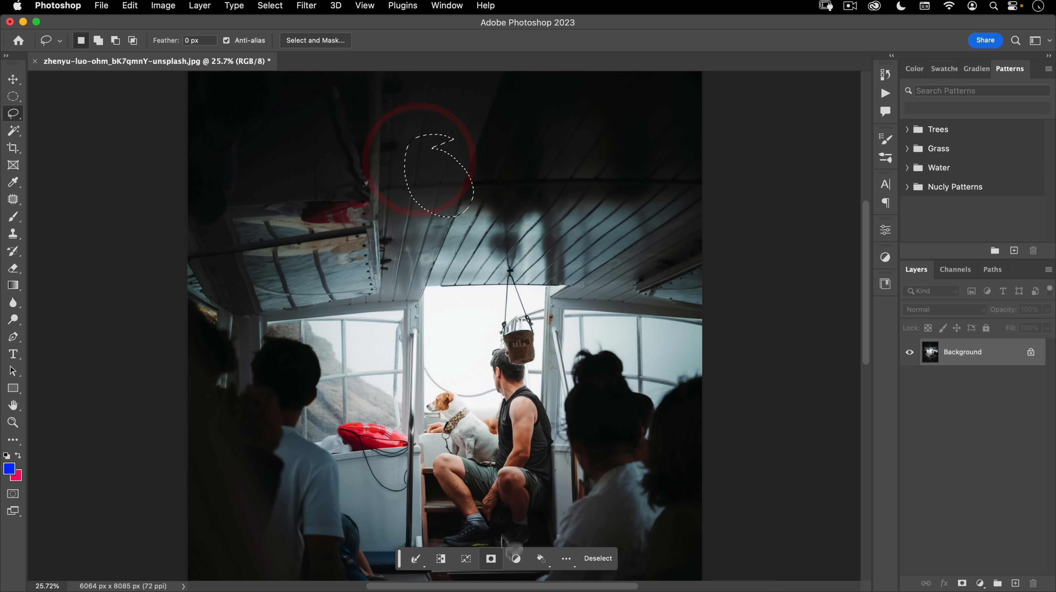
pyautogui.moveTo(506, 292)
pyautogui.mouseDown()
pyautogui.moveTo(498, 328)
pyautogui.moveTo(516, 309)
pyautogui.mouseUp()
pyautogui.moveTo(268, 130); pyautogui.dragTo(264, 127)
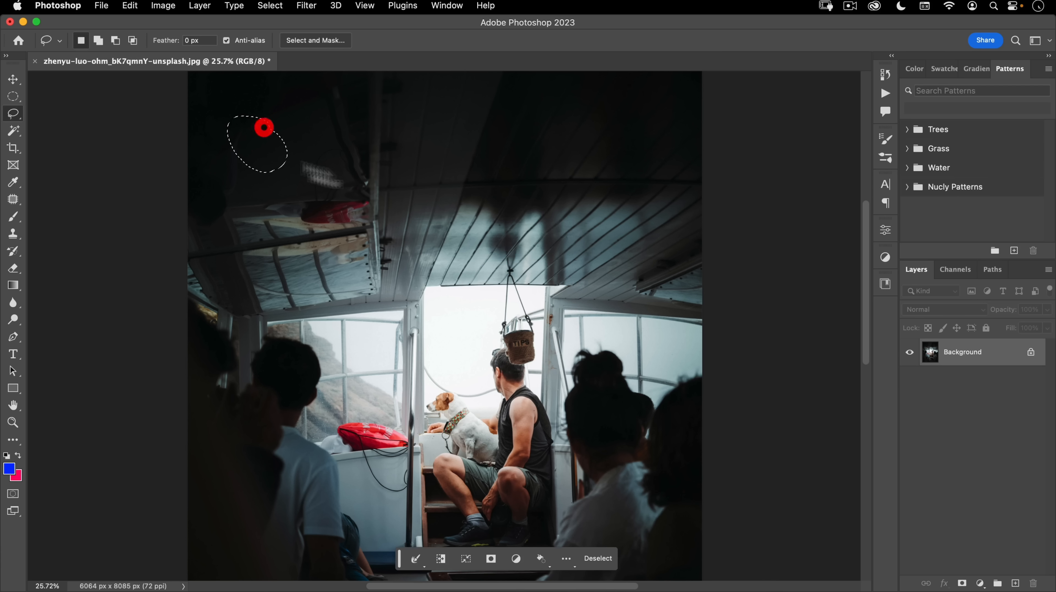
pyautogui.moveTo(651, 99)
pyautogui.mouseDown()
pyautogui.moveTo(636, 92)
pyautogui.moveTo(650, 109)
pyautogui.mouseUp()
pyautogui.moveTo(566, 367)
pyautogui.mouseDown()
pyautogui.moveTo(581, 415)
pyautogui.moveTo(548, 384)
pyautogui.mouseUp()
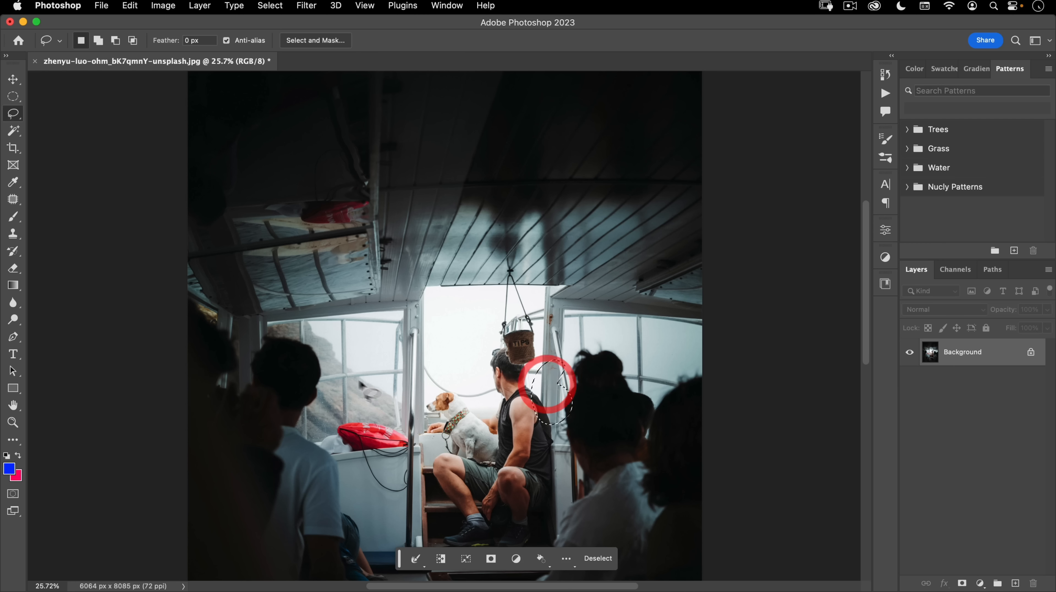
pyautogui.moveTo(337, 352)
pyautogui.mouseDown()
pyautogui.moveTo(327, 411)
pyautogui.moveTo(332, 360)
pyautogui.mouseUp()
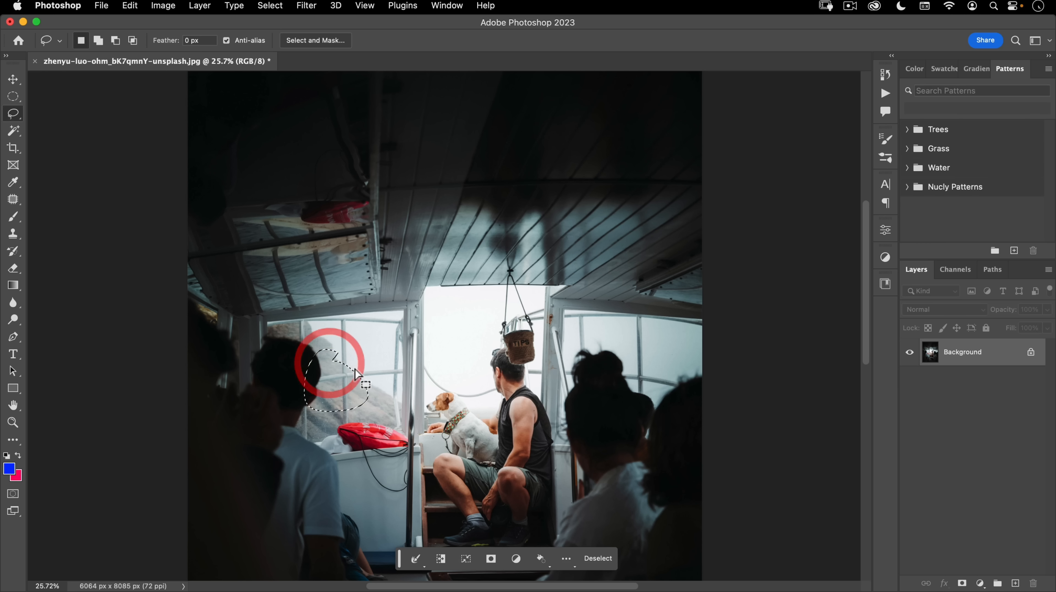
pyautogui.click(400, 234)
# Step: Draw an elliptical selection around the man's head and the lower part of the TIPS bucket
pyautogui.press('space')
pyautogui.moveTo(564, 351); pyautogui.dragTo(503, 221)
pyautogui.moveTo(434, 253); pyautogui.dragTo(505, 274)
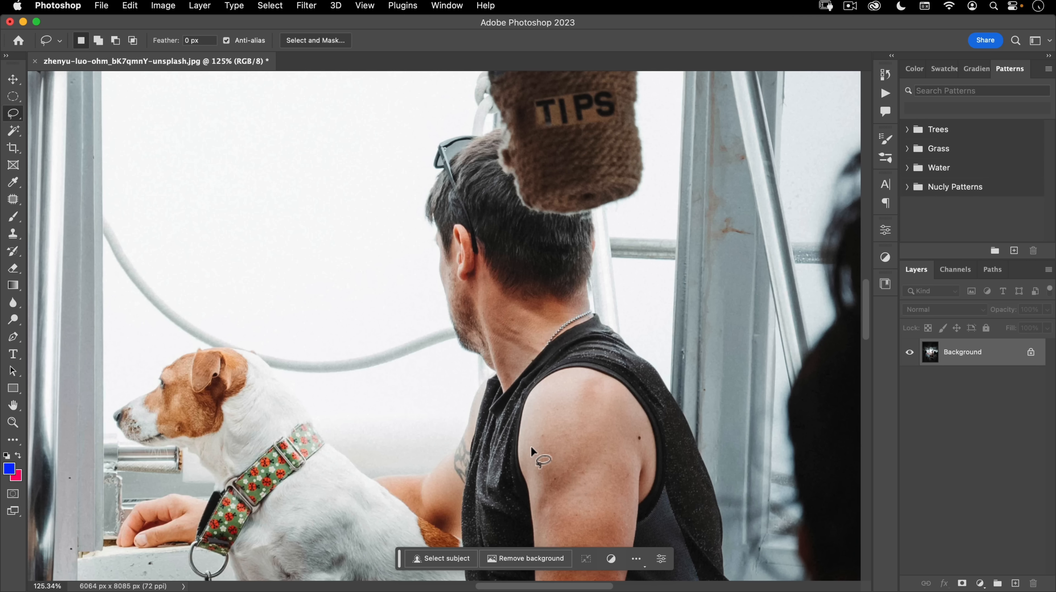
pyautogui.click(13, 96)
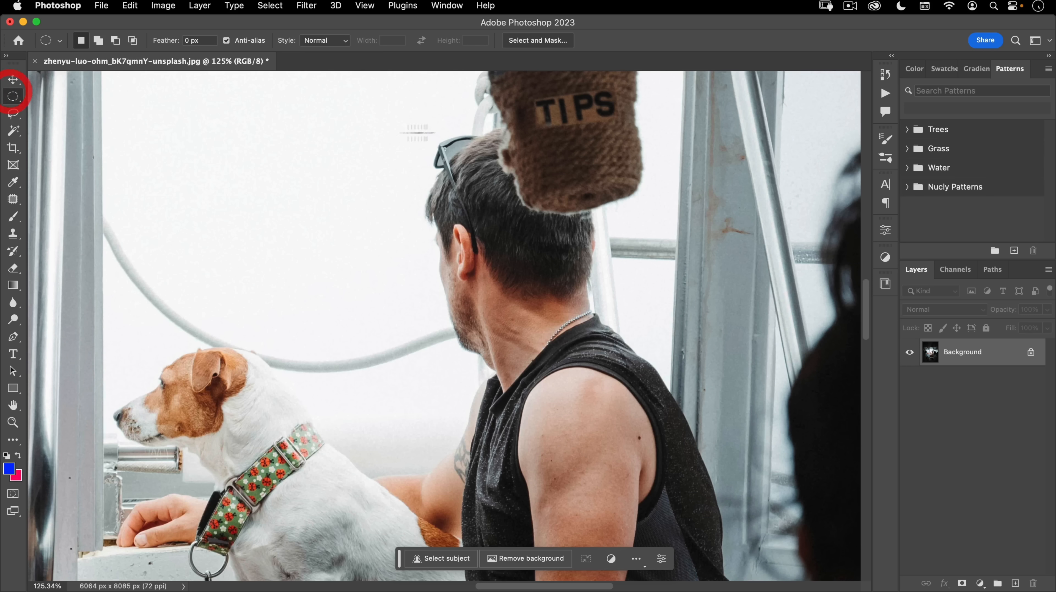
pyautogui.moveTo(397, 126); pyautogui.dragTo(661, 414)
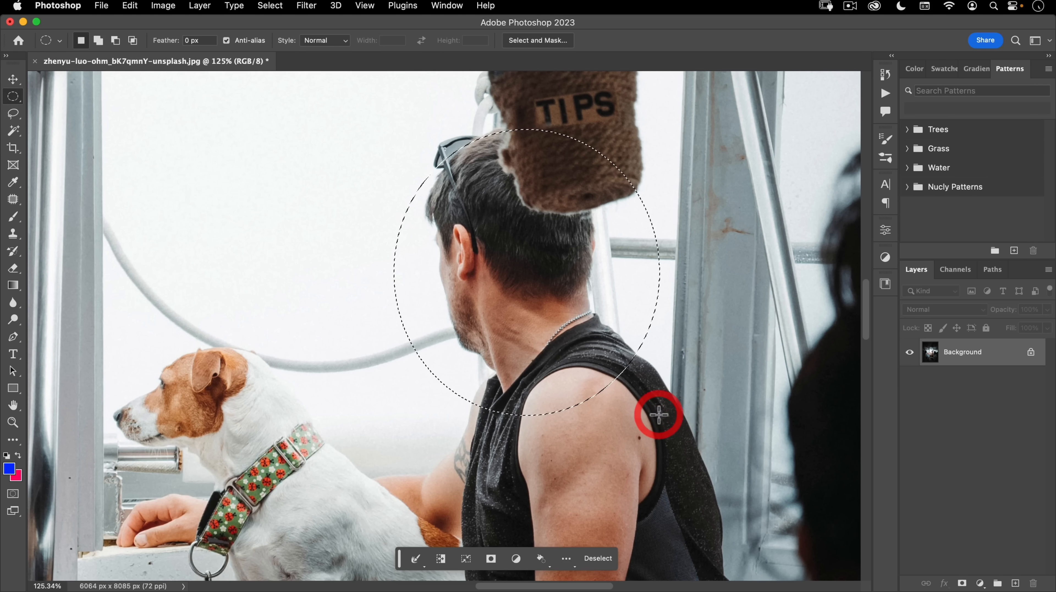
# Step: Look through the modify-selection options, and invert the elliptical selection back and forth, ending with the ellipse selected
pyautogui.click(426, 564)
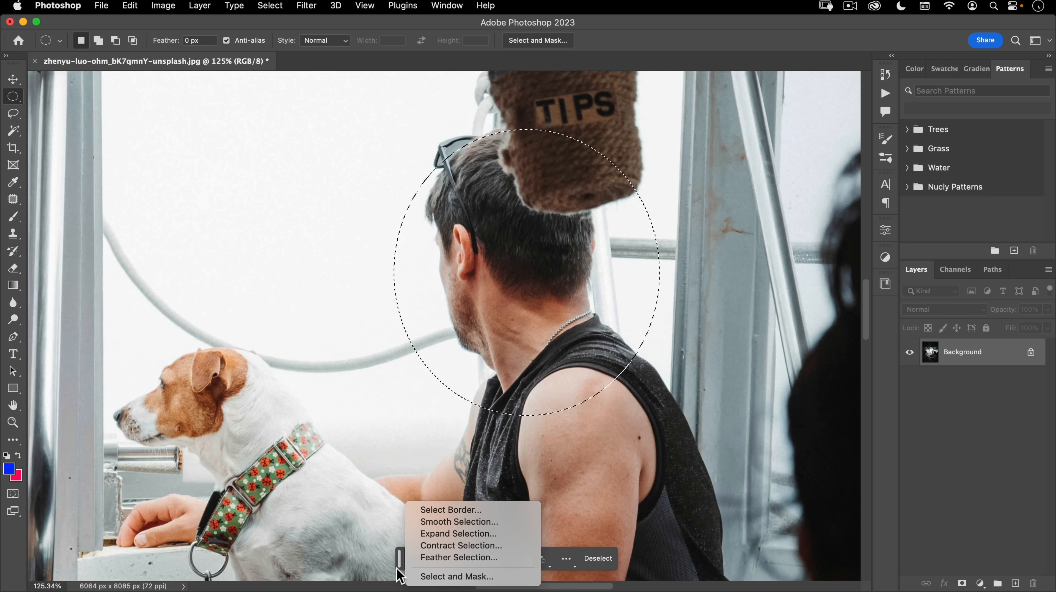
pyautogui.click(457, 576)
pyautogui.click(442, 558)
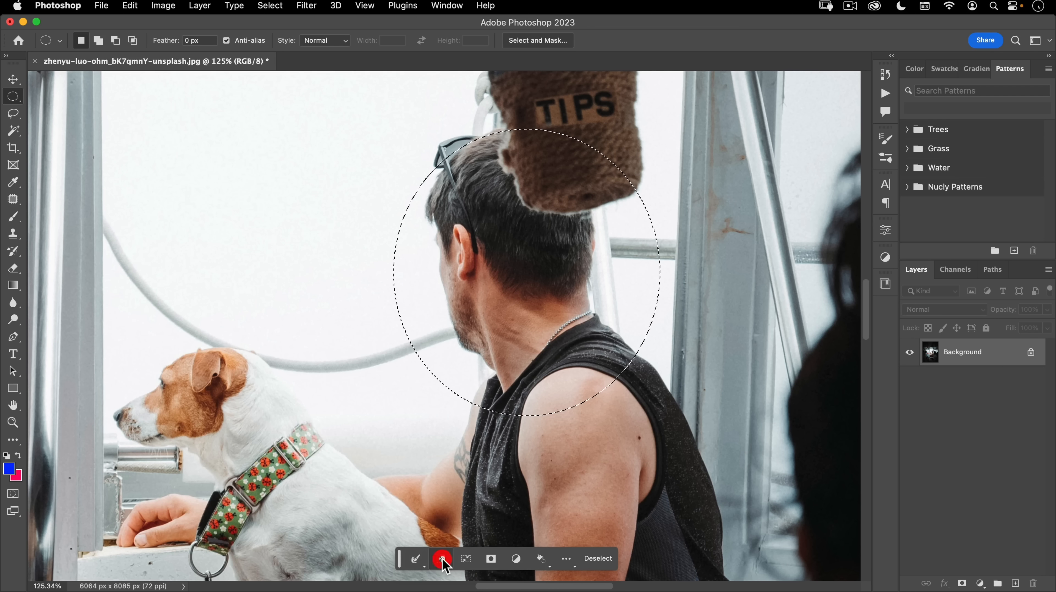
pyautogui.click(442, 558)
pyautogui.click(441, 559)
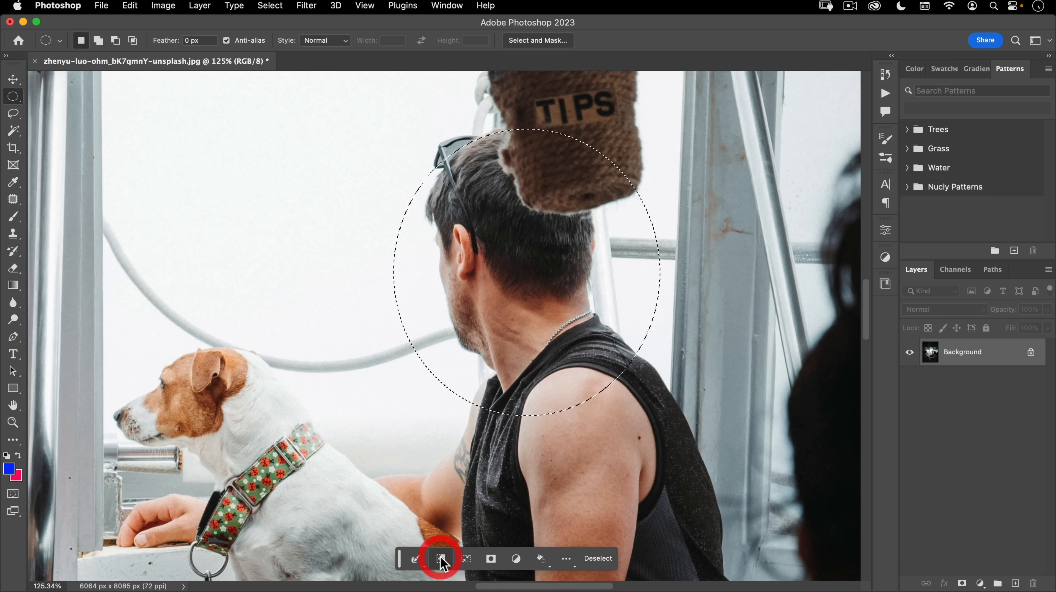
pyautogui.moveTo(436, 422); pyautogui.dragTo(340, 496)
pyautogui.moveTo(444, 460); pyautogui.dragTo(465, 323)
pyautogui.click(441, 559)
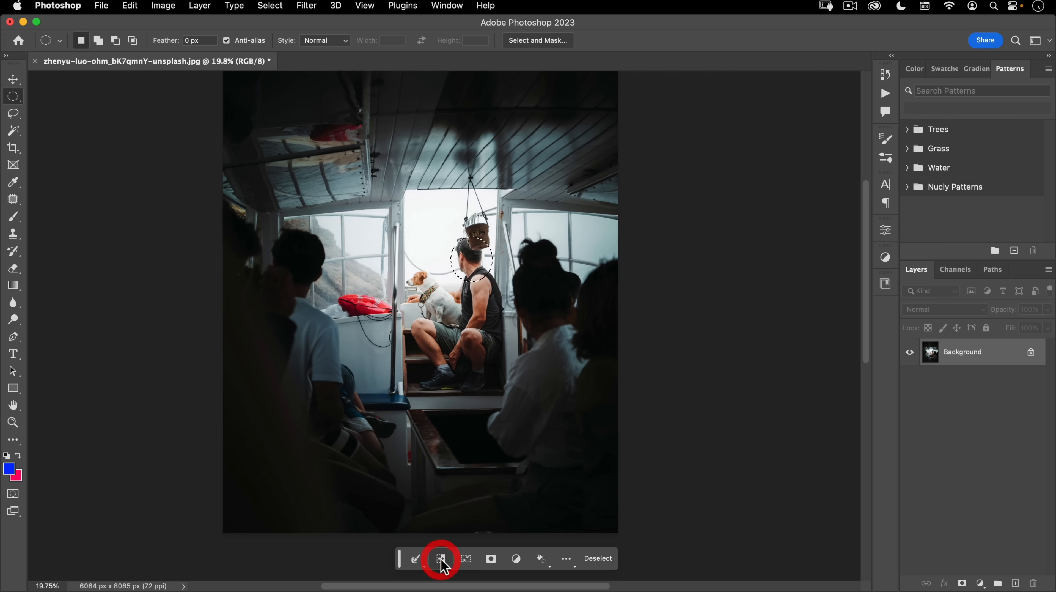
pyautogui.click(441, 558)
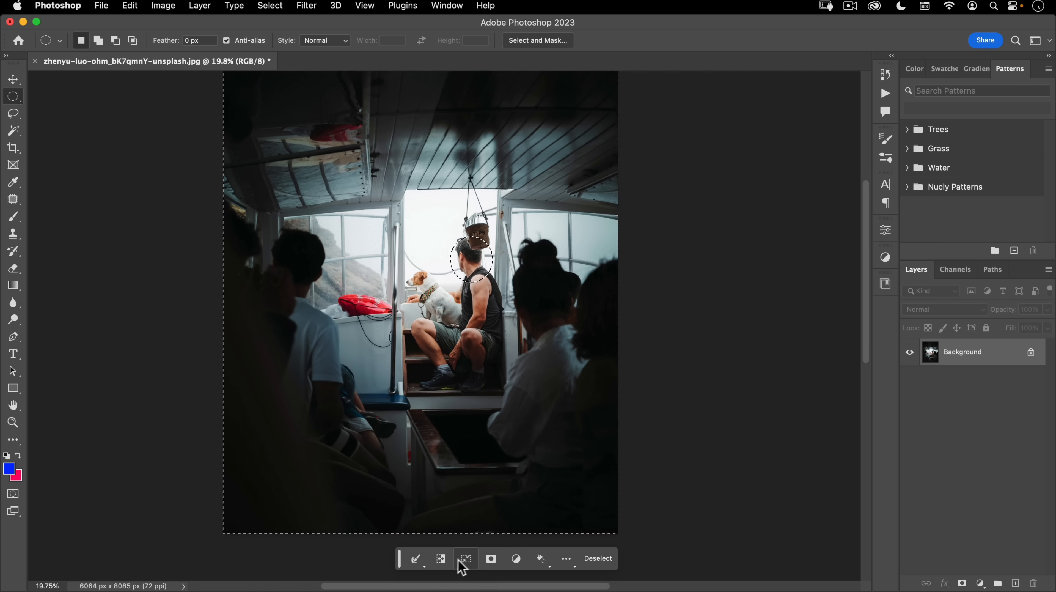
pyautogui.click(441, 559)
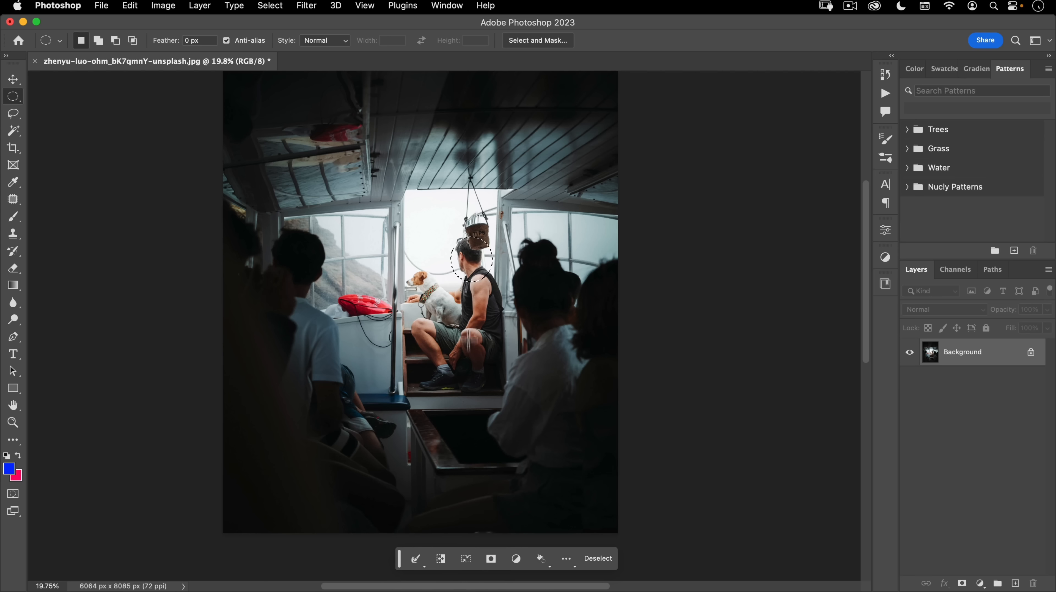
# Step: Transform the elliptical selection, scaling it to about 228% and rotating it about 9.9° over the man's torso
pyautogui.rightClick(465, 255)
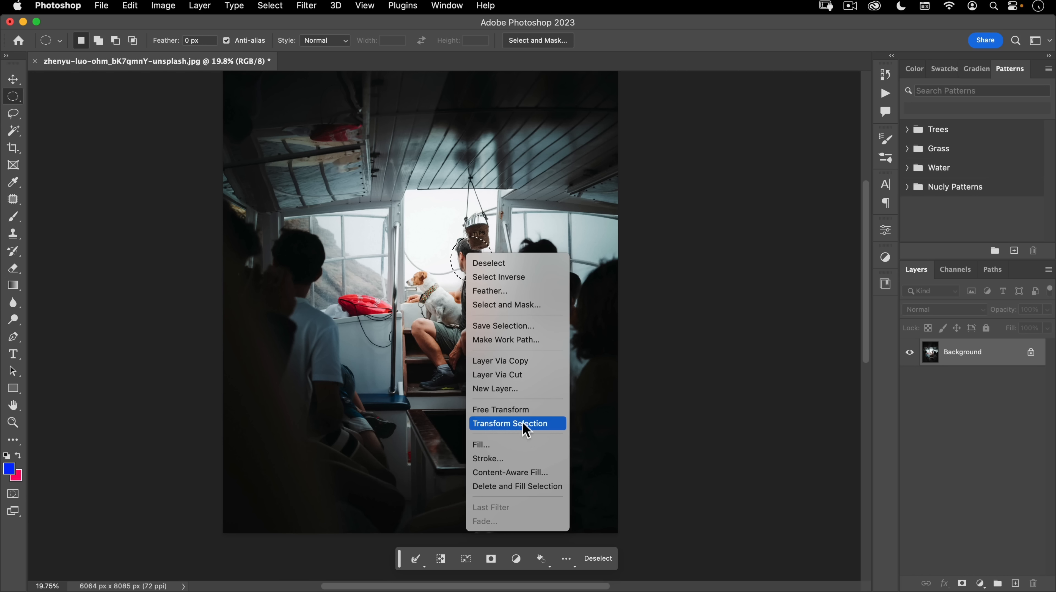
pyautogui.click(473, 558)
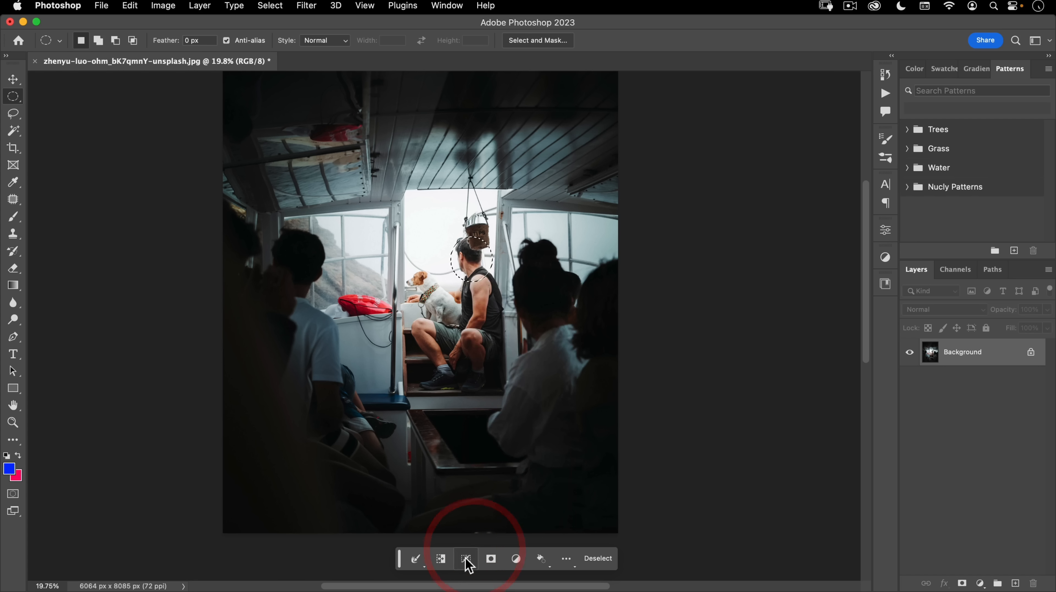
pyautogui.click(466, 558)
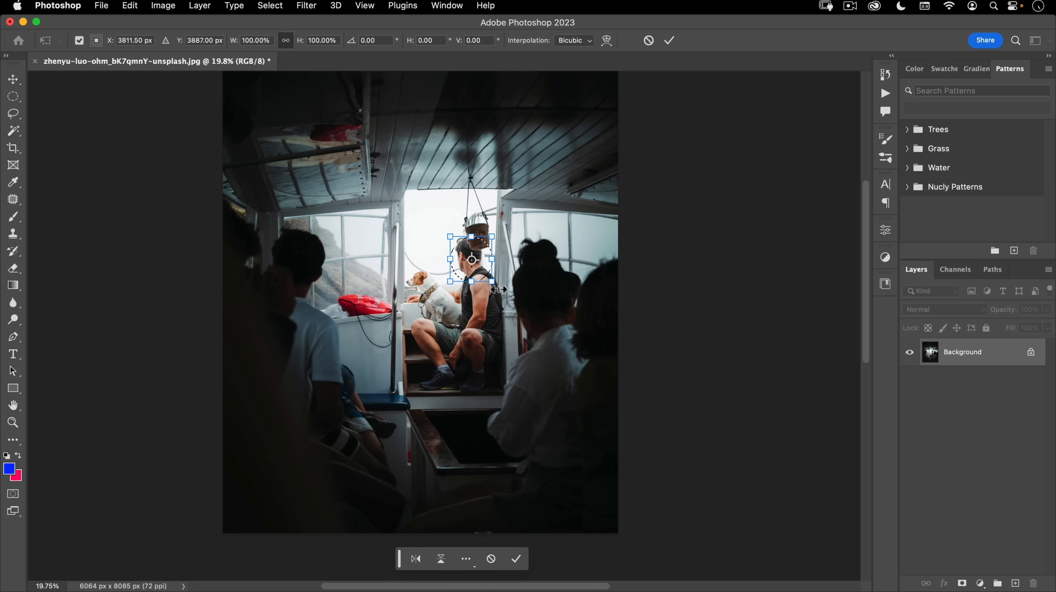
pyautogui.moveTo(504, 287); pyautogui.dragTo(530, 351)
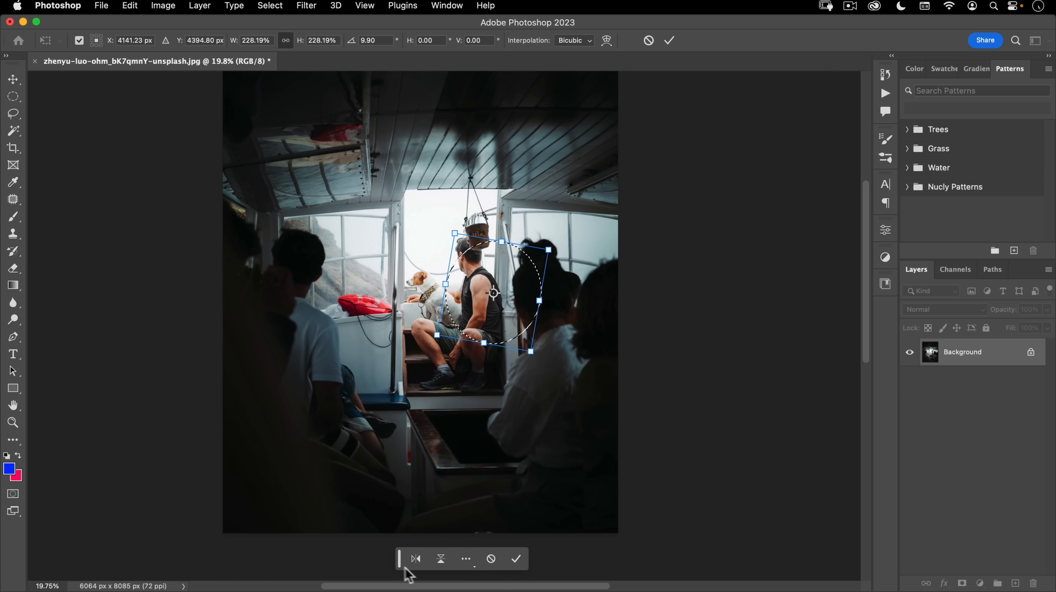
# Step: Try flipping the transformed elliptical selection horizontally and vertically several times
pyautogui.click(416, 559)
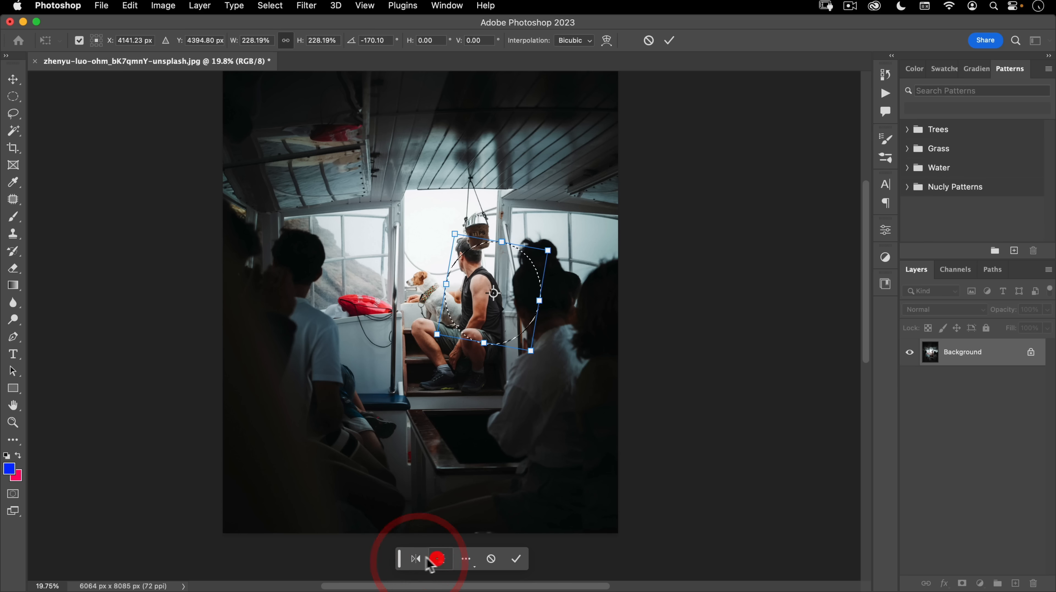
pyautogui.click(441, 558)
pyautogui.click(416, 558)
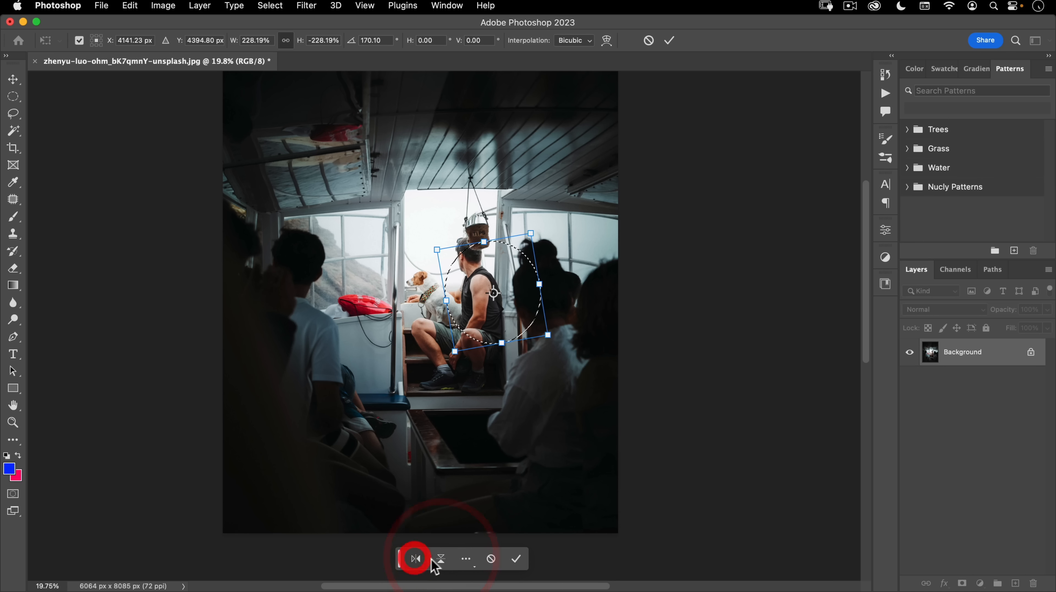
pyautogui.click(439, 558)
pyautogui.click(419, 558)
pyautogui.click(417, 558)
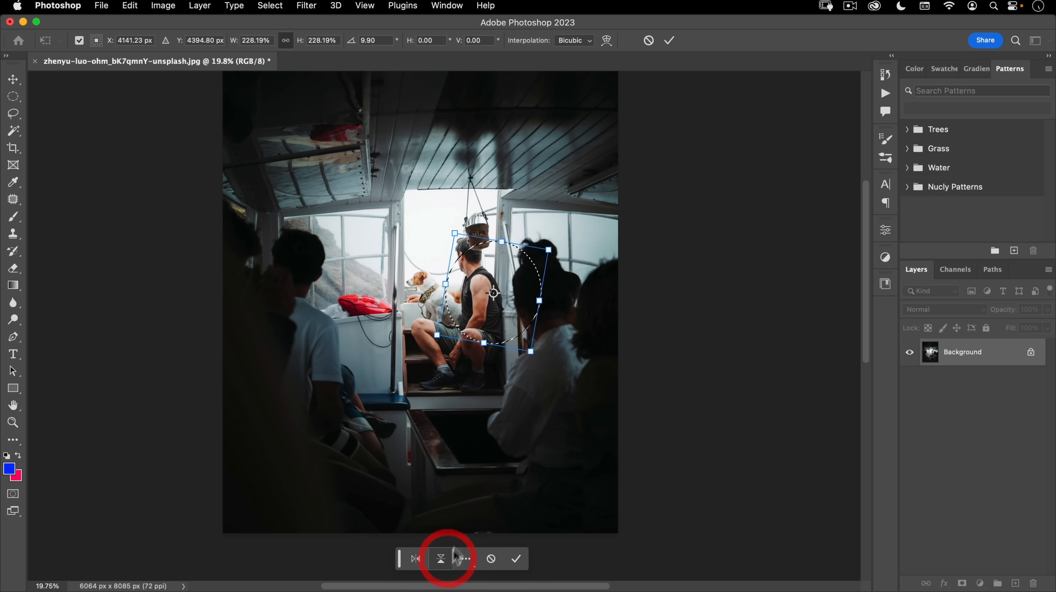
# Step: Look through the flip and task bar options available during the transform, and cancel the elliptical selection's transform
pyautogui.rightClick(489, 292)
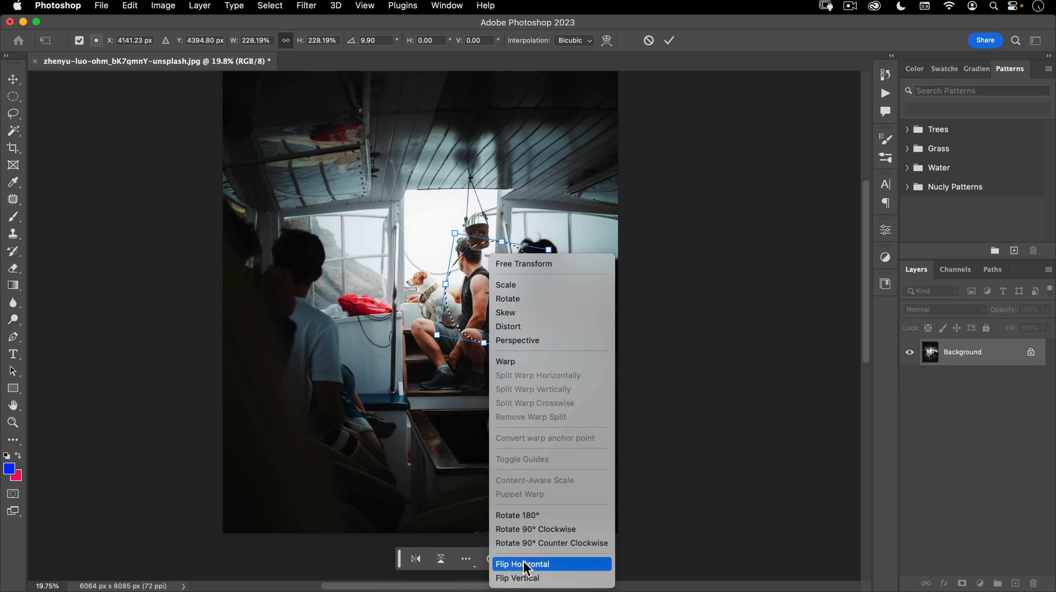
pyautogui.click(519, 578)
pyautogui.click(465, 559)
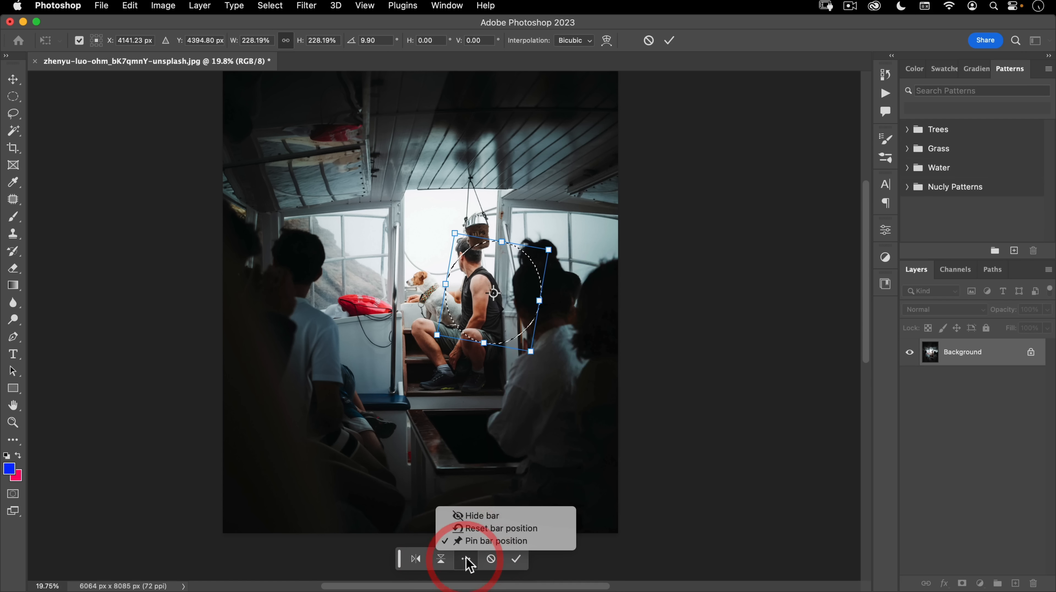
pyautogui.click(466, 559)
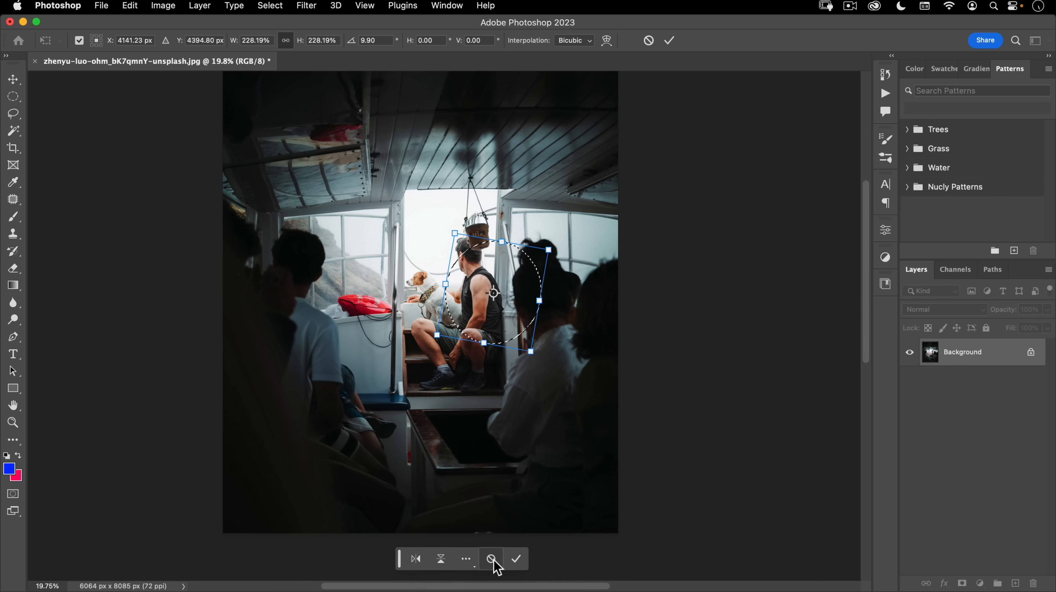
pyautogui.click(491, 559)
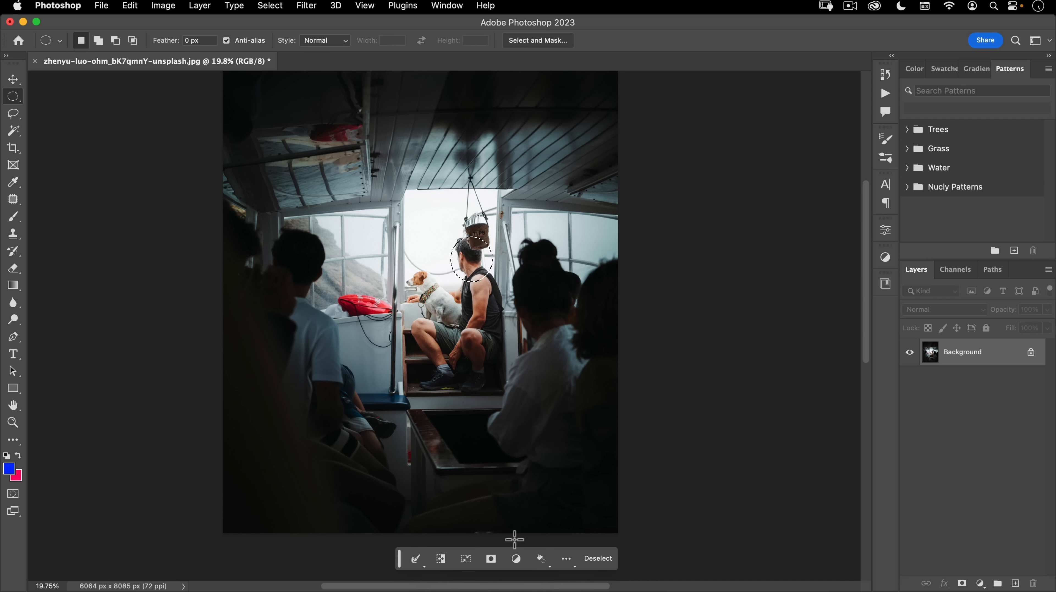
# Step: Try creating a layer mask from the elliptical selection in both its normal and alternate modes, undoing each attempt
pyautogui.keyDown('alt'); pyautogui.click(492, 559); pyautogui.keyUp('alt')
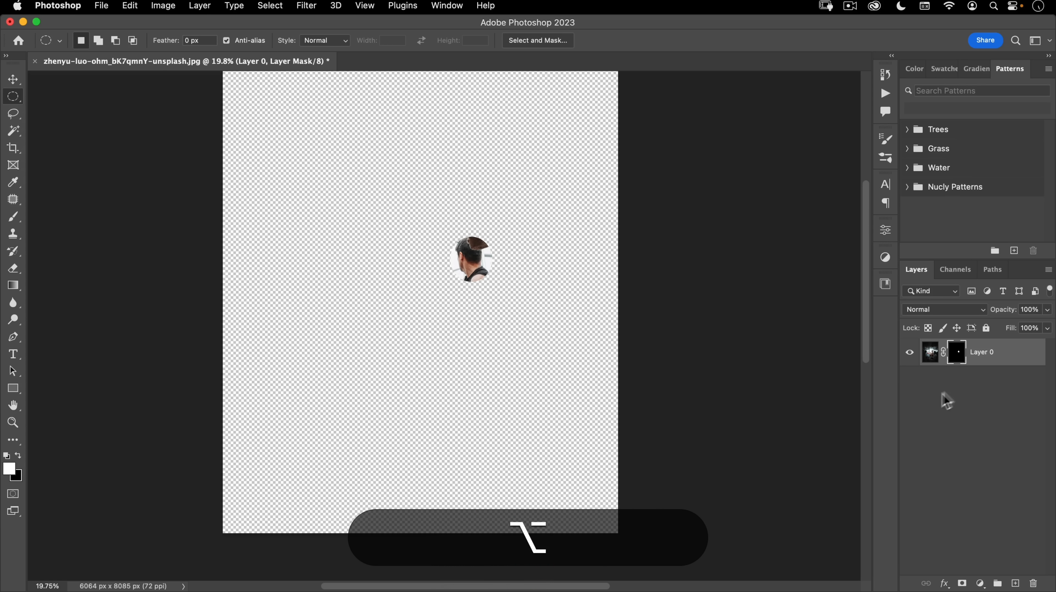
pyautogui.press('super+z')
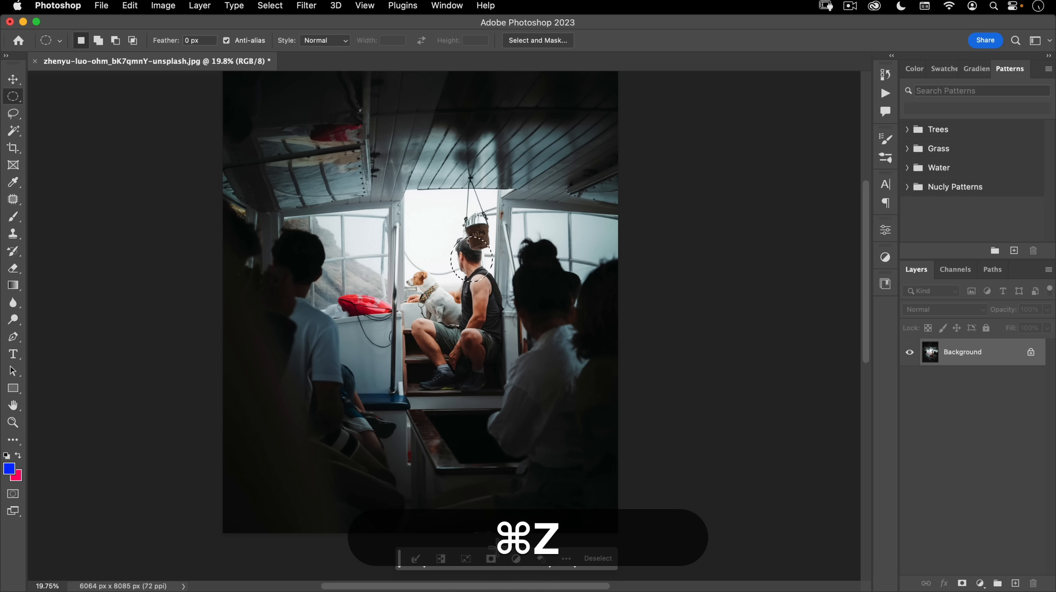
pyautogui.click(492, 558)
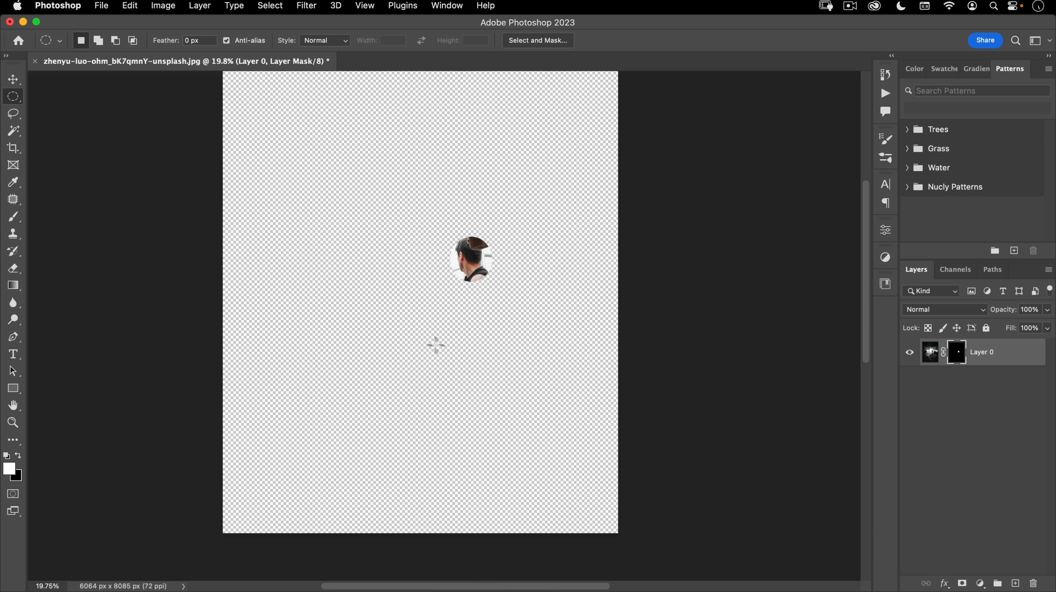
pyautogui.press('super+z')
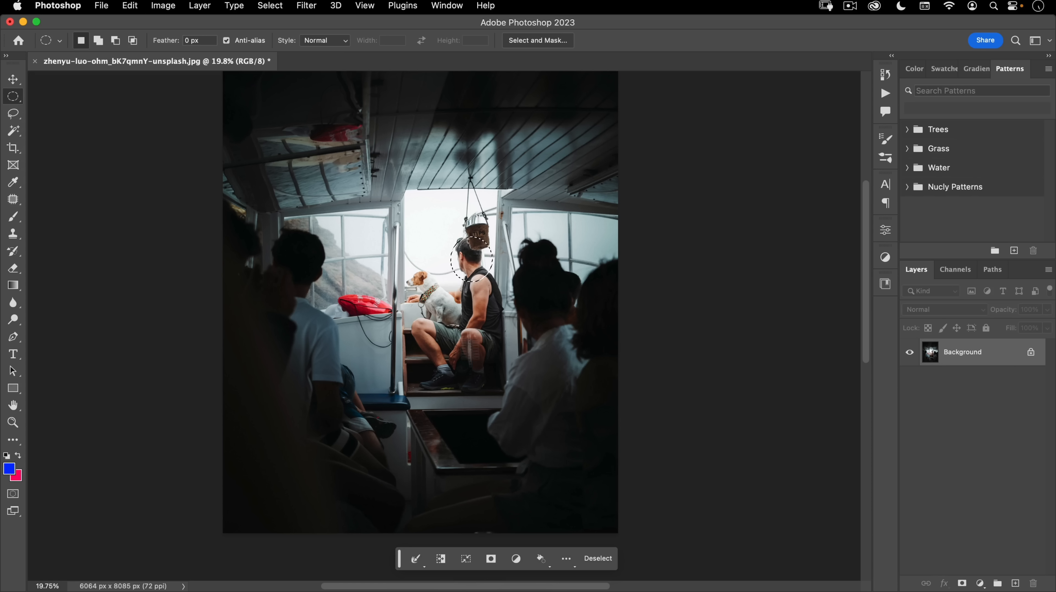
pyautogui.keyDown('shift'); pyautogui.click(490, 558); pyautogui.keyUp('shift')
pyautogui.press('super+z')
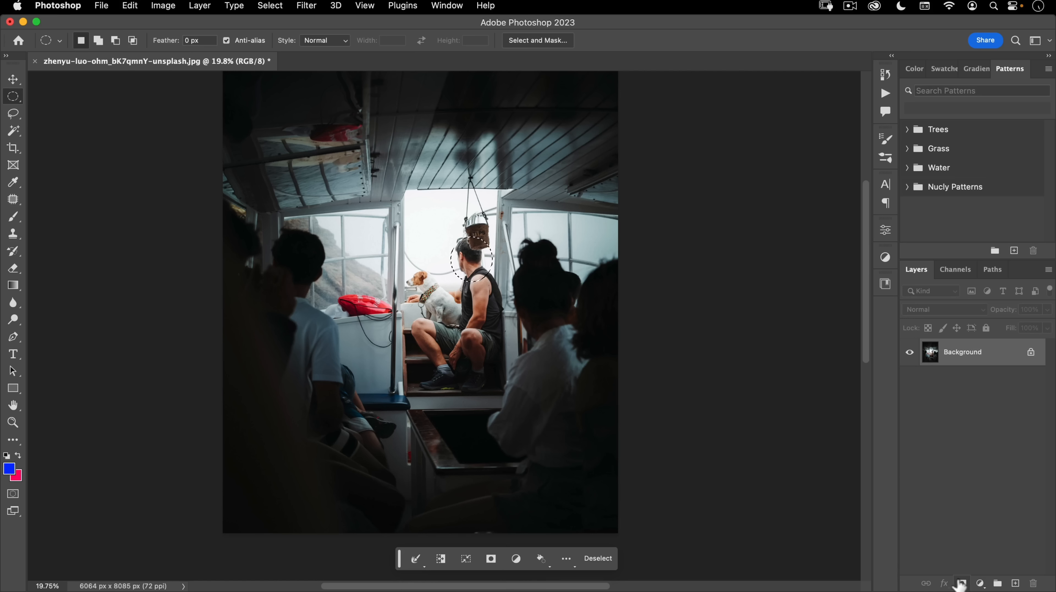
pyautogui.press('alt')
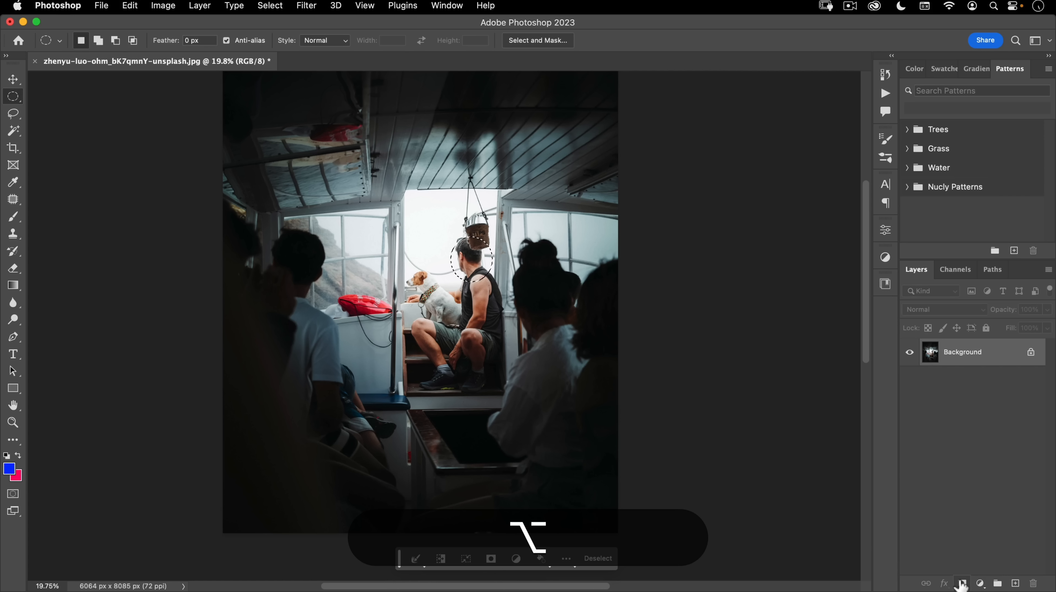
pyautogui.keyDown('alt'); pyautogui.click(961, 583); pyautogui.keyUp('alt')
pyautogui.press('alt+super+z')
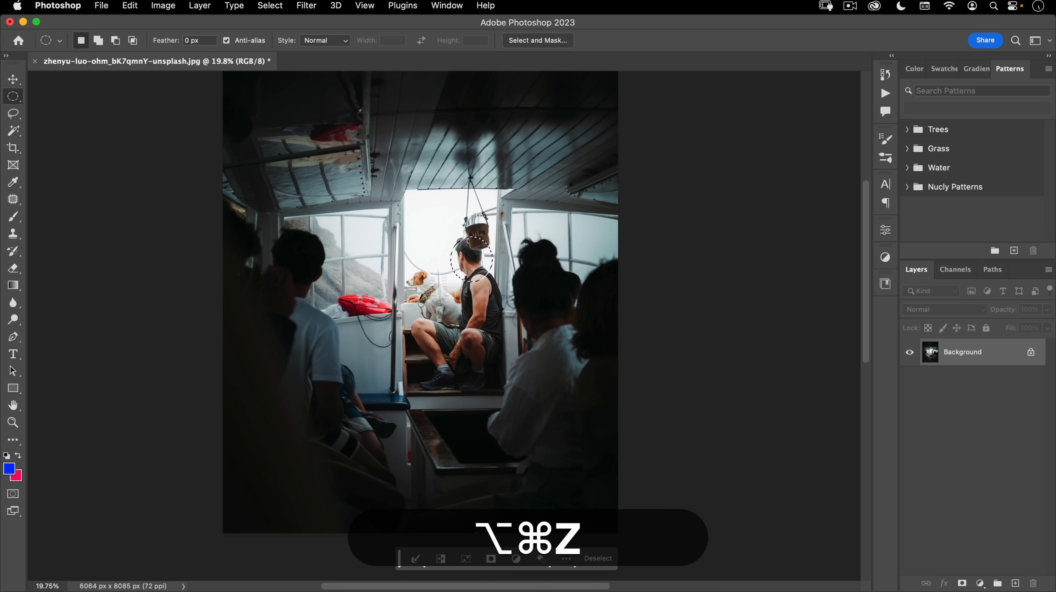
# Step: Invert the elliptical selection, try a layer mask that hides the man's head, and undo the mask
pyautogui.click(440, 558)
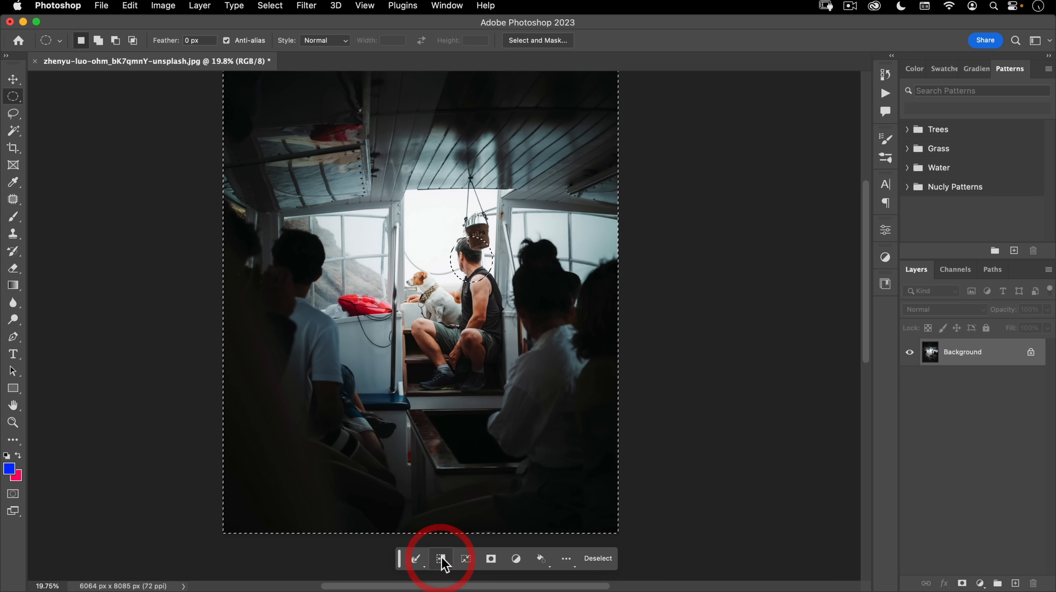
pyautogui.click(491, 559)
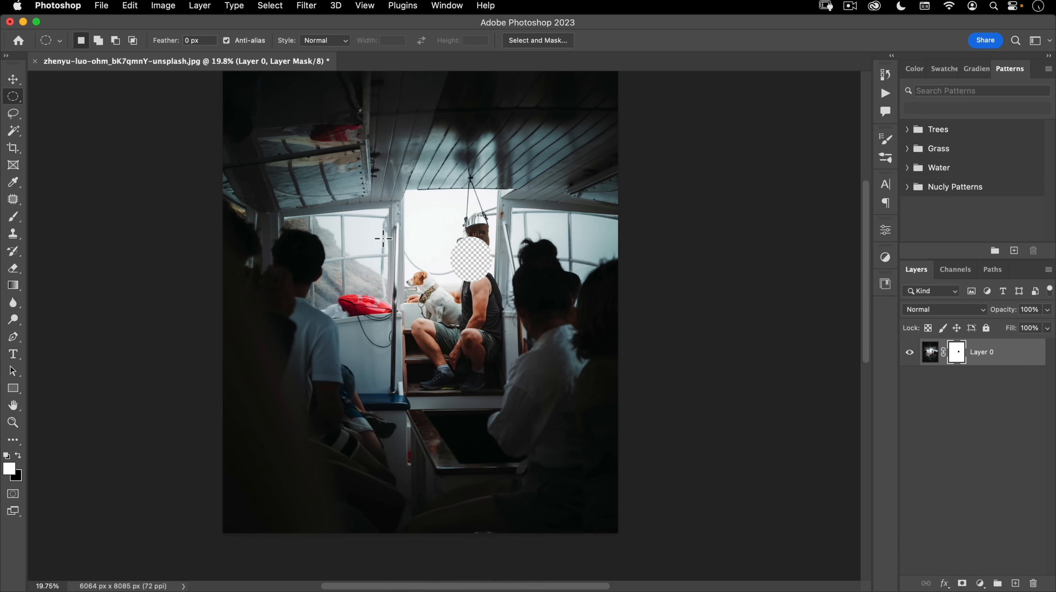
pyautogui.press('super+z')
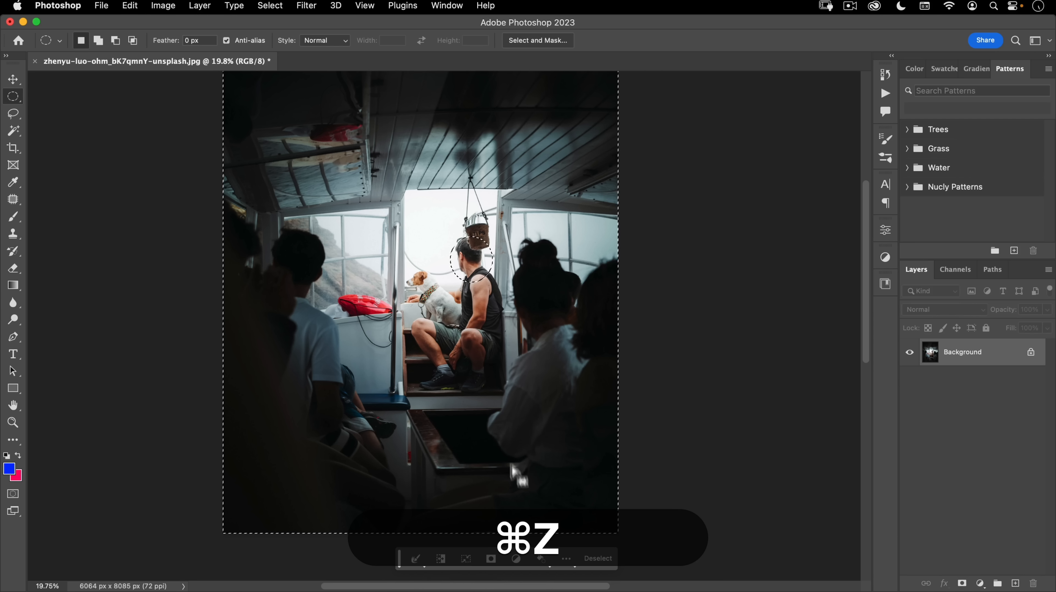
# Step: Look through the adjustment and fill options offered for the inverted selection, and clear the selection
pyautogui.click(518, 559)
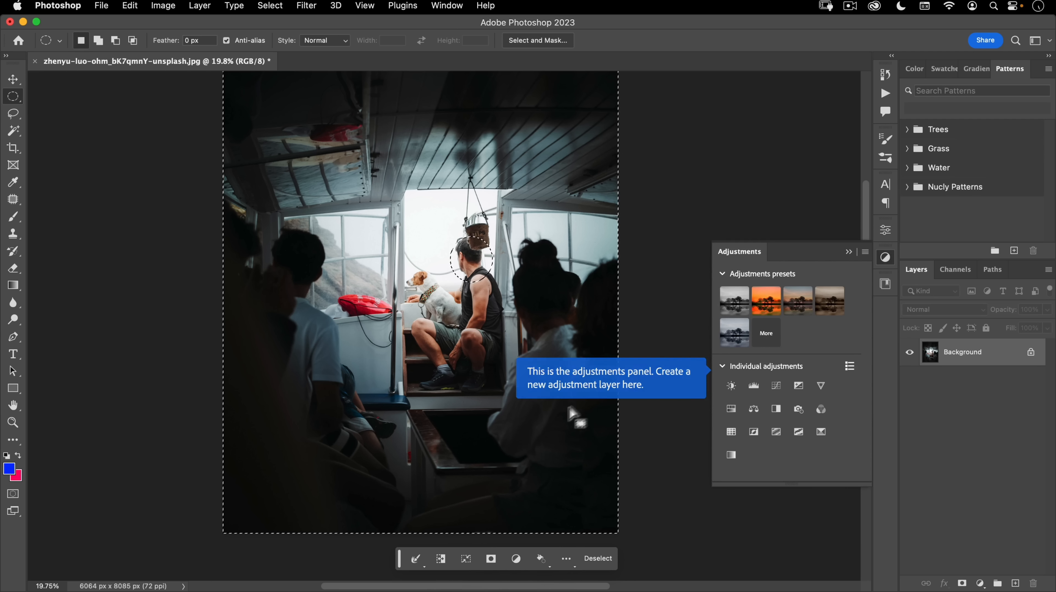
pyautogui.click(542, 560)
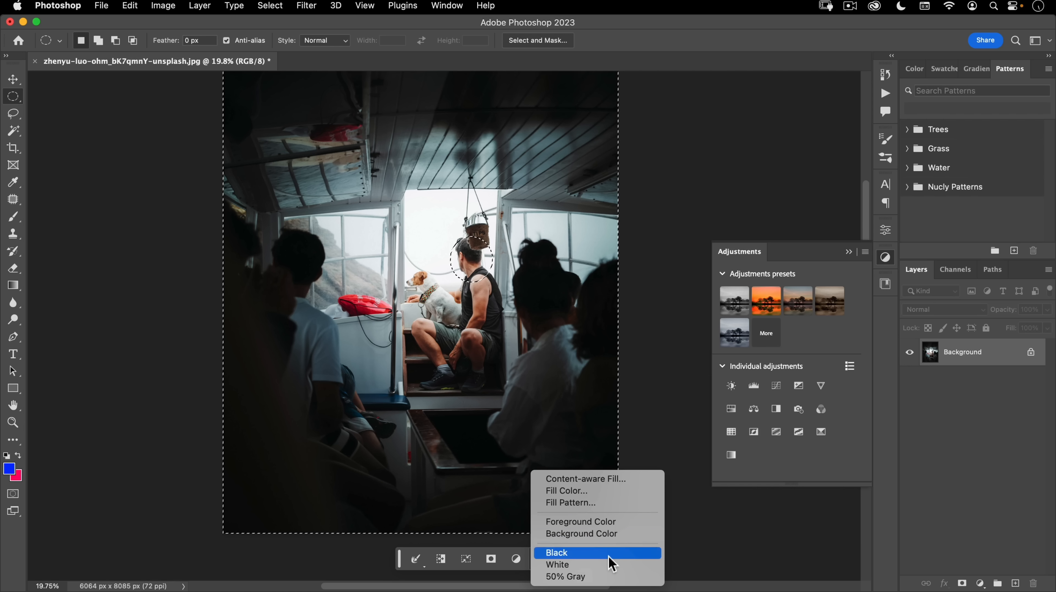
pyautogui.click(492, 547)
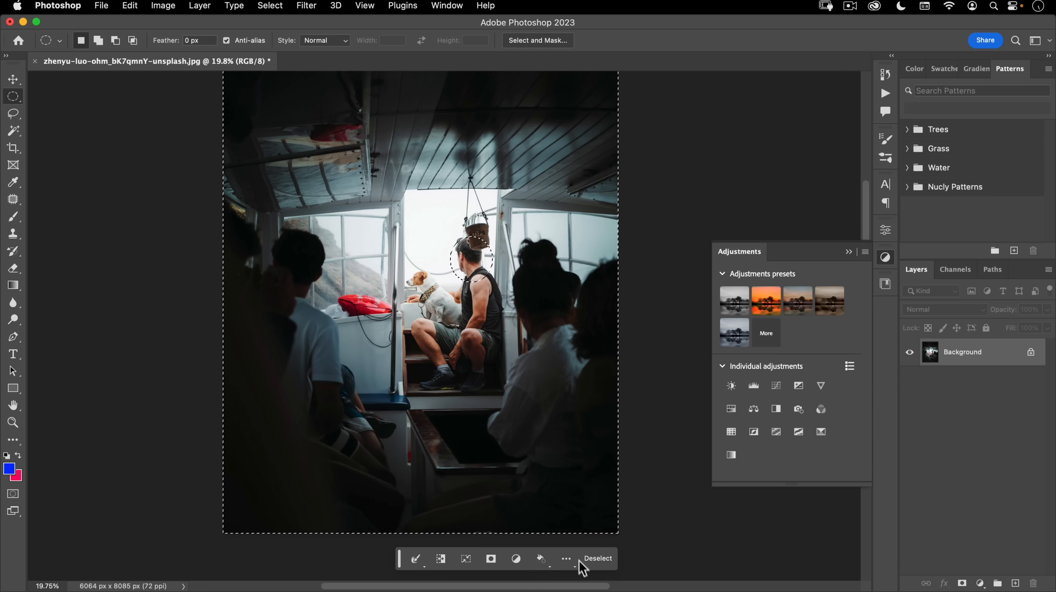
pyautogui.click(598, 569)
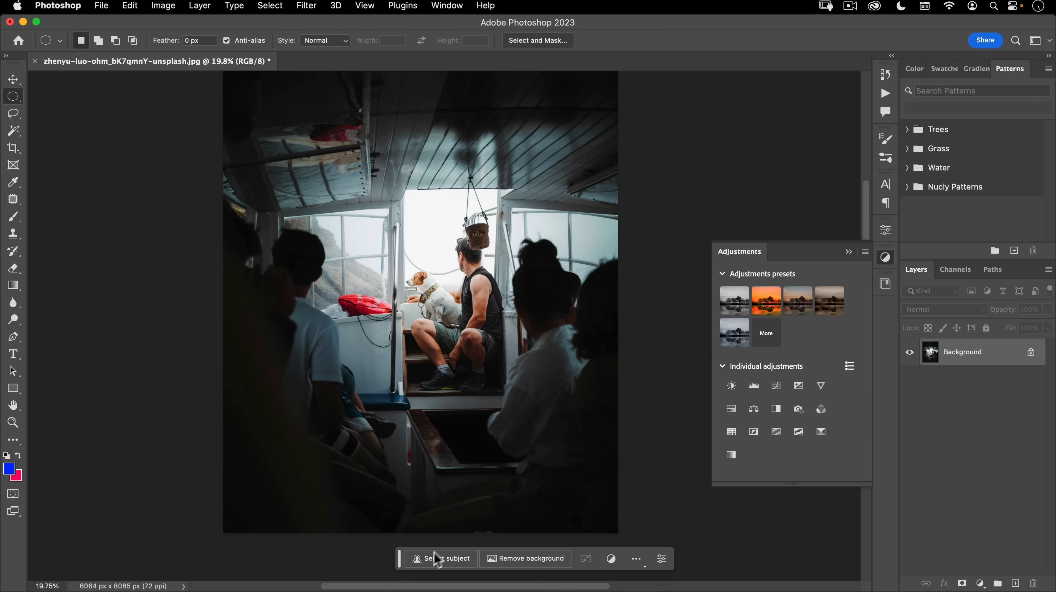
# Step: Try automatically selecting the subjects in the photo, and deselect them again
pyautogui.click(442, 561)
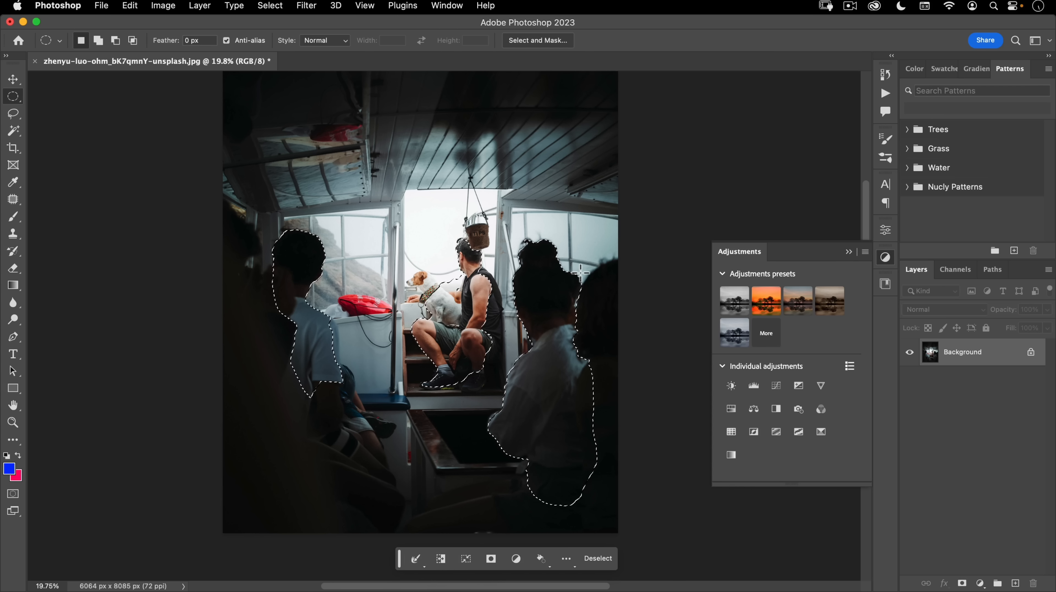
pyautogui.click(605, 560)
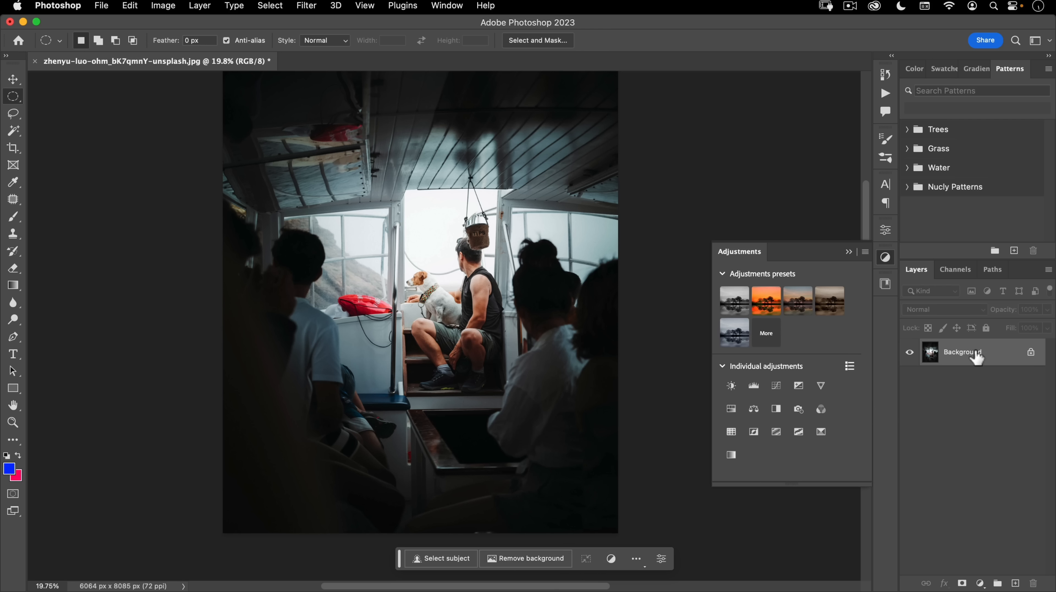
# Step: Duplicate the Background layer, and open a transform on the copy only to cancel it
pyautogui.moveTo(981, 356); pyautogui.dragTo(1015, 583)
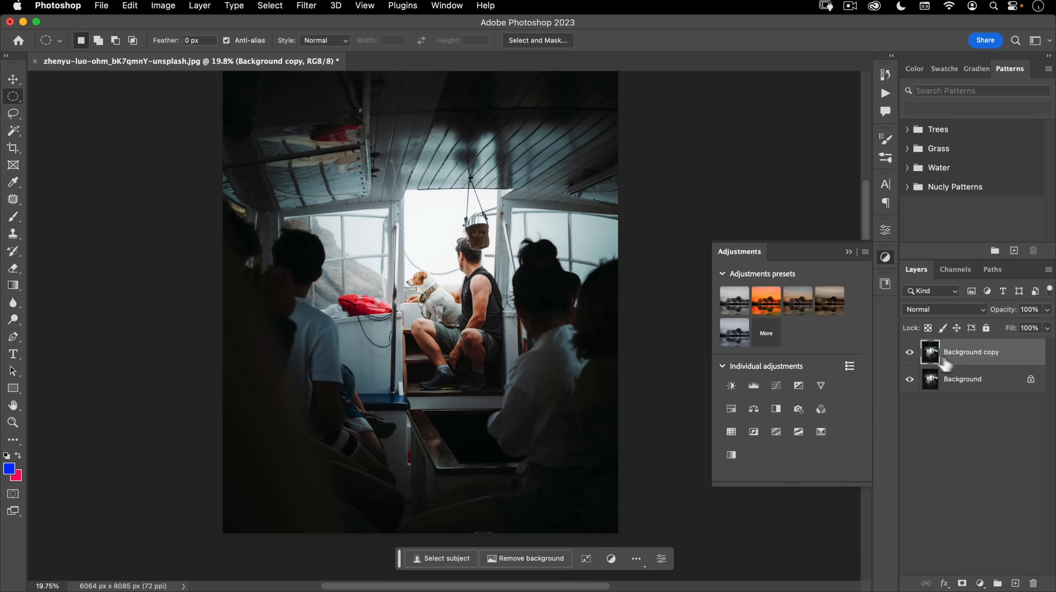
pyautogui.click(584, 560)
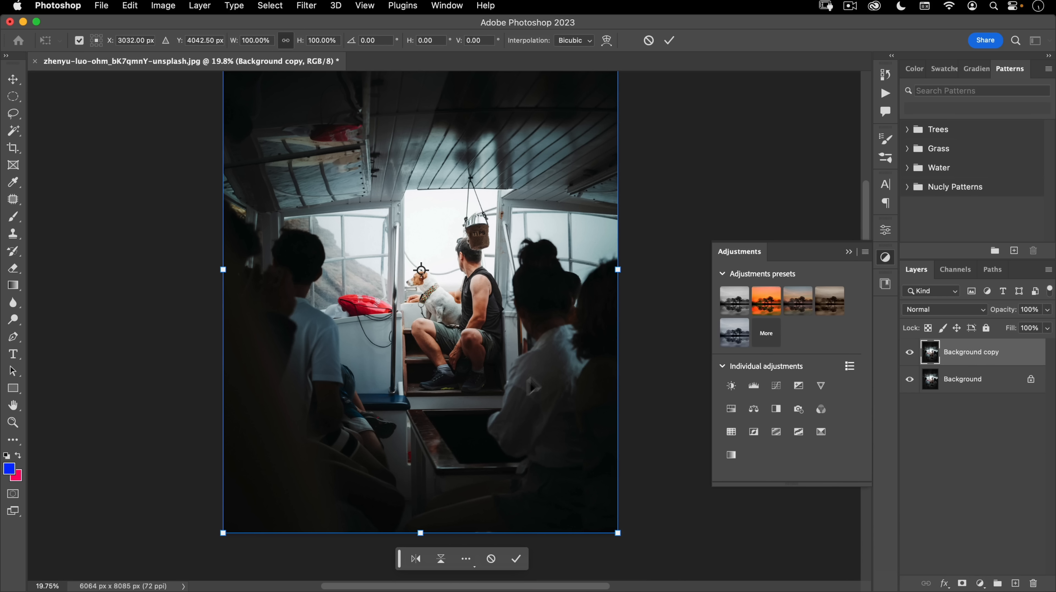
pyautogui.click(491, 559)
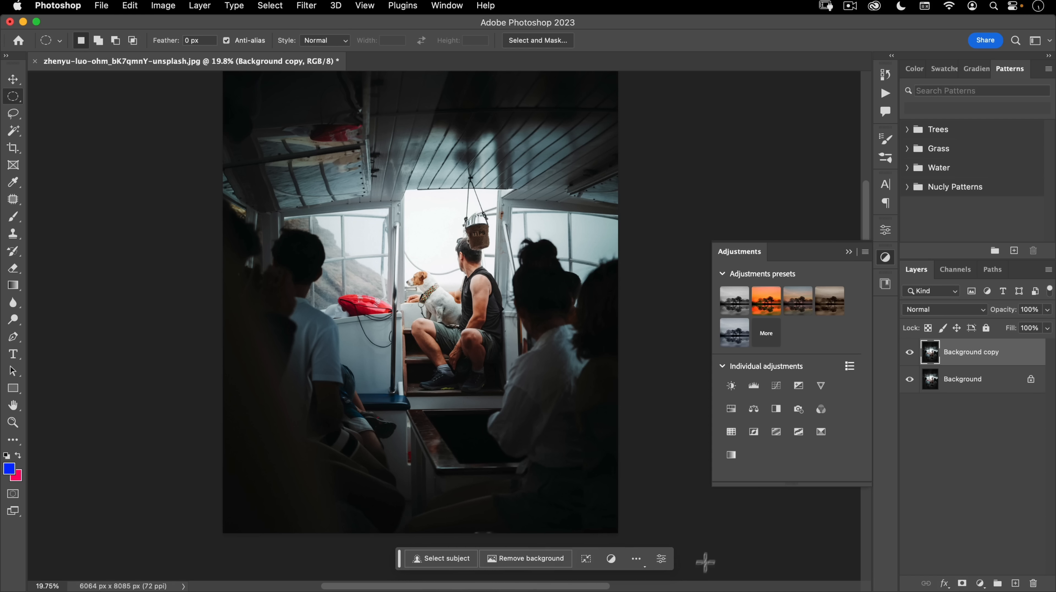
# Step: Collapse the Adjustments panel, and toggle the contextual task bar off and on several times, leaving it visible
pyautogui.click(886, 260)
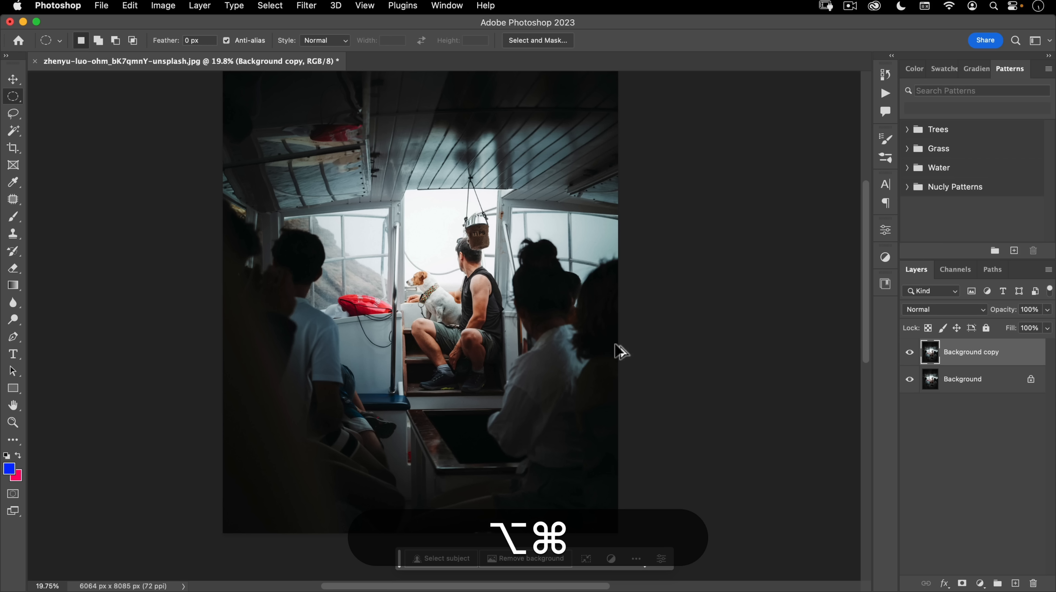
pyautogui.press('alt+super+r')
pyautogui.press('alt+super+r')
pyautogui.press('alt+super+r')
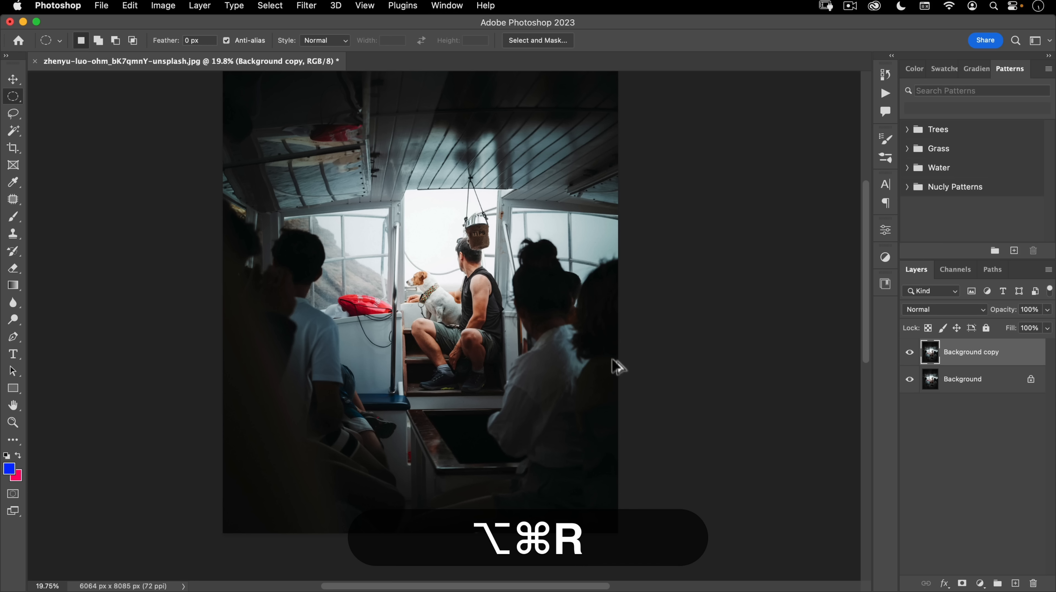
pyautogui.press('alt+super+Escape')
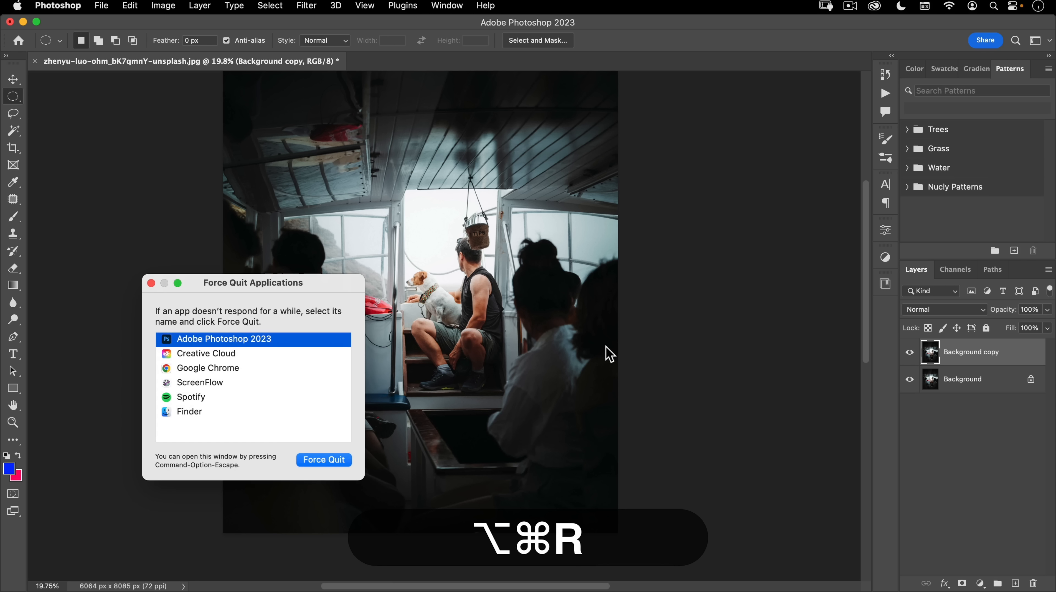
pyautogui.click(153, 283)
pyautogui.press('alt+super+r')
pyautogui.press('alt+super+r')
pyautogui.press('alt+super+r')
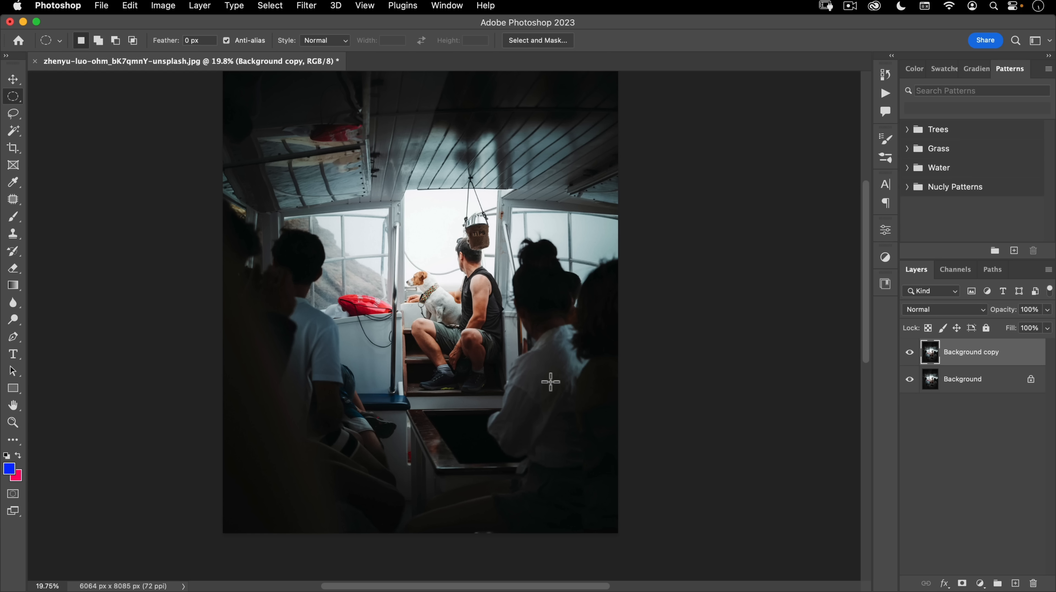
pyautogui.press('alt+super+r')
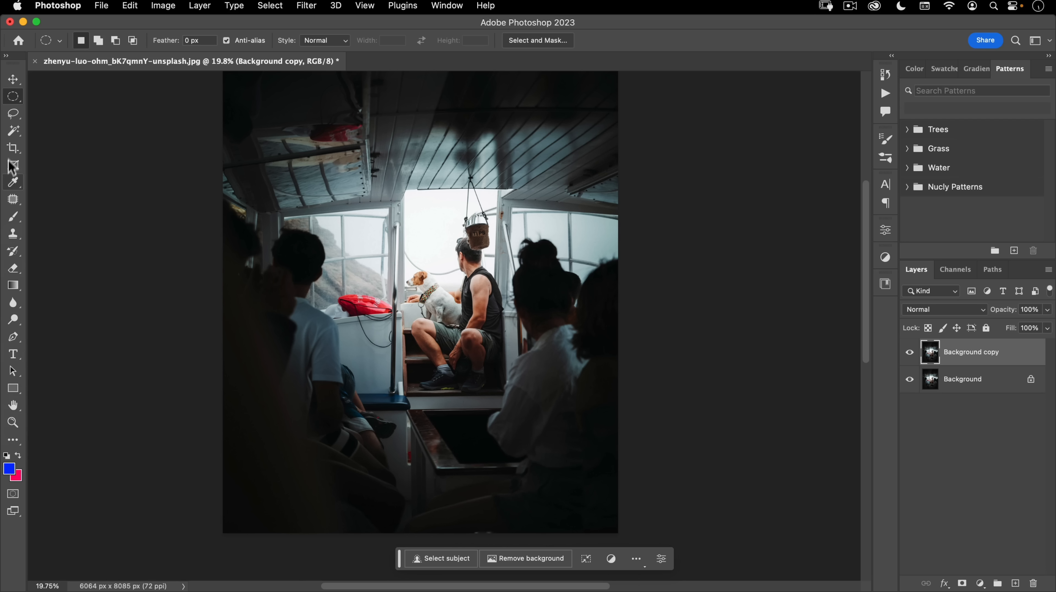
# Step: Use the Patch tool to cover the hanging bucket above the man with the bright window area, and deselect
pyautogui.click(14, 202)
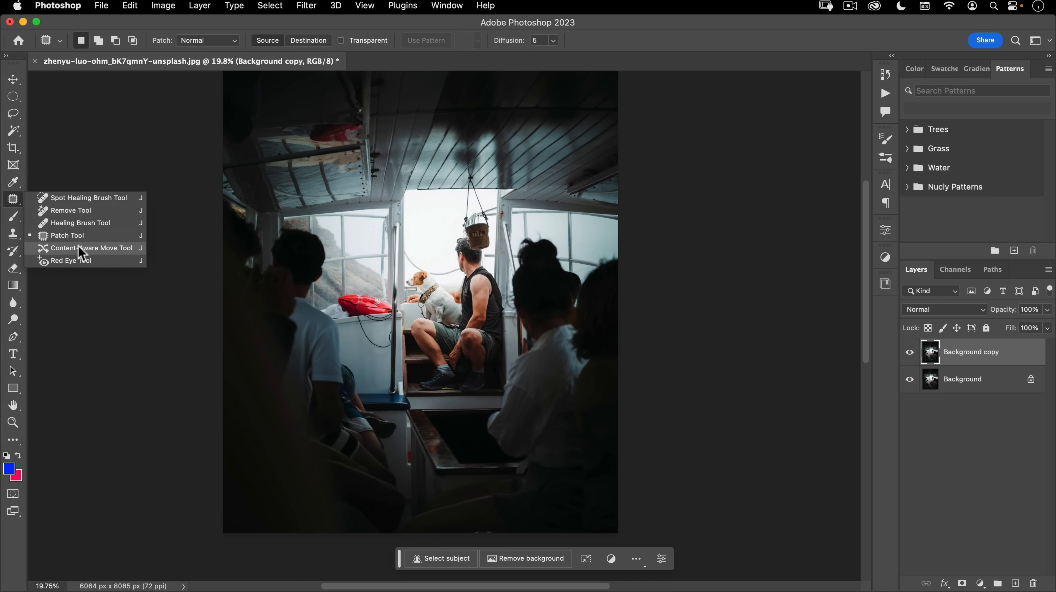
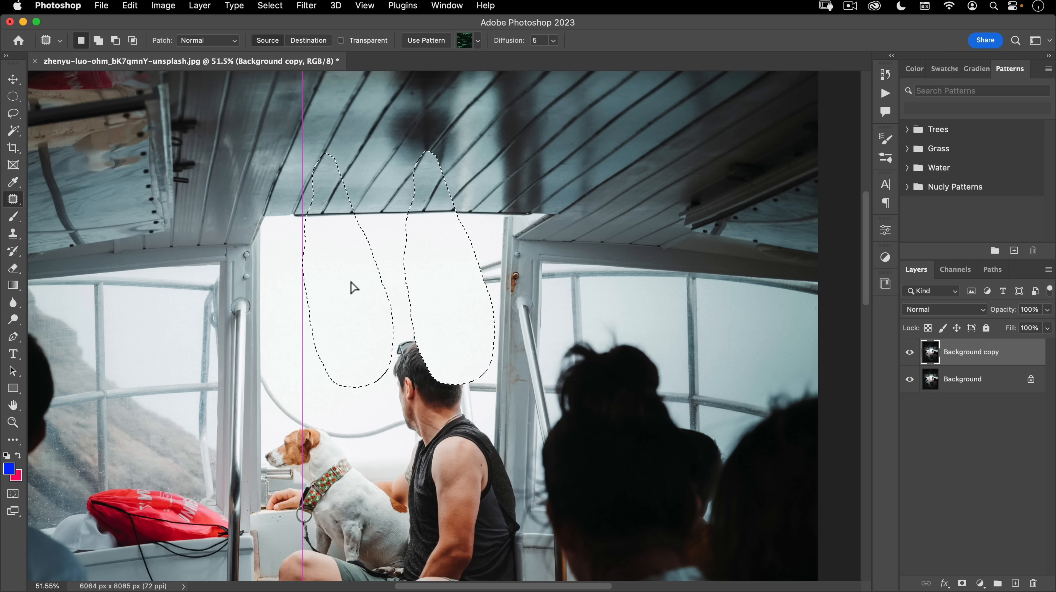
pyautogui.moveTo(354, 288); pyautogui.dragTo(354, 278)
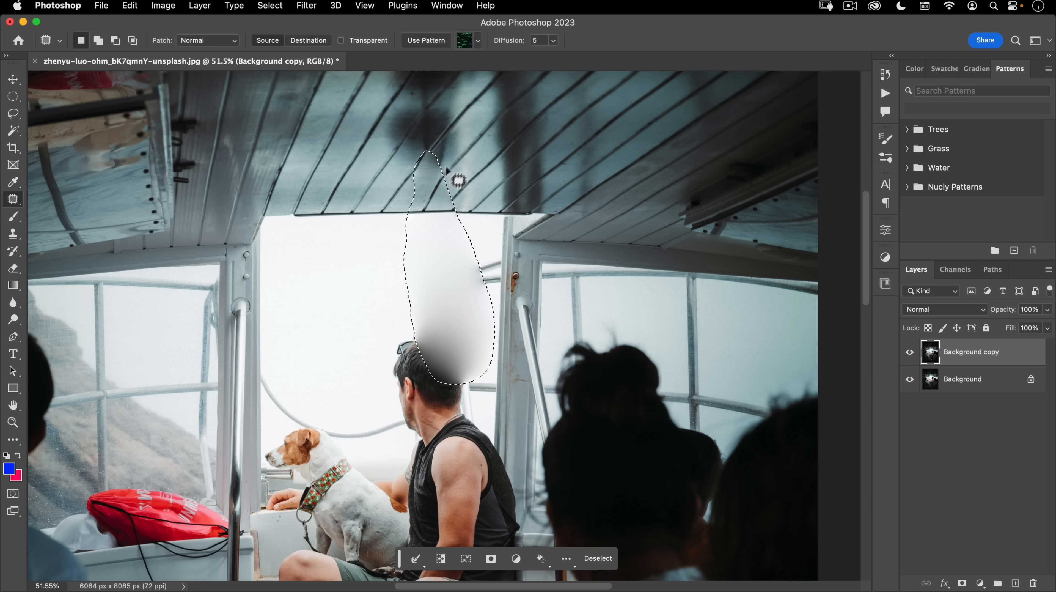
pyautogui.click(452, 158)
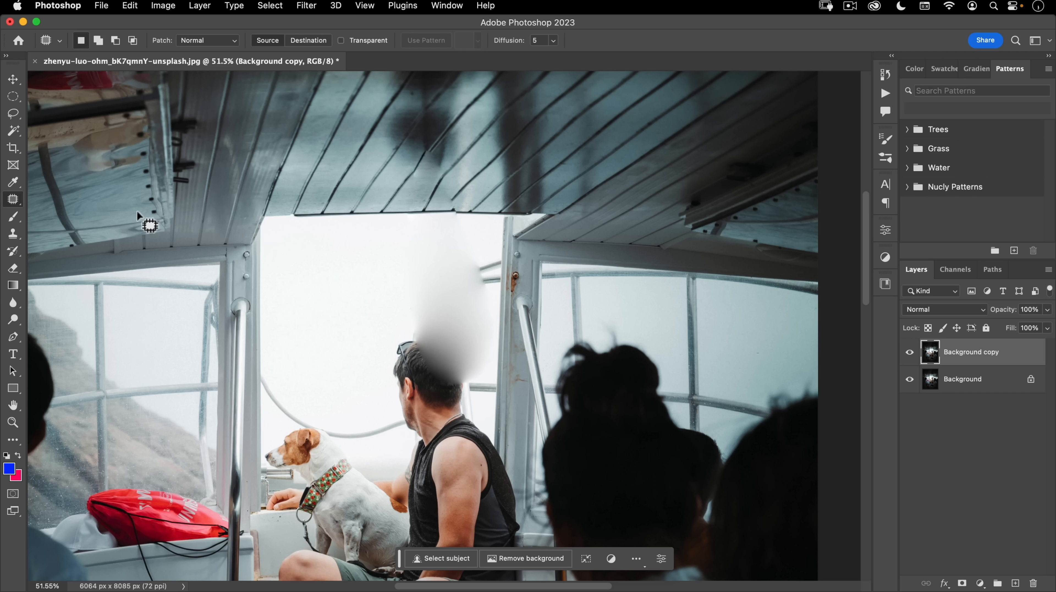
# Step: Undo the deselection and the patch over the hanging bucket
pyautogui.click(130, 6)
pyautogui.click(158, 23)
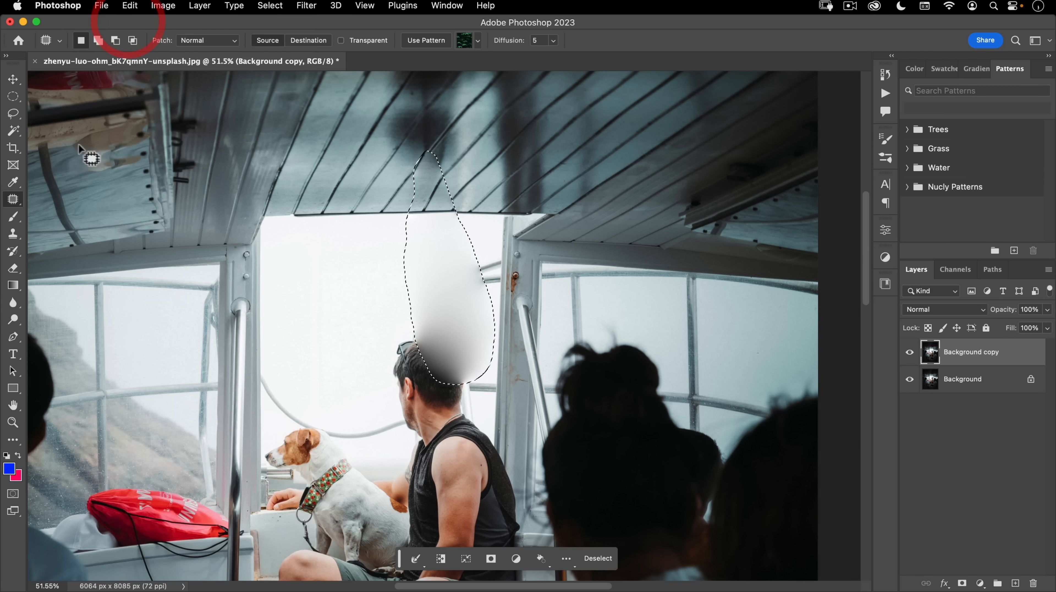
pyautogui.click(130, 6)
pyautogui.click(133, 23)
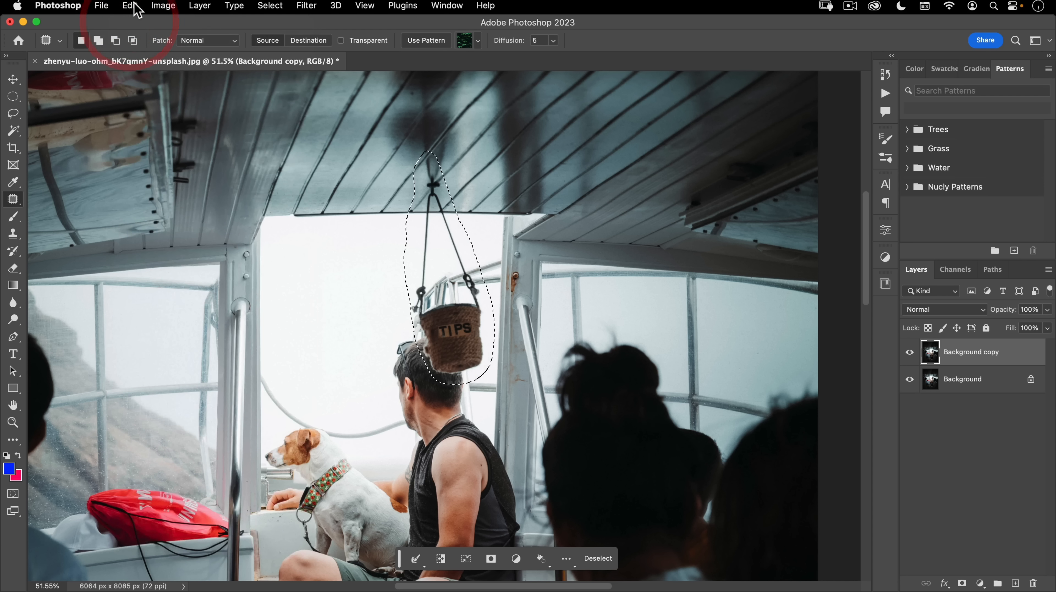
# Step: Switch from the Patch tool to the Remove tool, and deselect the area around the hanging bucket
pyautogui.rightClick(9, 201)
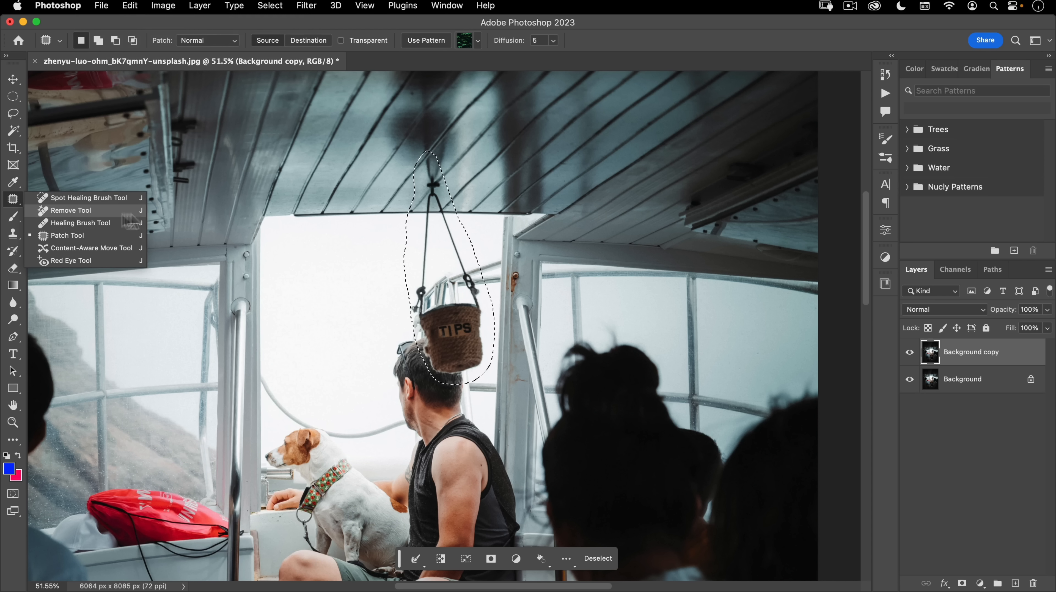
pyautogui.click(112, 211)
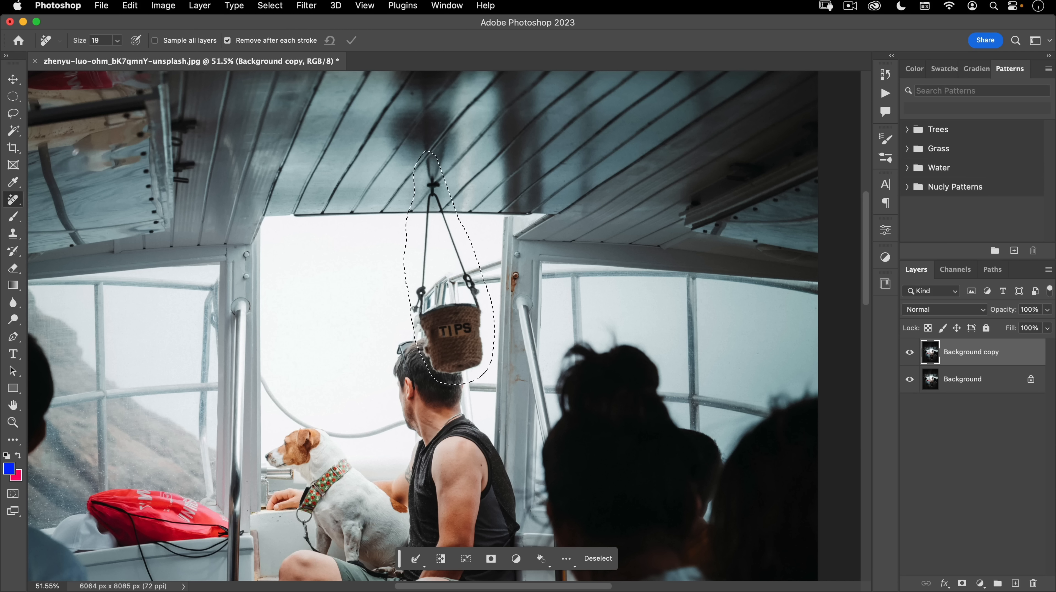
pyautogui.rightClick(13, 201)
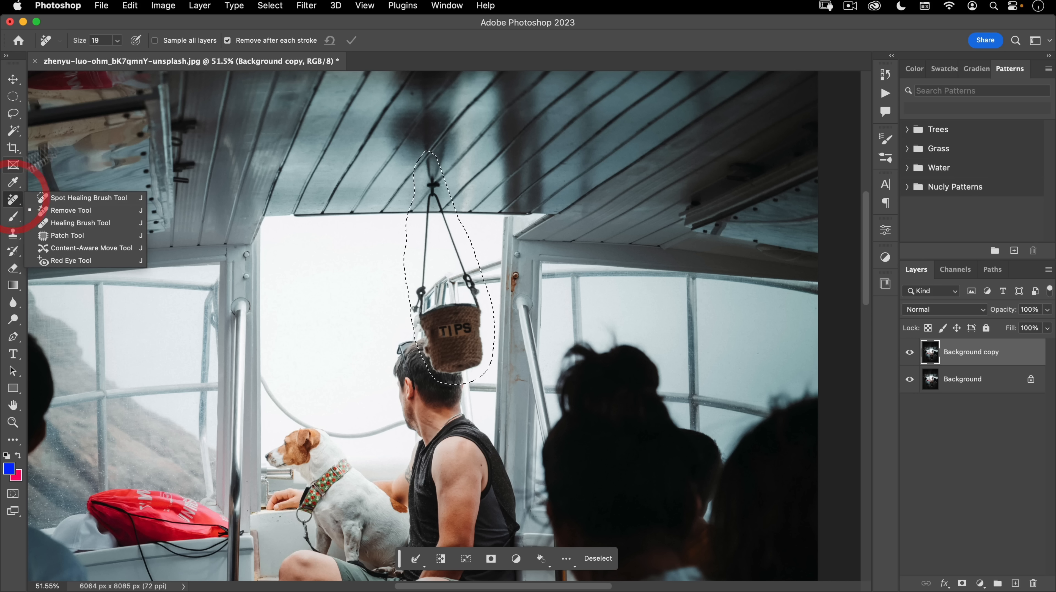
pyautogui.click(111, 26)
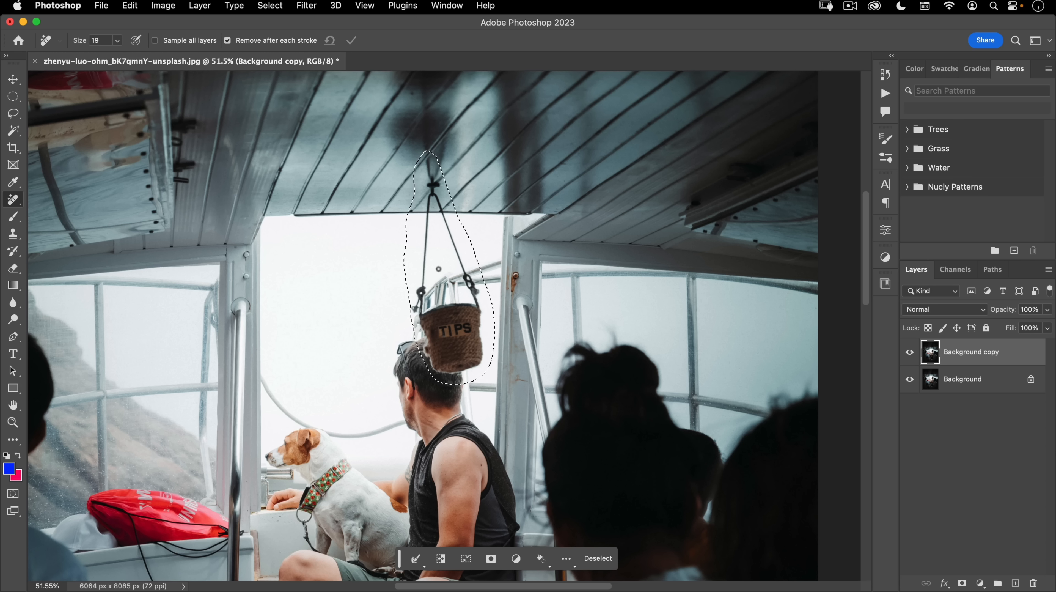
pyautogui.click(599, 558)
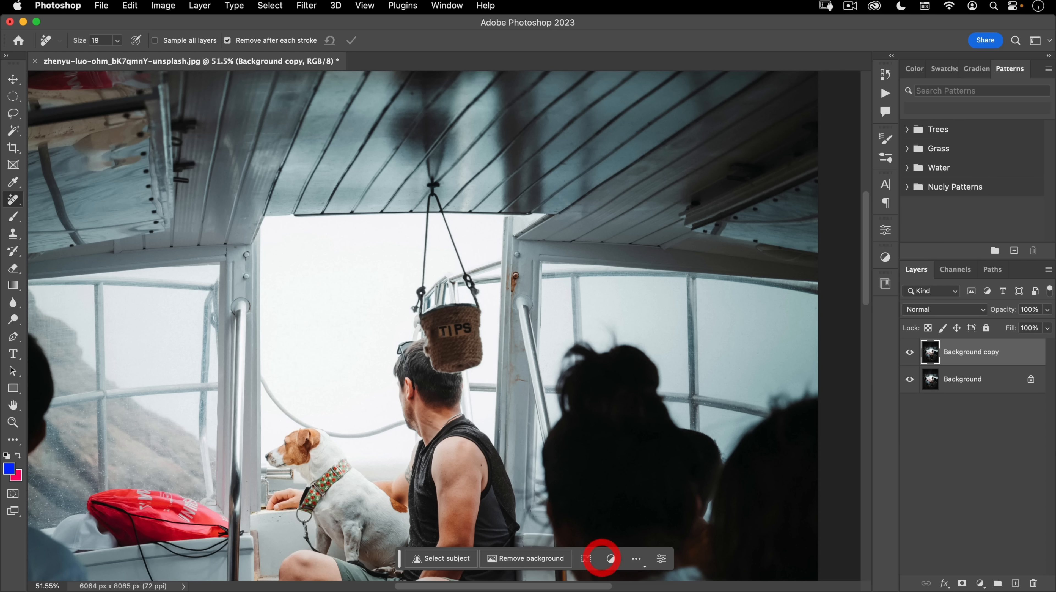
# Step: Paint over the hanging bucket and its ropes with the Remove tool at brush size 150 to erase them
pyautogui.moveTo(390, 330)
pyautogui.mouseDown()
pyautogui.moveTo(452, 331)
pyautogui.moveTo(377, 327)
pyautogui.mouseUp()
pyautogui.press(']')
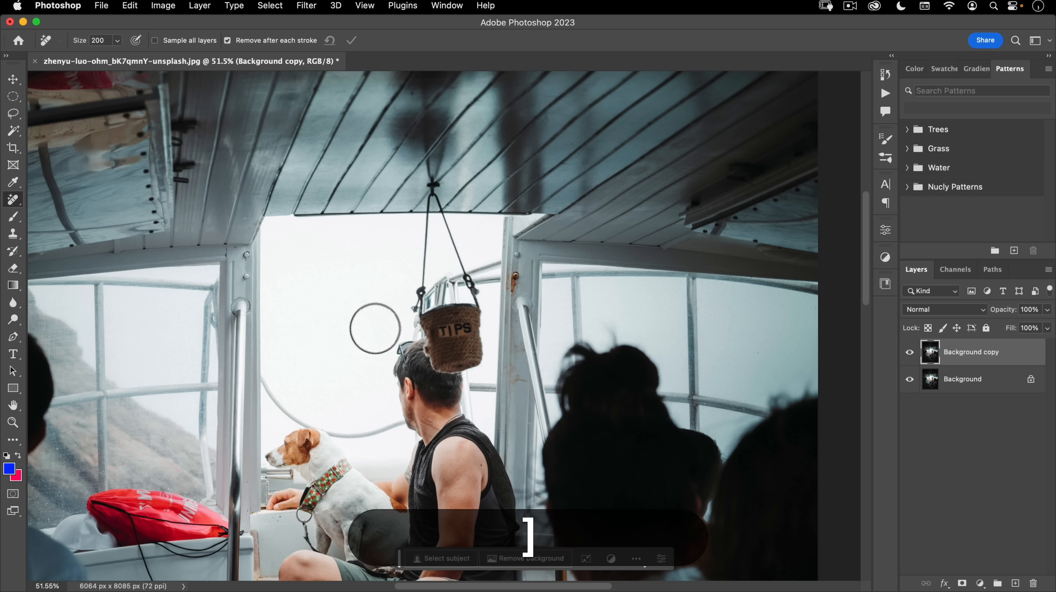
pyautogui.press('[')
pyautogui.press('[')
pyautogui.press('[')
pyautogui.press(']')
pyautogui.press(']')
pyautogui.press(']')
pyautogui.press(']')
pyautogui.press(']')
pyautogui.press(']')
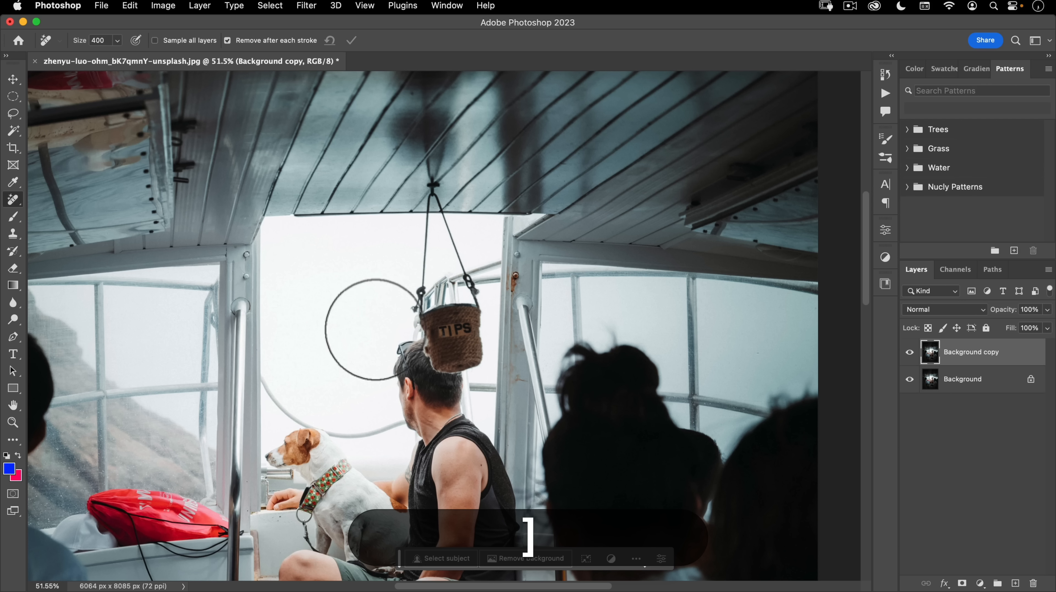
pyautogui.press('[')
pyautogui.press('[')
pyautogui.press('[')
pyautogui.press('[')
pyautogui.press('[')
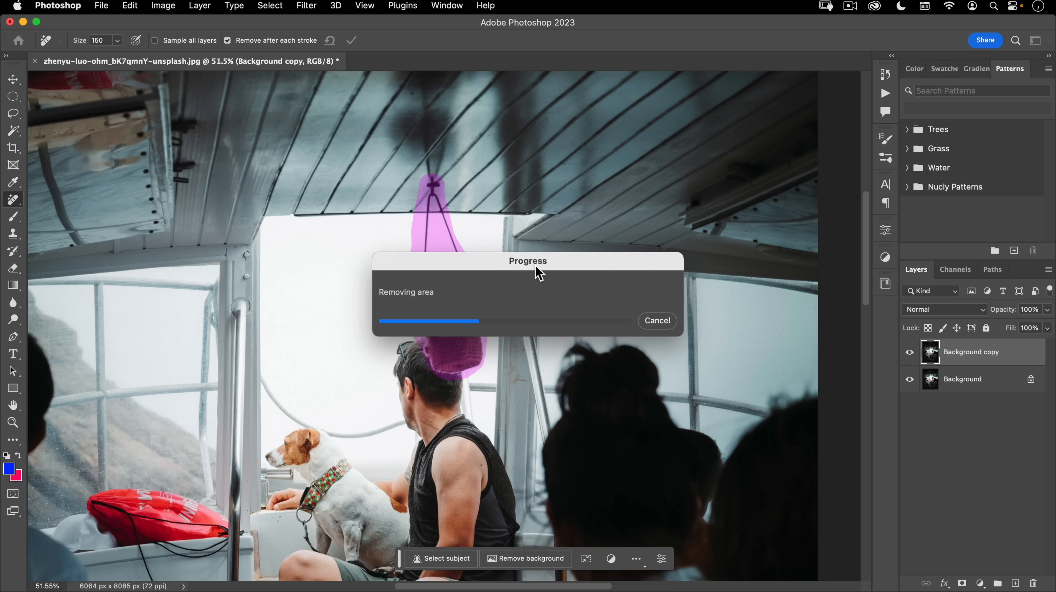
pyautogui.moveTo(452, 365); pyautogui.dragTo(518, 253)
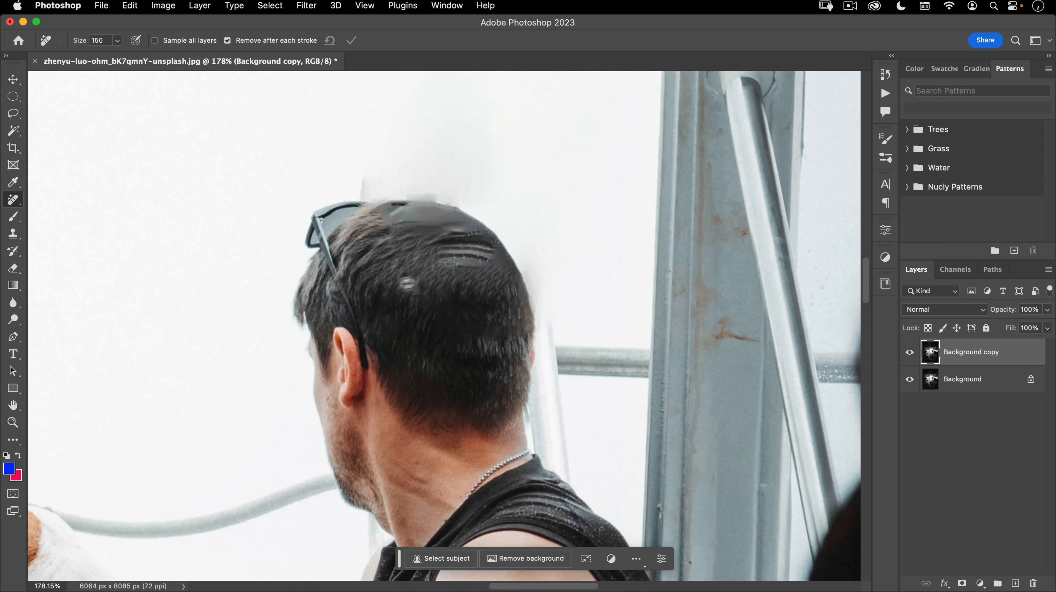
# Step: Erase the misaligned seam in the ceiling boards above the bright opening with the Remove tool at brush size 75
pyautogui.moveTo(407, 284); pyautogui.dragTo(363, 301)
pyautogui.moveTo(408, 250); pyautogui.dragTo(392, 339)
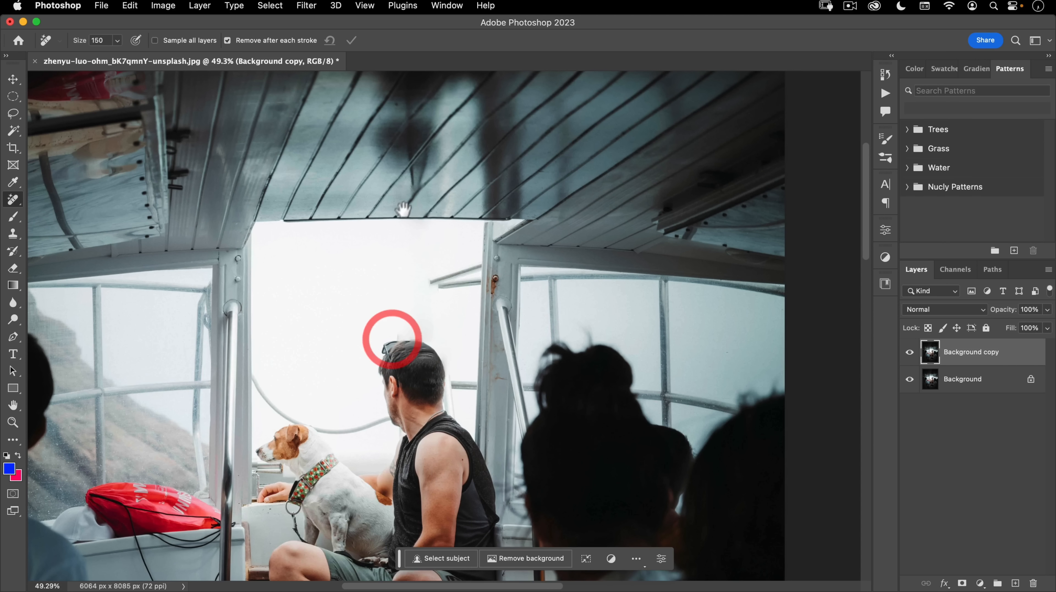
pyautogui.moveTo(401, 209); pyautogui.dragTo(427, 196)
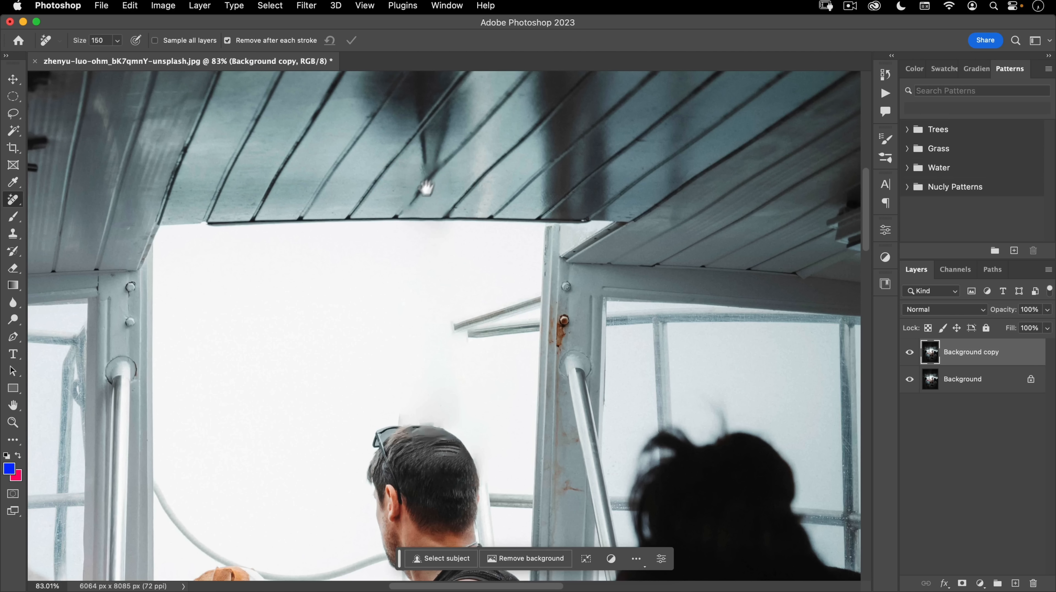
pyautogui.moveTo(439, 229)
pyautogui.mouseDown()
pyautogui.moveTo(405, 241)
pyautogui.moveTo(419, 244)
pyautogui.moveTo(481, 186)
pyautogui.mouseUp()
pyautogui.moveTo(375, 263)
pyautogui.mouseDown()
pyautogui.moveTo(327, 275)
pyautogui.moveTo(355, 276)
pyautogui.moveTo(400, 238)
pyautogui.moveTo(525, 97)
pyautogui.mouseUp()
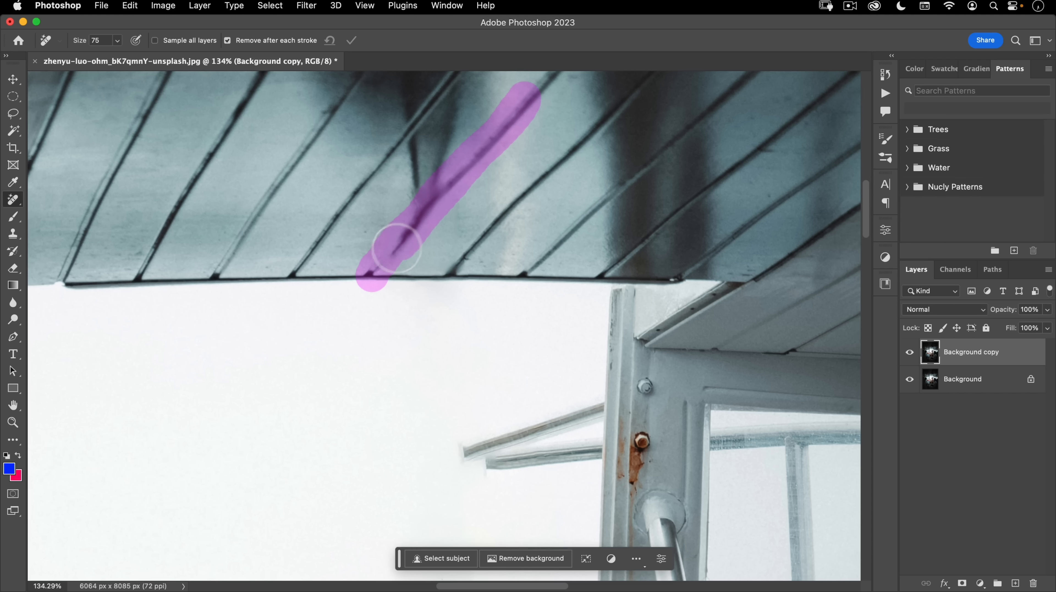
pyautogui.moveTo(374, 274); pyautogui.dragTo(374, 274)
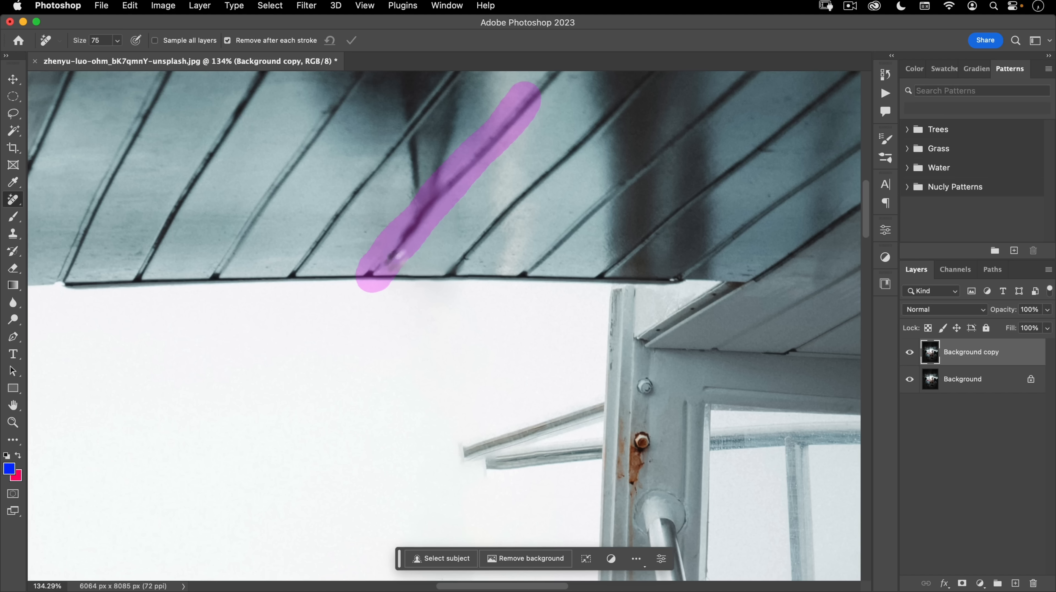
pyautogui.moveTo(388, 275)
pyautogui.mouseDown()
pyautogui.moveTo(406, 235)
pyautogui.moveTo(504, 136)
pyautogui.mouseUp()
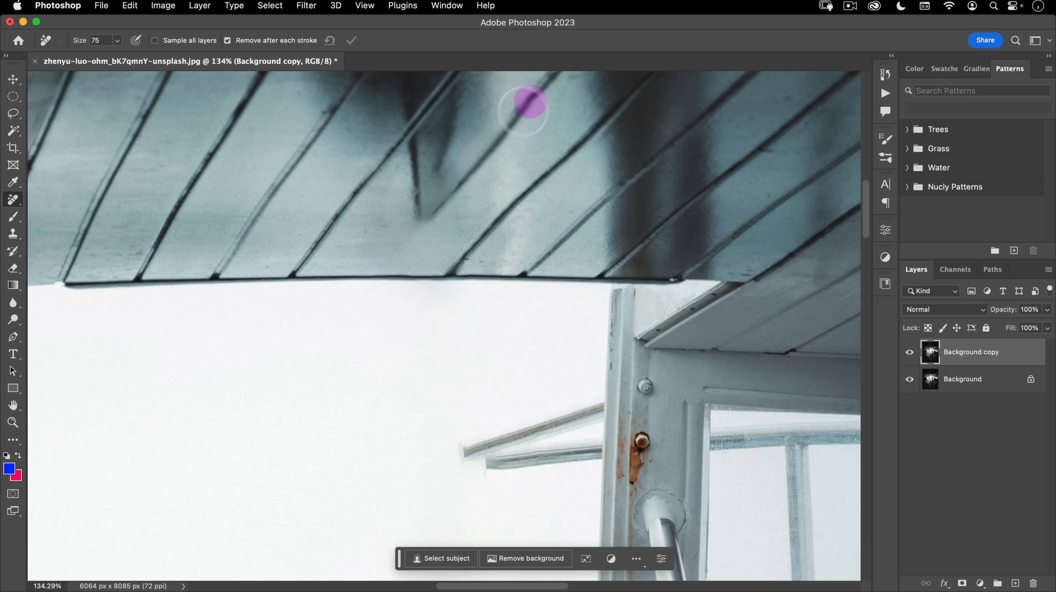
pyautogui.moveTo(523, 111)
pyautogui.mouseDown()
pyautogui.moveTo(456, 173)
pyautogui.moveTo(383, 275)
pyautogui.mouseUp()
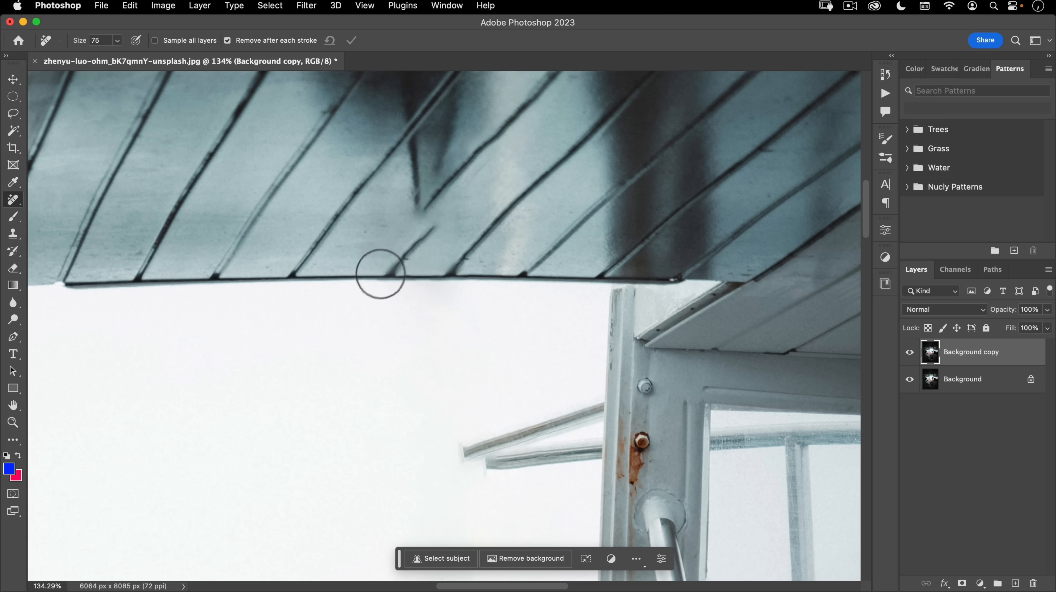
pyautogui.moveTo(380, 274); pyautogui.dragTo(493, 153)
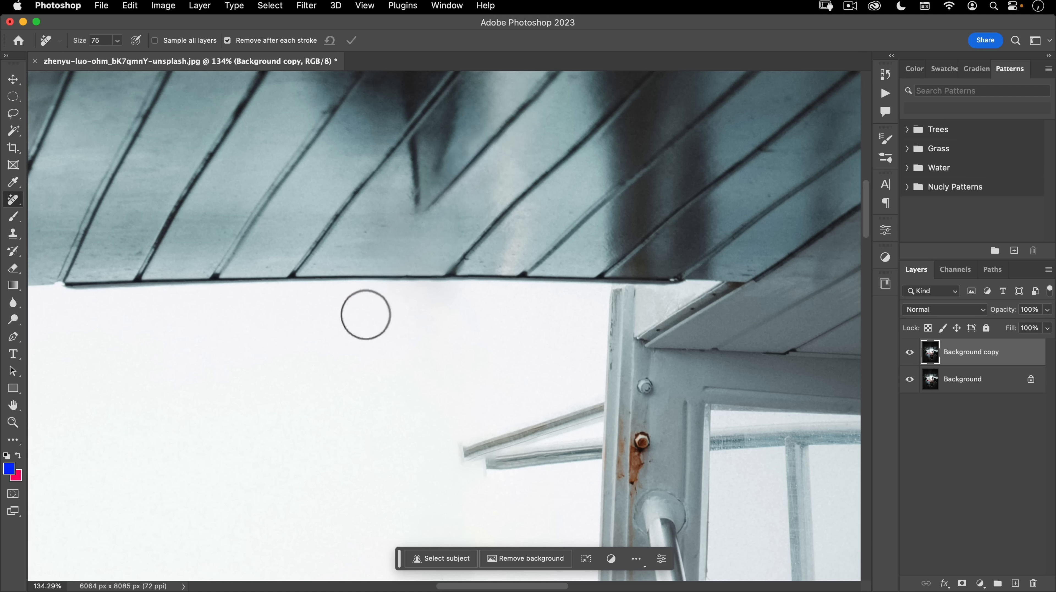
# Step: Remove the railing and thin pole between the man and the window post, and clean up the edge of his shoulder
pyautogui.moveTo(413, 306); pyautogui.dragTo(371, 309)
pyautogui.moveTo(448, 381); pyautogui.dragTo(471, 97)
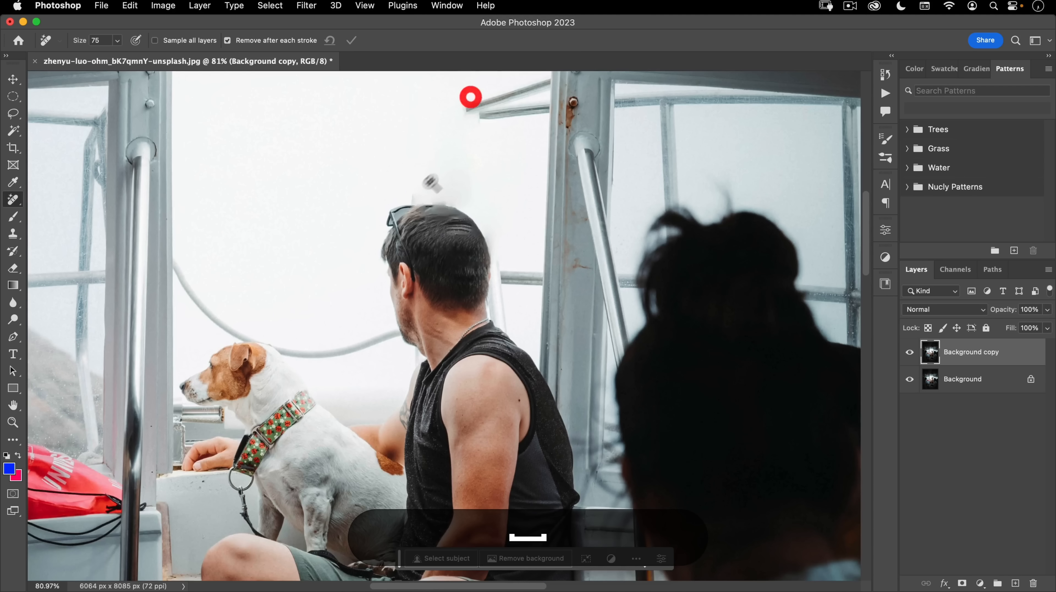
pyautogui.moveTo(421, 198)
pyautogui.mouseDown()
pyautogui.moveTo(462, 177)
pyautogui.moveTo(430, 198)
pyautogui.moveTo(483, 193)
pyautogui.moveTo(441, 230)
pyautogui.moveTo(549, 247)
pyautogui.moveTo(477, 150)
pyautogui.moveTo(559, 189)
pyautogui.moveTo(462, 146)
pyautogui.moveTo(552, 185)
pyautogui.moveTo(483, 127)
pyautogui.mouseUp()
pyautogui.press('space')
pyautogui.press('space')
pyautogui.moveTo(502, 307)
pyautogui.mouseDown()
pyautogui.moveTo(504, 157)
pyautogui.moveTo(496, 195)
pyautogui.moveTo(467, 211)
pyautogui.moveTo(484, 249)
pyautogui.mouseUp()
pyautogui.press('super+space')
pyautogui.press('super+space')
pyautogui.moveTo(530, 224)
pyautogui.mouseDown()
pyautogui.moveTo(568, 191)
pyautogui.moveTo(567, 218)
pyautogui.moveTo(599, 196)
pyautogui.moveTo(626, 196)
pyautogui.moveTo(638, 212)
pyautogui.moveTo(659, 183)
pyautogui.moveTo(654, 222)
pyautogui.mouseUp()
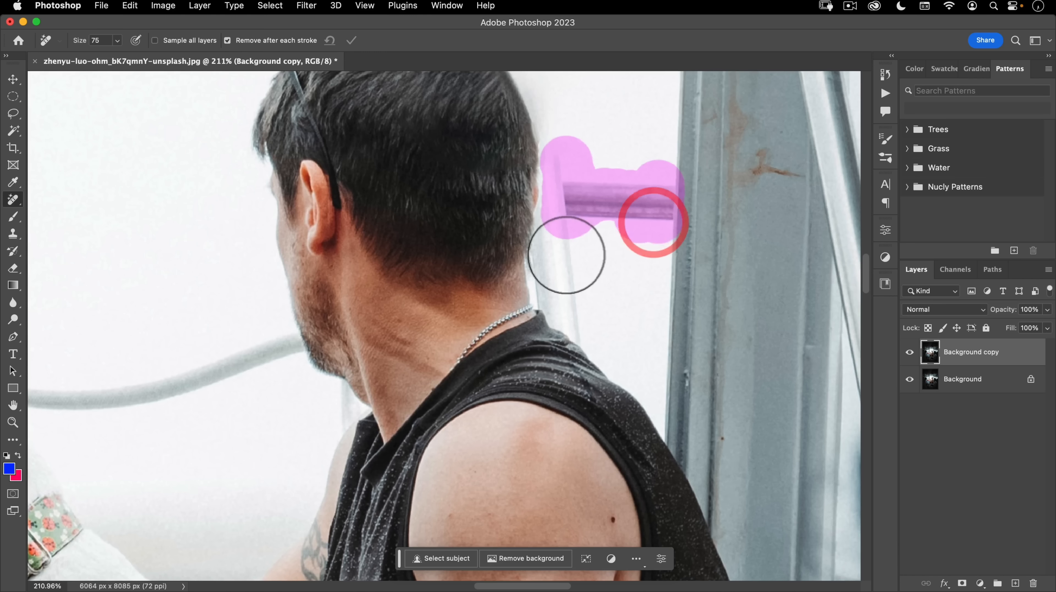
pyautogui.moveTo(568, 192)
pyautogui.mouseDown()
pyautogui.moveTo(544, 252)
pyautogui.moveTo(575, 316)
pyautogui.moveTo(550, 290)
pyautogui.moveTo(579, 321)
pyautogui.moveTo(581, 232)
pyautogui.mouseUp()
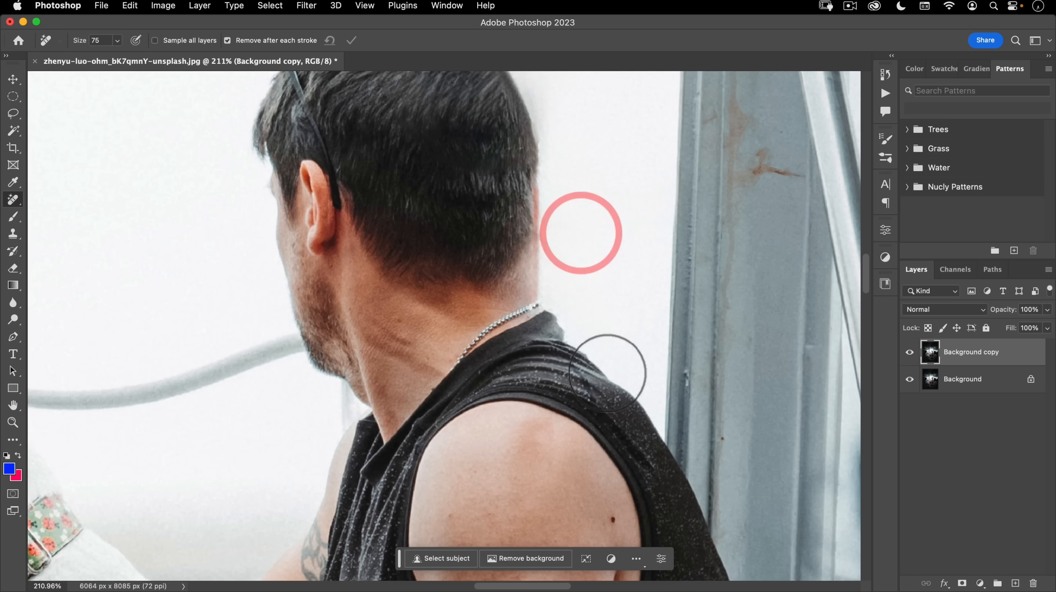
pyautogui.moveTo(582, 325); pyautogui.dragTo(632, 377)
# Step: Remove the curved hose that runs across the bright opening behind the dog
pyautogui.press('space')
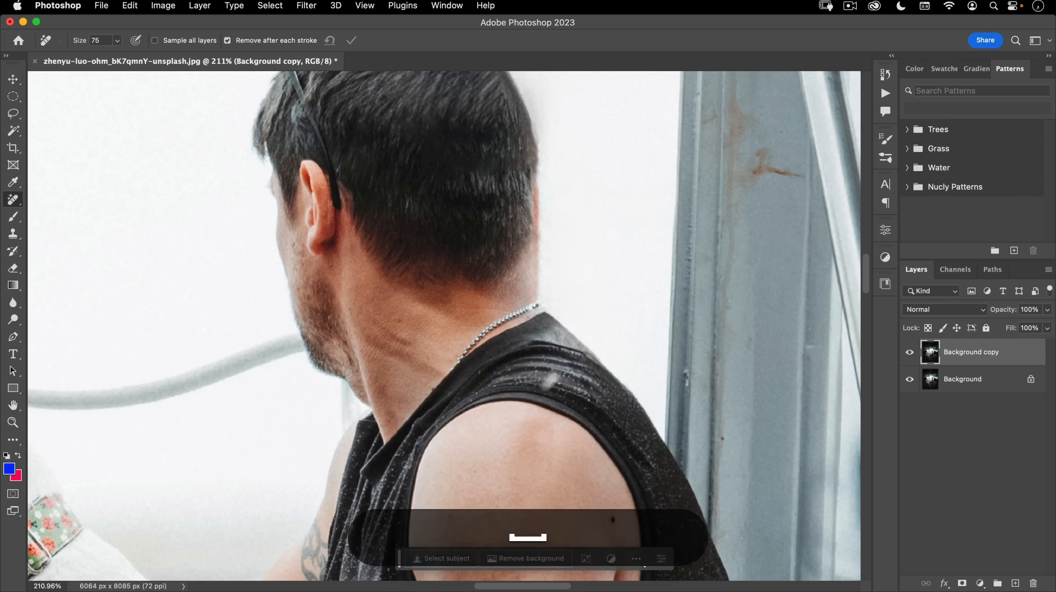
pyautogui.moveTo(550, 380); pyautogui.dragTo(730, 236)
pyautogui.moveTo(476, 193)
pyautogui.mouseDown()
pyautogui.moveTo(369, 227)
pyautogui.moveTo(258, 239)
pyautogui.moveTo(205, 229)
pyautogui.moveTo(159, 191)
pyautogui.moveTo(427, 180)
pyautogui.moveTo(838, 226)
pyautogui.moveTo(569, 253)
pyautogui.moveTo(450, 285)
pyautogui.mouseUp()
pyautogui.press('space')
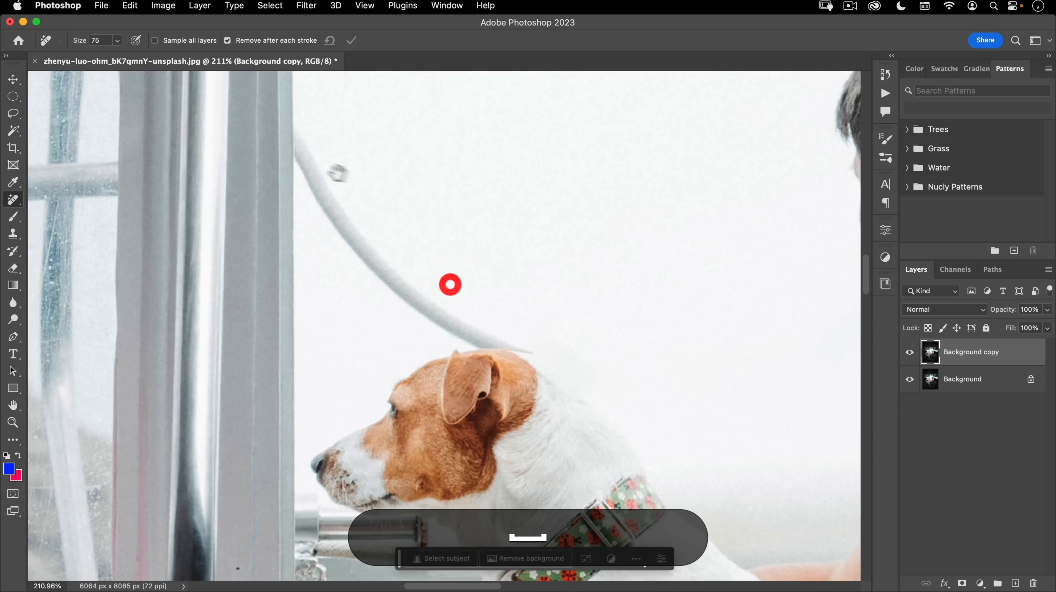
pyautogui.moveTo(314, 138)
pyautogui.mouseDown()
pyautogui.moveTo(345, 210)
pyautogui.moveTo(413, 280)
pyautogui.moveTo(476, 323)
pyautogui.moveTo(547, 338)
pyautogui.mouseUp()
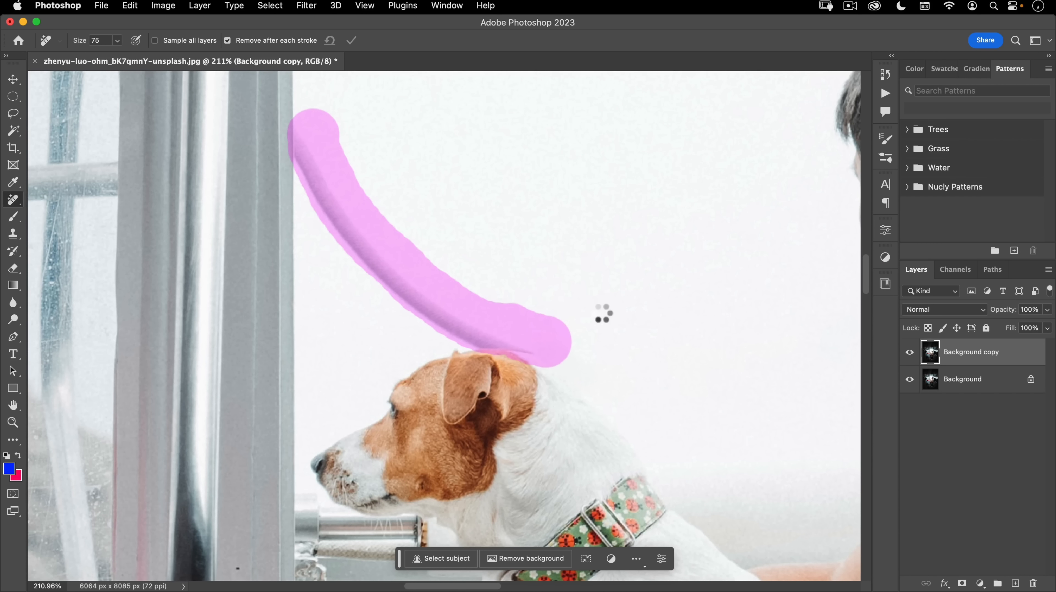
pyautogui.press('super+space')
pyautogui.moveTo(495, 318); pyautogui.dragTo(439, 342)
pyautogui.press('space')
pyautogui.moveTo(617, 212)
pyautogui.mouseDown()
pyautogui.moveTo(439, 303)
pyautogui.moveTo(545, 250)
pyautogui.mouseUp()
# Step: Remove the dark pointed shadow on the ceiling boards above the opening with the Remove tool at brush size 229
pyautogui.press('super+space')
pyautogui.moveTo(383, 292)
pyautogui.mouseDown()
pyautogui.moveTo(535, 249)
pyautogui.moveTo(553, 217)
pyautogui.moveTo(545, 295)
pyautogui.moveTo(406, 305)
pyautogui.moveTo(464, 308)
pyautogui.moveTo(364, 386)
pyautogui.mouseUp()
pyautogui.moveTo(400, 377)
pyautogui.mouseDown()
pyautogui.moveTo(517, 186)
pyautogui.moveTo(520, 206)
pyautogui.mouseUp()
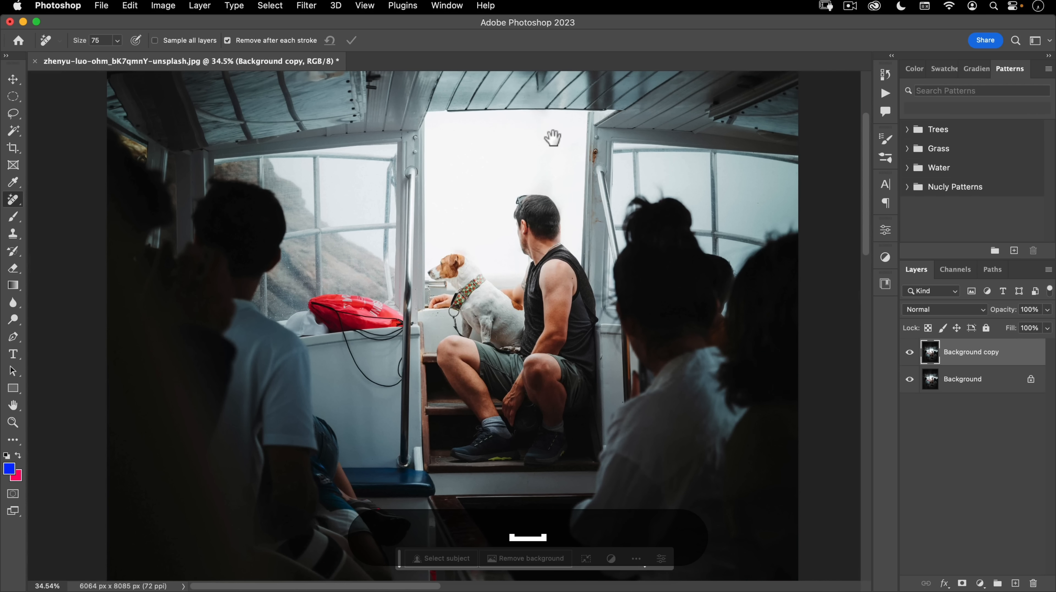
pyautogui.moveTo(563, 128); pyautogui.dragTo(519, 239)
pyautogui.moveTo(509, 167); pyautogui.dragTo(567, 123)
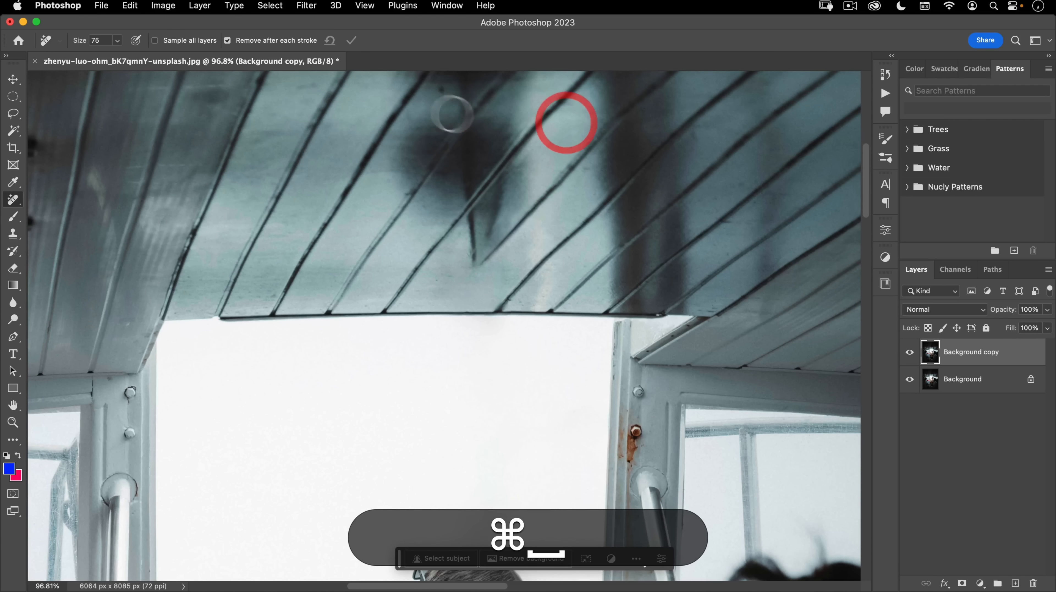
pyautogui.moveTo(433, 183)
pyautogui.mouseDown()
pyautogui.moveTo(483, 169)
pyautogui.moveTo(439, 134)
pyautogui.moveTo(418, 182)
pyautogui.moveTo(463, 175)
pyautogui.moveTo(505, 153)
pyautogui.mouseUp()
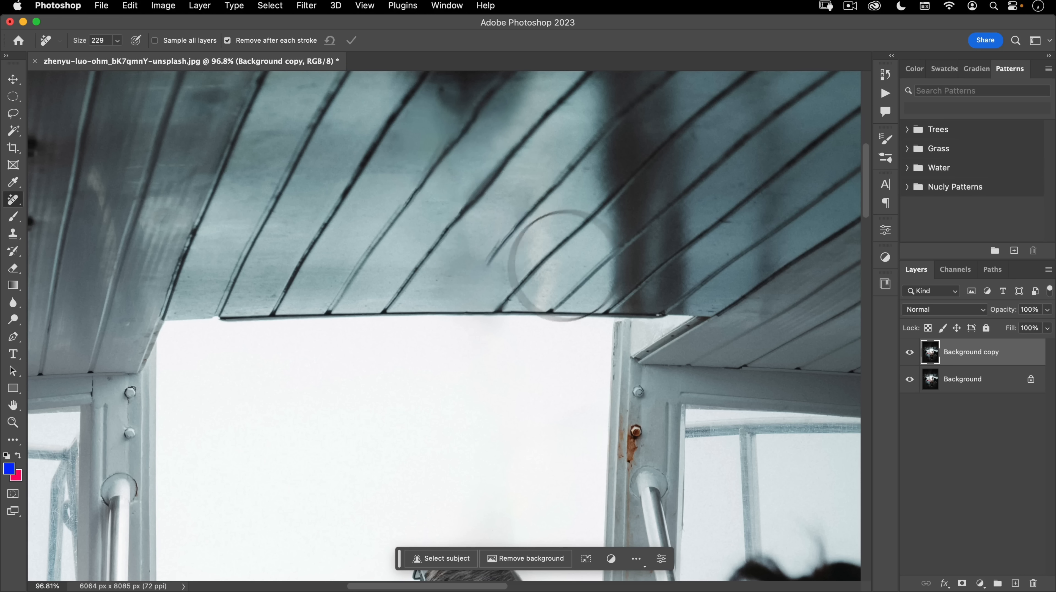
pyautogui.moveTo(527, 251)
pyautogui.mouseDown()
pyautogui.moveTo(450, 294)
pyautogui.moveTo(457, 242)
pyautogui.moveTo(448, 180)
pyautogui.moveTo(425, 211)
pyautogui.moveTo(452, 205)
pyautogui.mouseUp()
pyautogui.moveTo(453, 206)
pyautogui.mouseDown()
pyautogui.moveTo(426, 269)
pyautogui.moveTo(435, 274)
pyautogui.mouseUp()
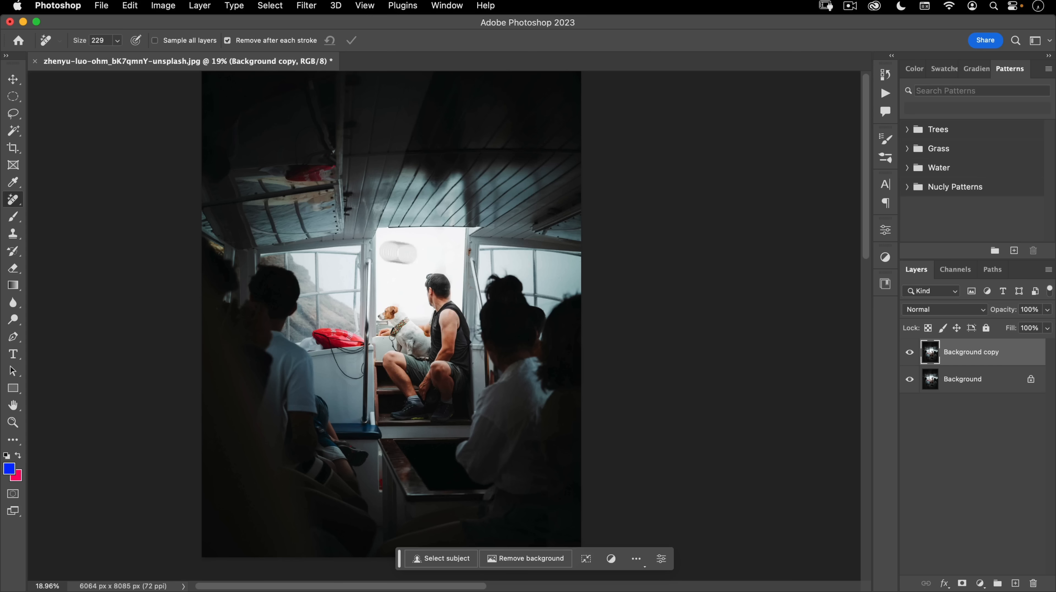
pyautogui.moveTo(406, 260); pyautogui.dragTo(443, 269)
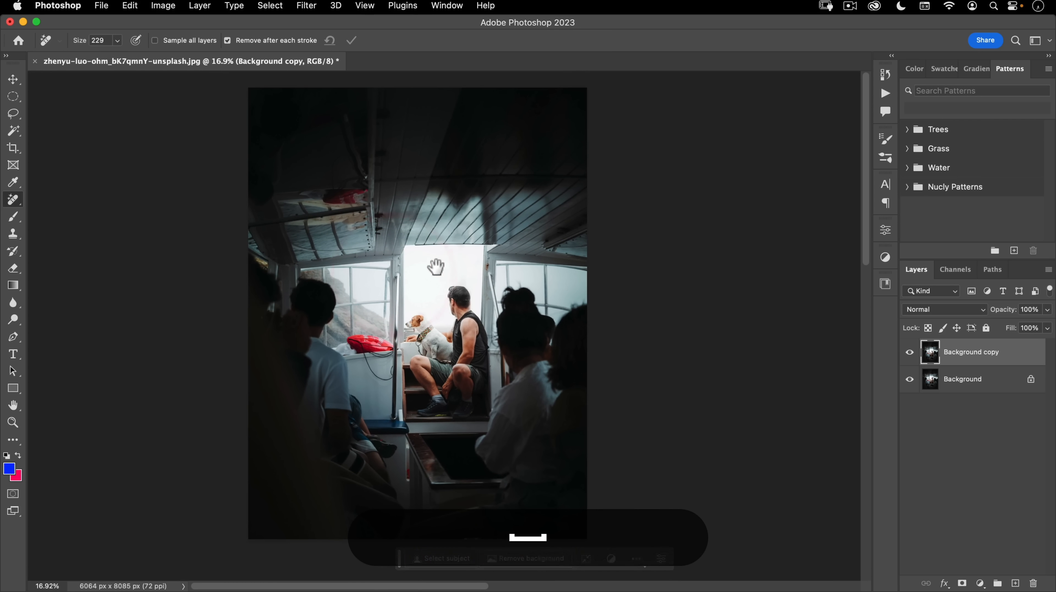
# Step: Start a crop of the photo with Content-Aware enabled and the 4 : 5 (8 : 10) ratio
pyautogui.click(12, 150)
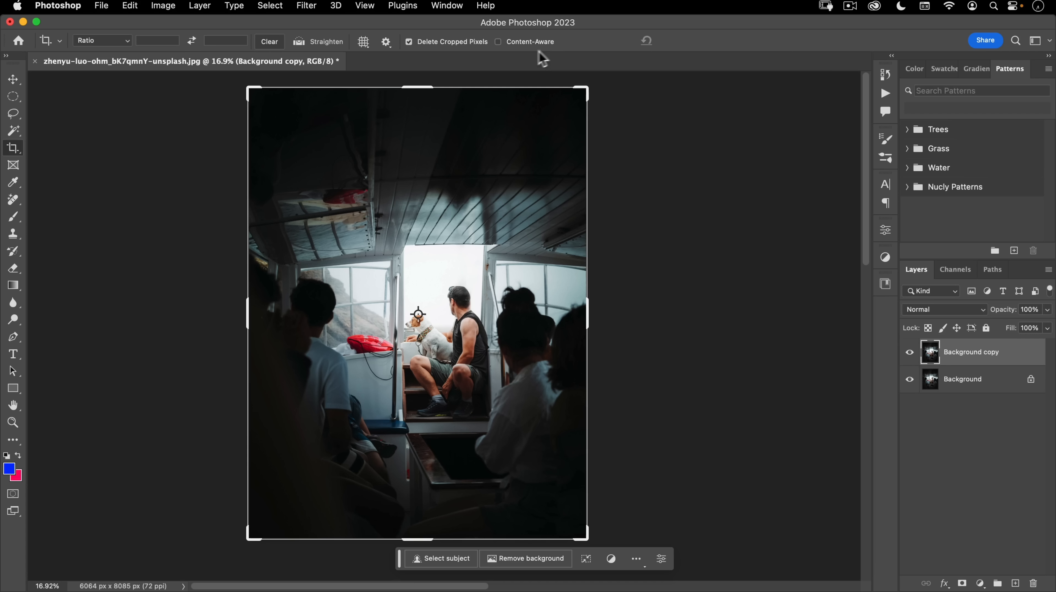
pyautogui.click(498, 41)
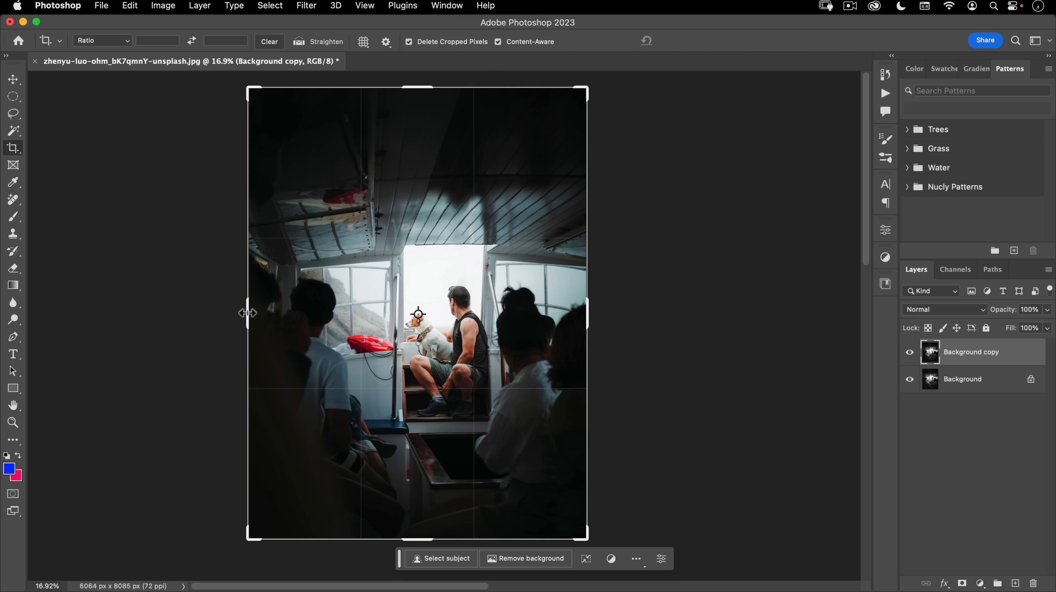
pyautogui.moveTo(270, 309)
pyautogui.mouseDown()
pyautogui.moveTo(258, 305)
pyautogui.moveTo(290, 307)
pyautogui.moveTo(277, 310)
pyautogui.mouseUp()
pyautogui.click(101, 40)
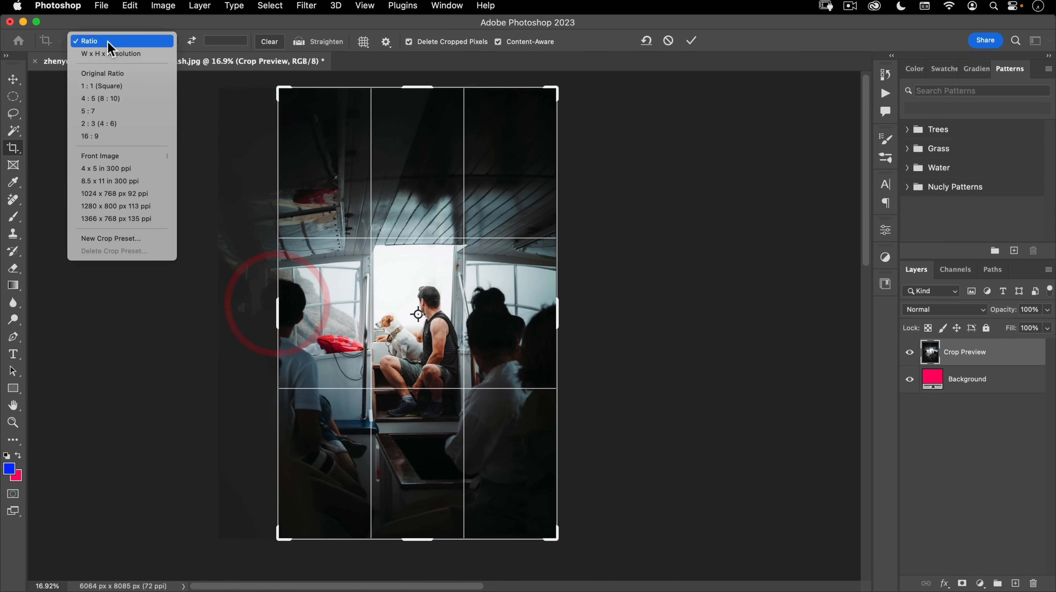
pyautogui.click(99, 100)
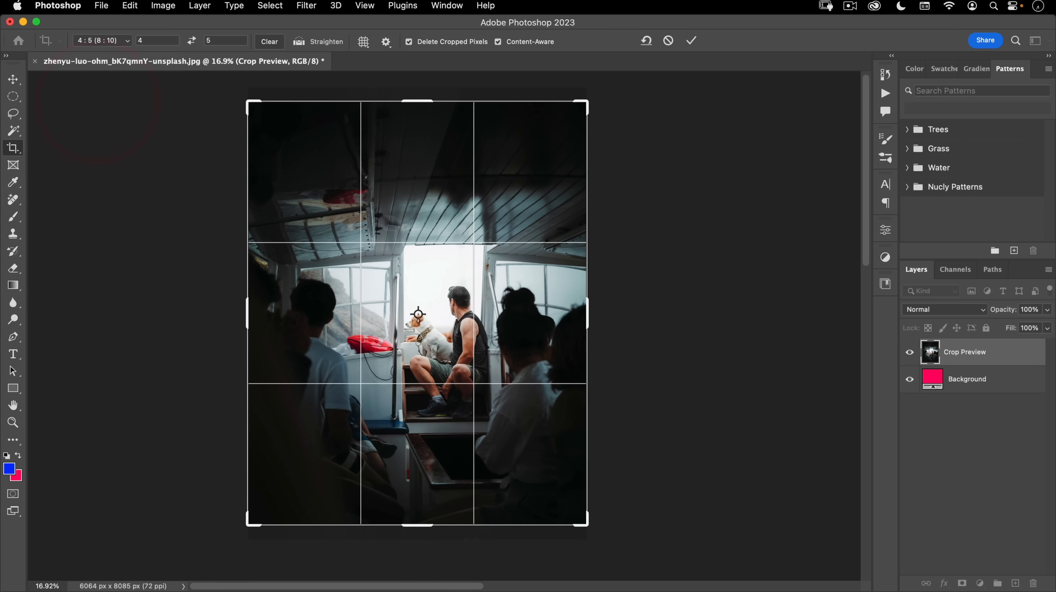
# Step: Tighten the crop frame around the boat scene with a narrow strip extending past the photo's right edge, and apply the crop
pyautogui.moveTo(245, 98); pyautogui.dragTo(278, 133)
pyautogui.moveTo(434, 295); pyautogui.dragTo(433, 303)
pyautogui.moveTo(564, 309); pyautogui.dragTo(567, 306)
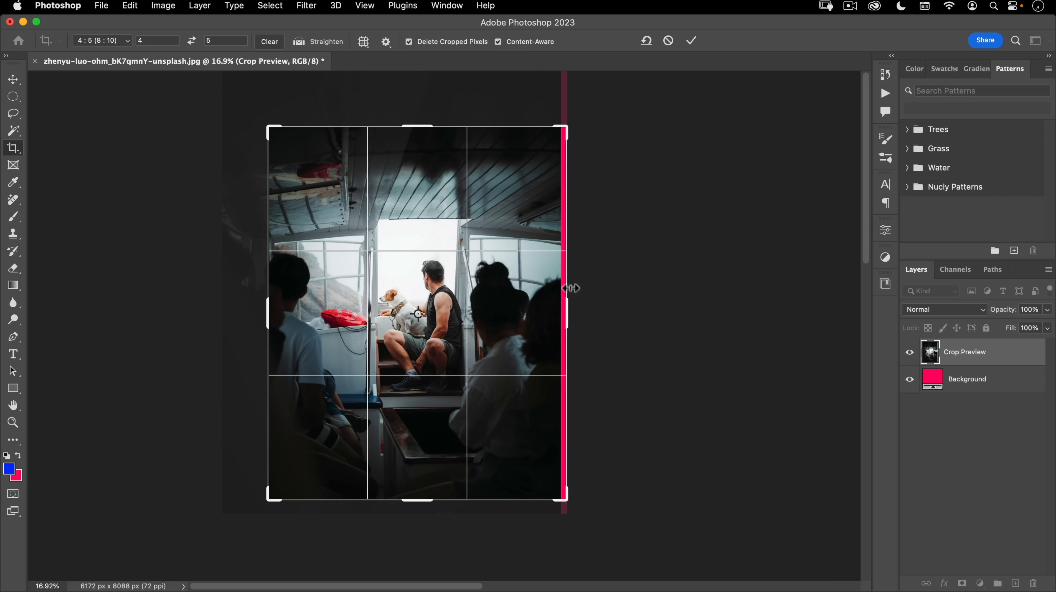
pyautogui.click(691, 41)
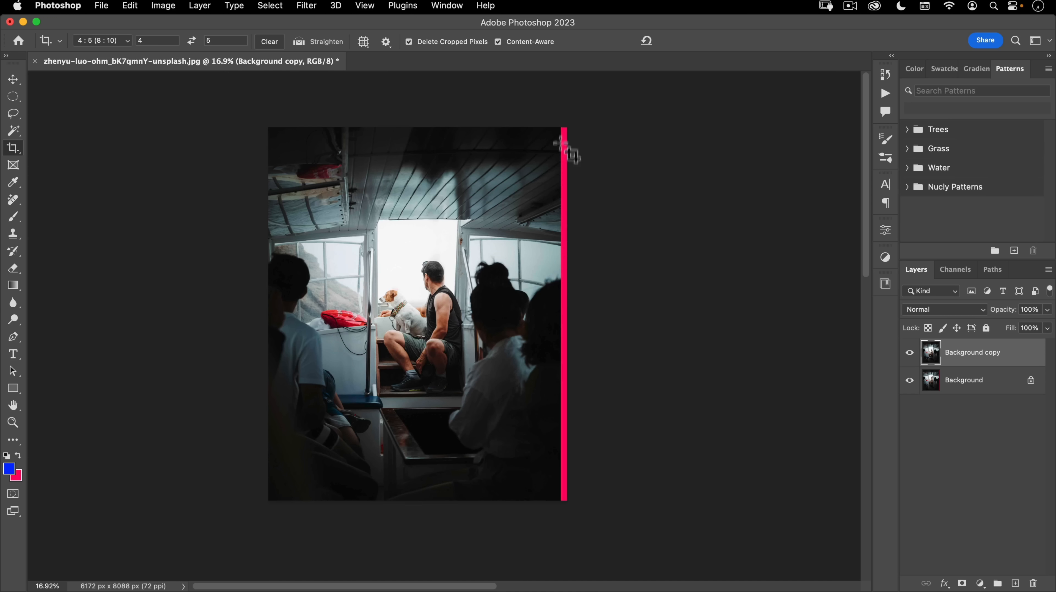
# Step: Examine the Content-Aware fill along the cropped photo's right edge up close and across the whole image
pyautogui.press('super+space')
pyautogui.moveTo(571, 277)
pyautogui.mouseDown()
pyautogui.moveTo(695, 160)
pyautogui.moveTo(601, 201)
pyautogui.moveTo(589, 283)
pyautogui.mouseUp()
pyautogui.moveTo(562, 454); pyautogui.dragTo(585, 241)
pyautogui.press('super+space')
pyautogui.moveTo(587, 309); pyautogui.dragTo(560, 324)
pyautogui.moveTo(537, 365); pyautogui.dragTo(543, 379)
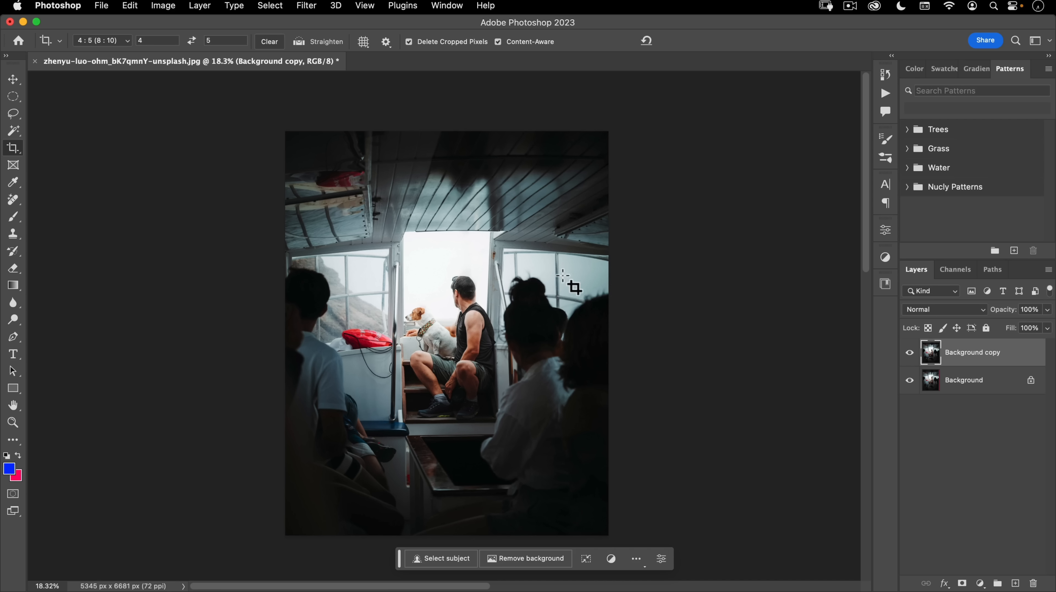
pyautogui.press('super+space')
pyautogui.moveTo(489, 291); pyautogui.dragTo(467, 302)
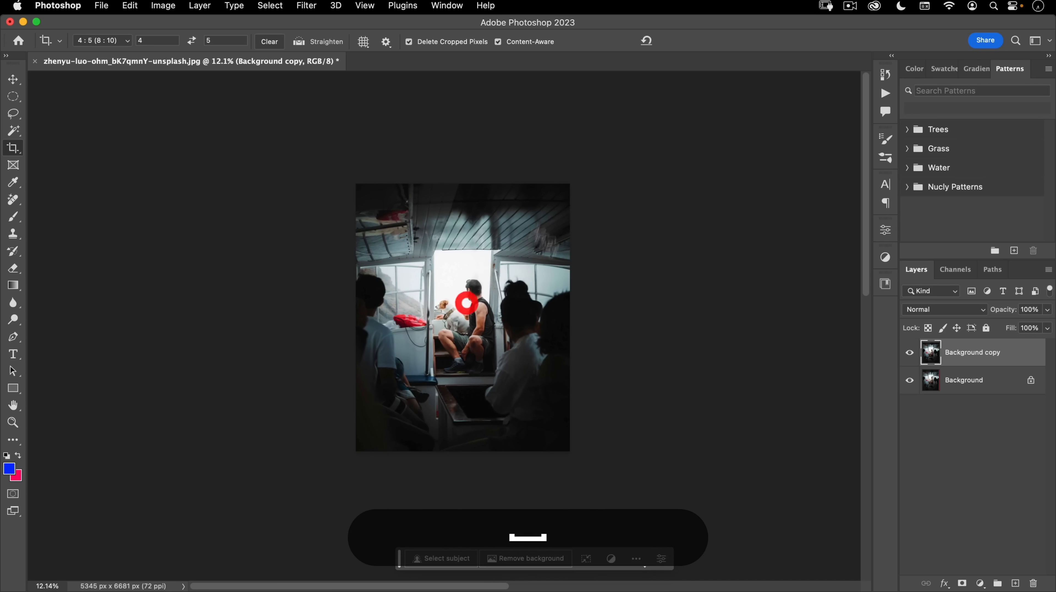
# Step: Expand the 4 : 5 crop frame evenly around the photo to about 7903 x 9879 px and apply the Content-Aware crop
pyautogui.press('c')
pyautogui.press('v')
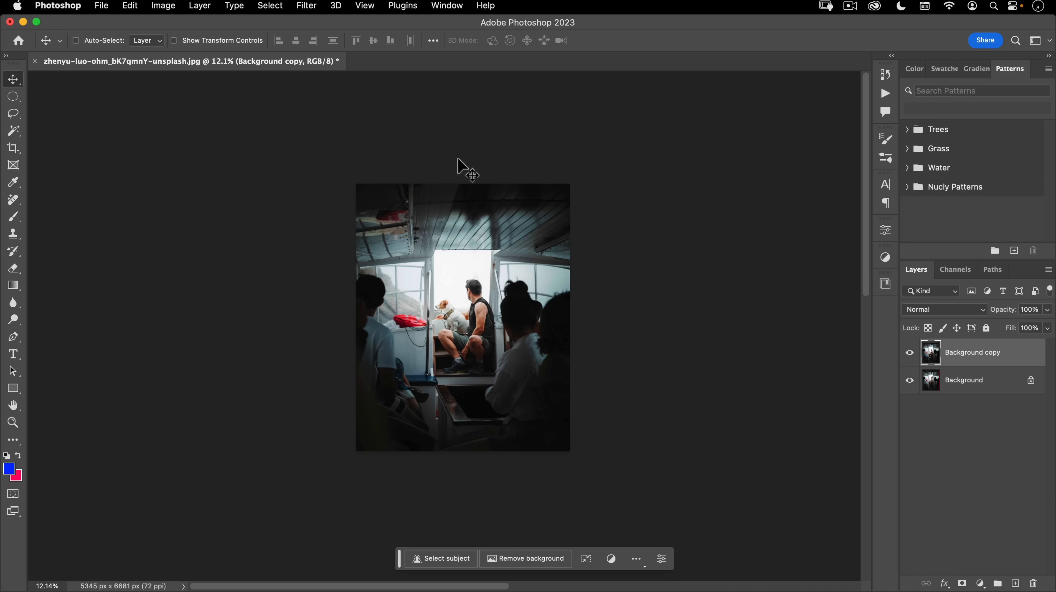
pyautogui.press('c')
pyautogui.moveTo(568, 187); pyautogui.dragTo(632, 130)
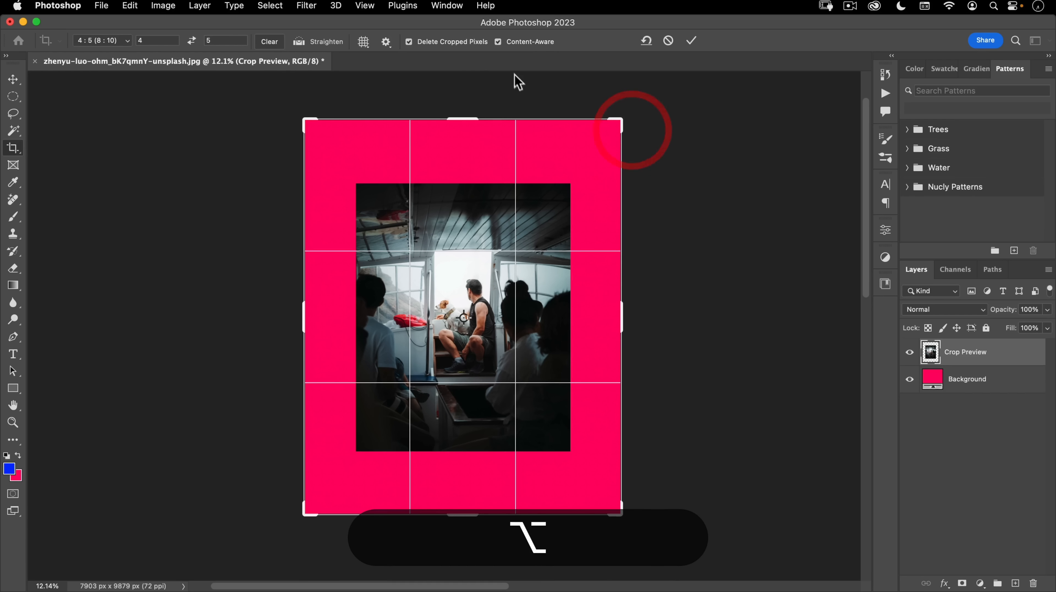
pyautogui.click(692, 40)
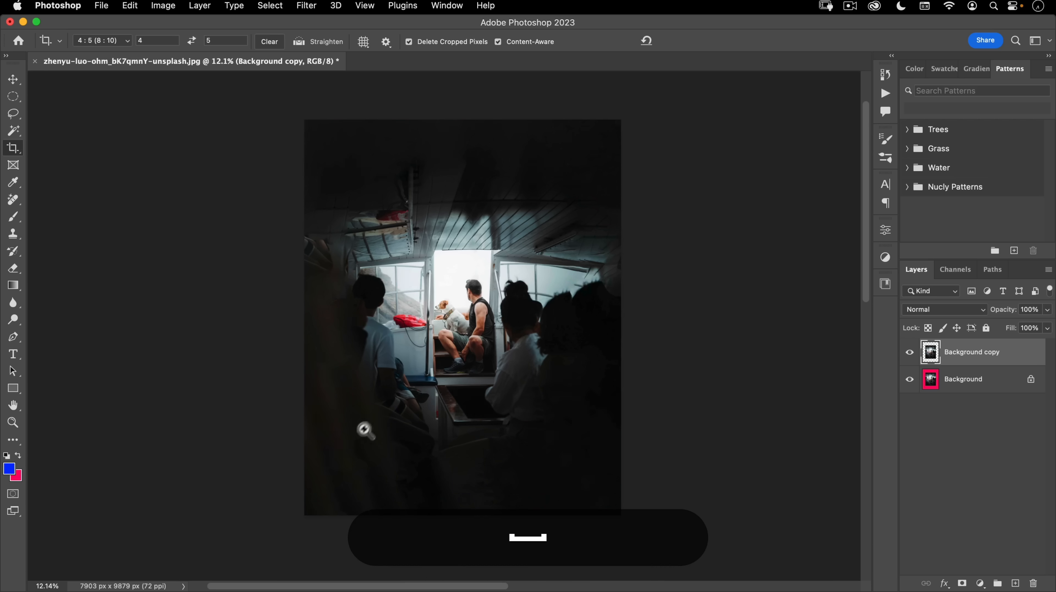
# Step: Inspect the generated borders up close, from the ceiling's outer corner to the silhouettes beside the right window
pyautogui.scroll(3, 406, 401)
pyautogui.moveTo(405, 397); pyautogui.dragTo(459, 509)
pyautogui.moveTo(438, 284); pyautogui.dragTo(447, 409)
pyautogui.moveTo(343, 183); pyautogui.dragTo(331, 358)
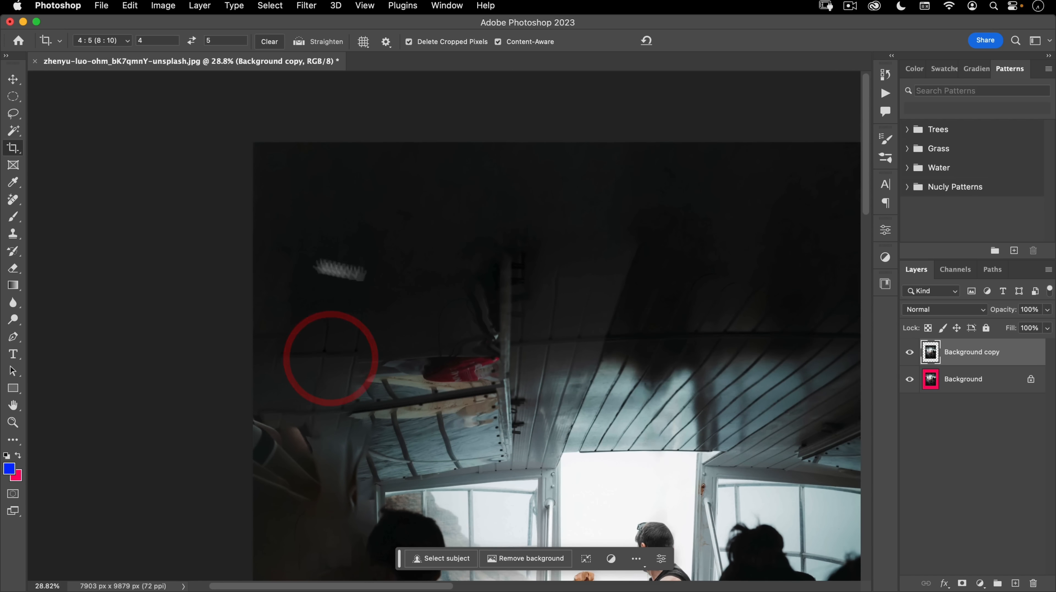
pyautogui.moveTo(658, 279); pyautogui.dragTo(210, 188)
pyautogui.moveTo(531, 450); pyautogui.dragTo(521, 309)
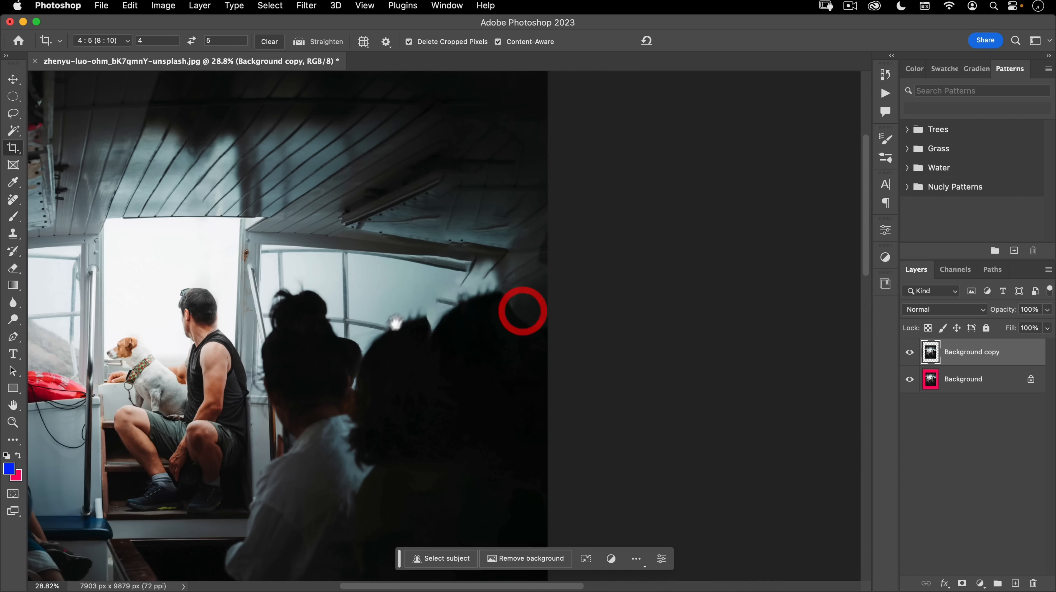
pyautogui.moveTo(464, 339); pyautogui.dragTo(577, 310)
pyautogui.moveTo(565, 306); pyautogui.dragTo(511, 335)
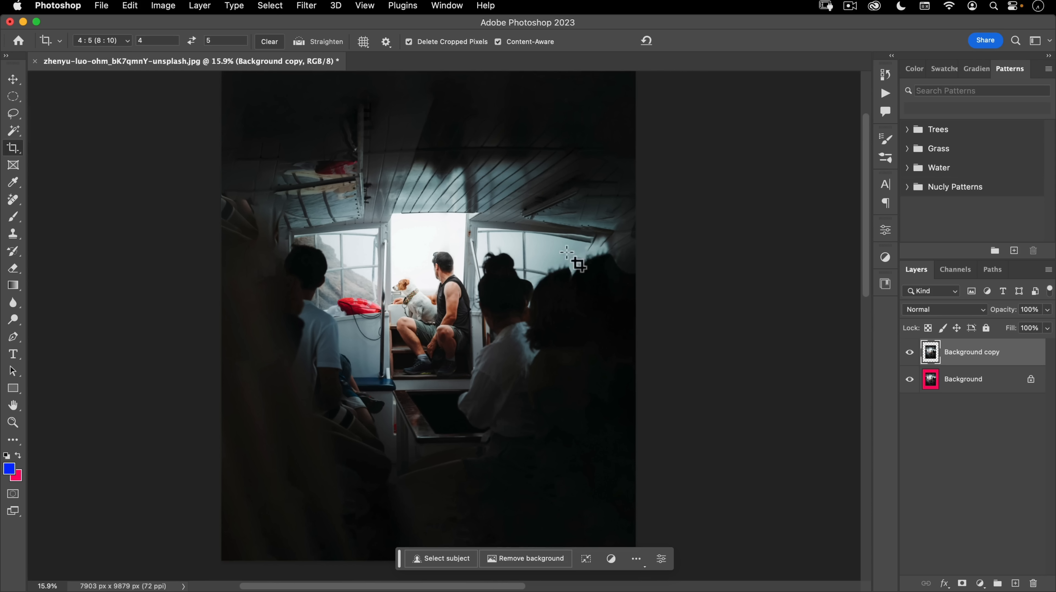
# Step: Remove the pale artefacts where the right window meets the generated border, using the Remove tool at brush size 459
pyautogui.click(12, 200)
pyautogui.moveTo(580, 280); pyautogui.dragTo(589, 277)
pyautogui.moveTo(572, 262)
pyautogui.mouseDown()
pyautogui.moveTo(585, 257)
pyautogui.moveTo(577, 276)
pyautogui.moveTo(598, 238)
pyautogui.moveTo(635, 273)
pyautogui.mouseUp()
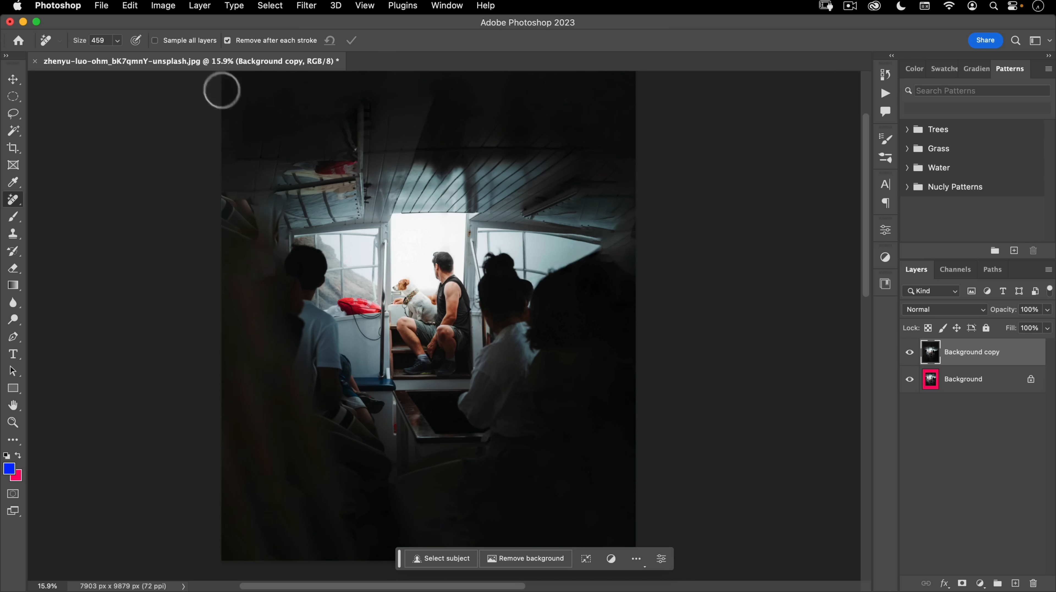
pyautogui.press('v')
pyautogui.press('c')
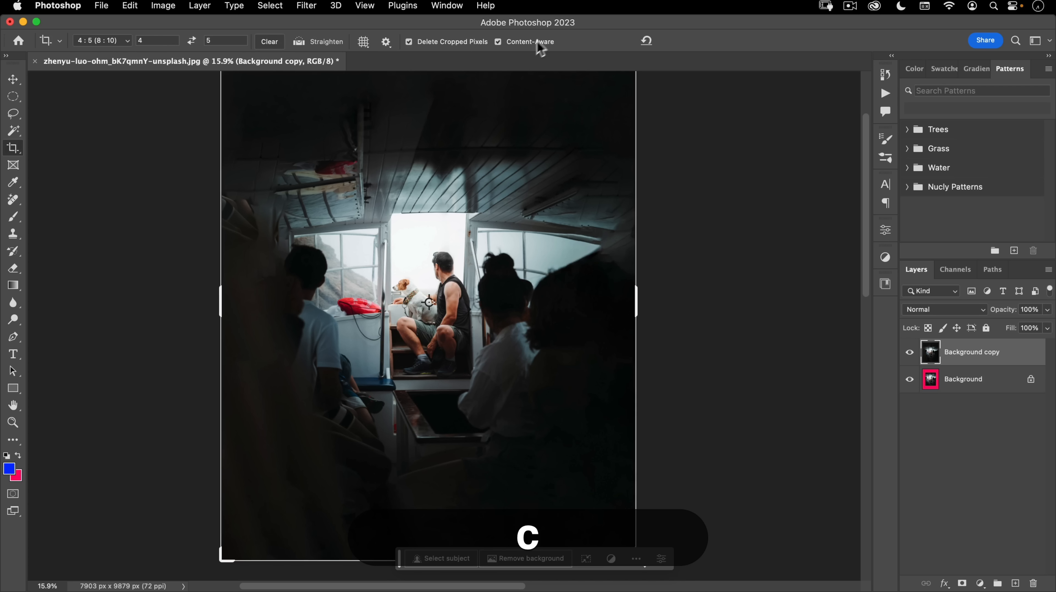
pyautogui.click(12, 80)
pyautogui.press('space')
pyautogui.moveTo(446, 336); pyautogui.dragTo(424, 341)
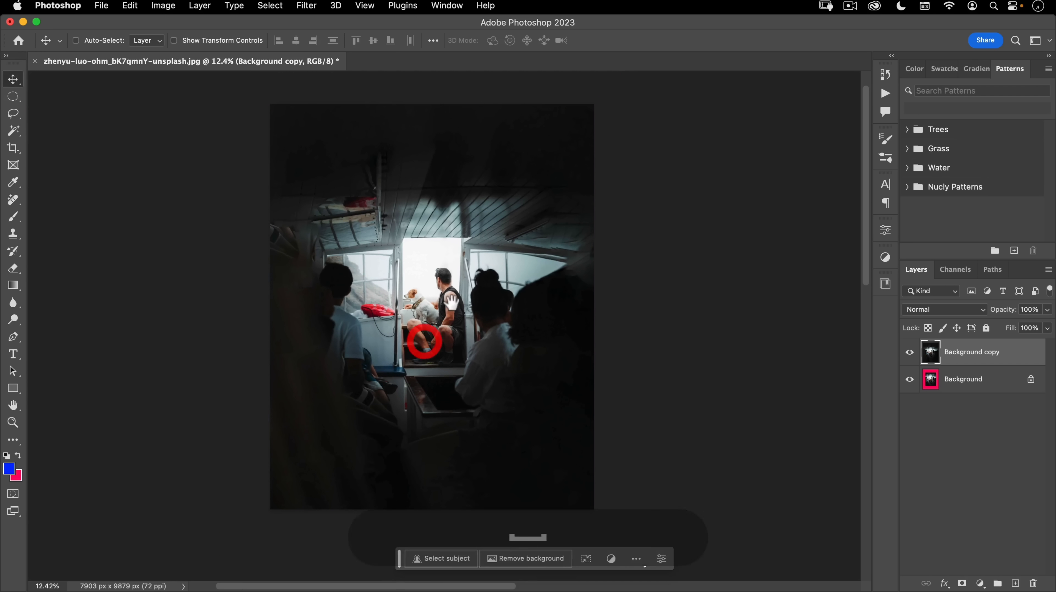
pyautogui.moveTo(397, 299); pyautogui.dragTo(418, 312)
pyautogui.click(472, 316)
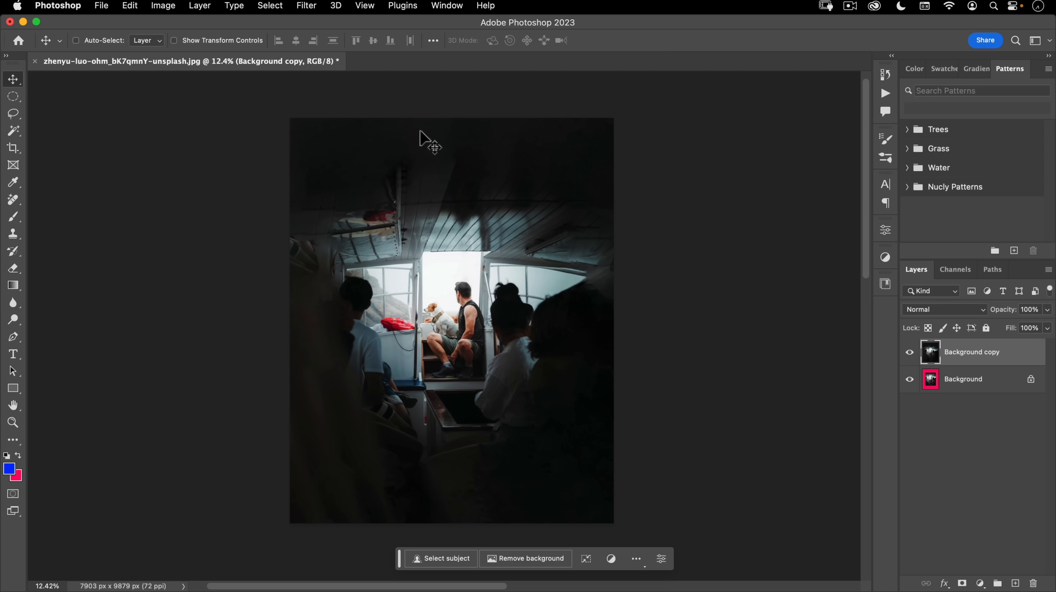
# Step: Open the Adjustments panel and show all categories of the adjustment presets
pyautogui.click(885, 259)
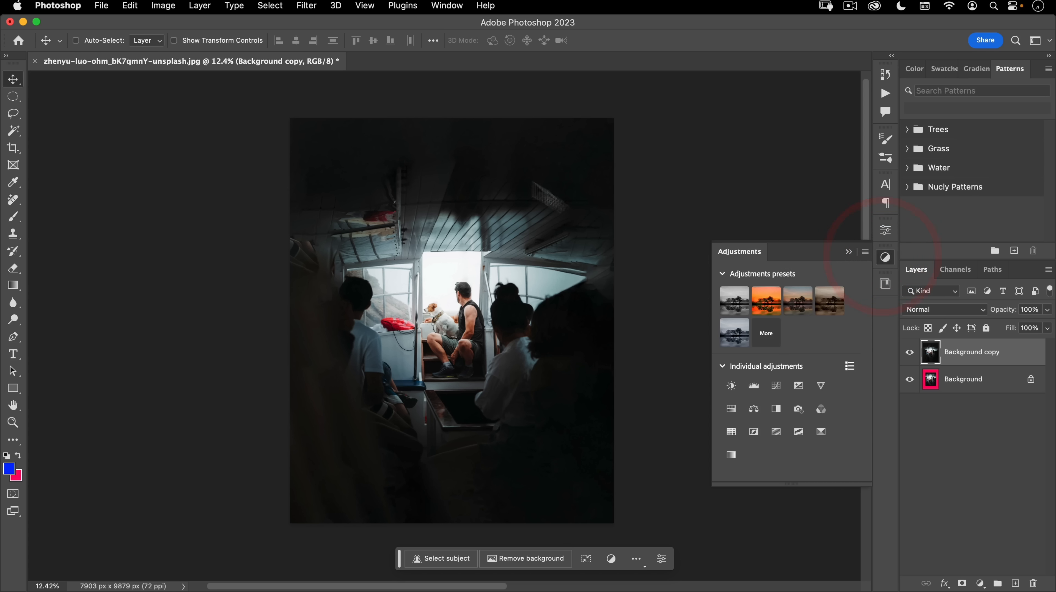
pyautogui.click(448, 6)
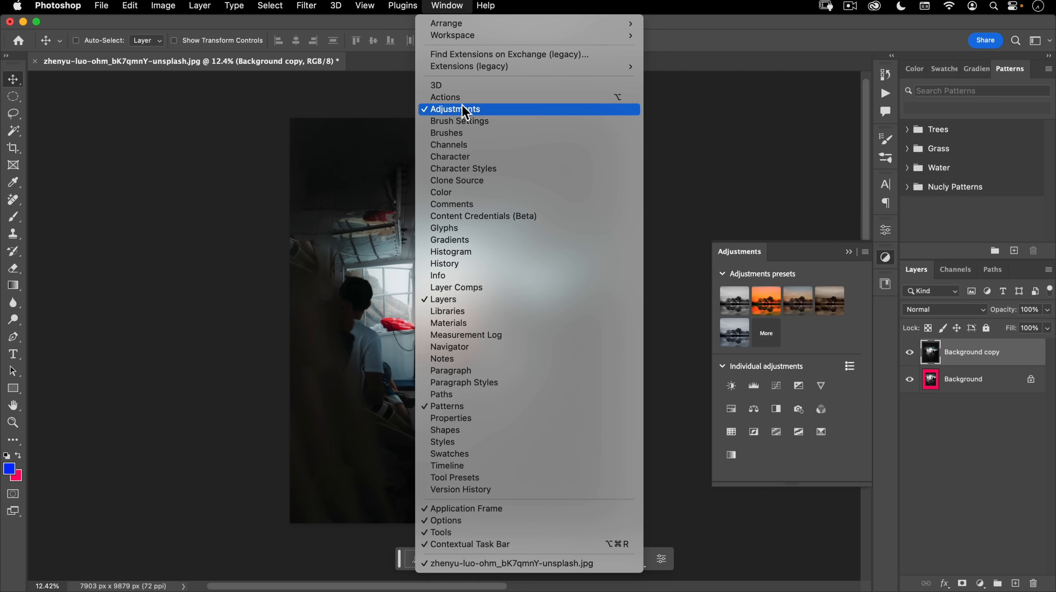
pyautogui.click(857, 276)
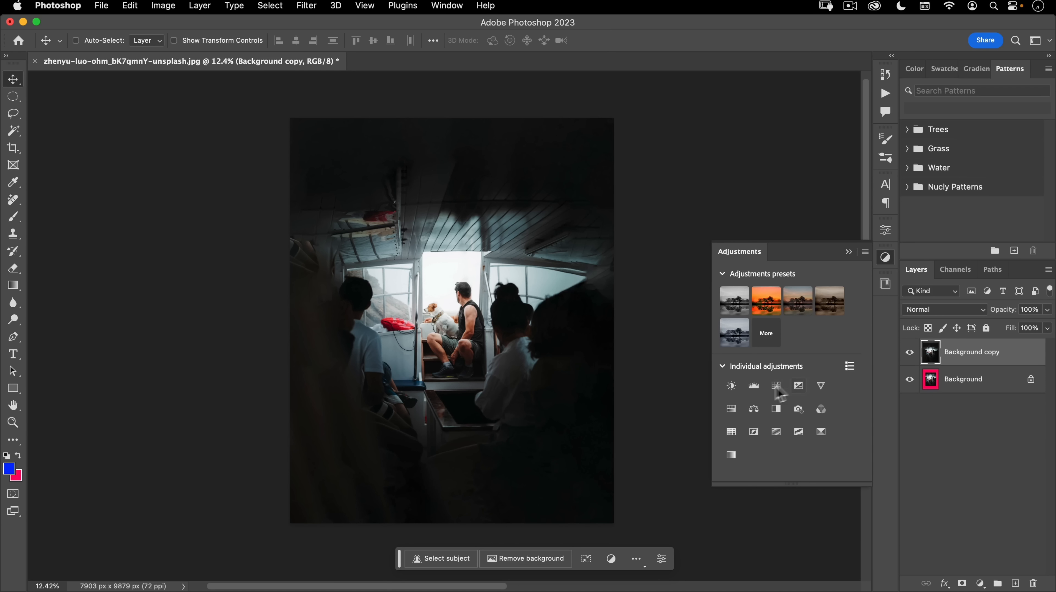
pyautogui.click(767, 336)
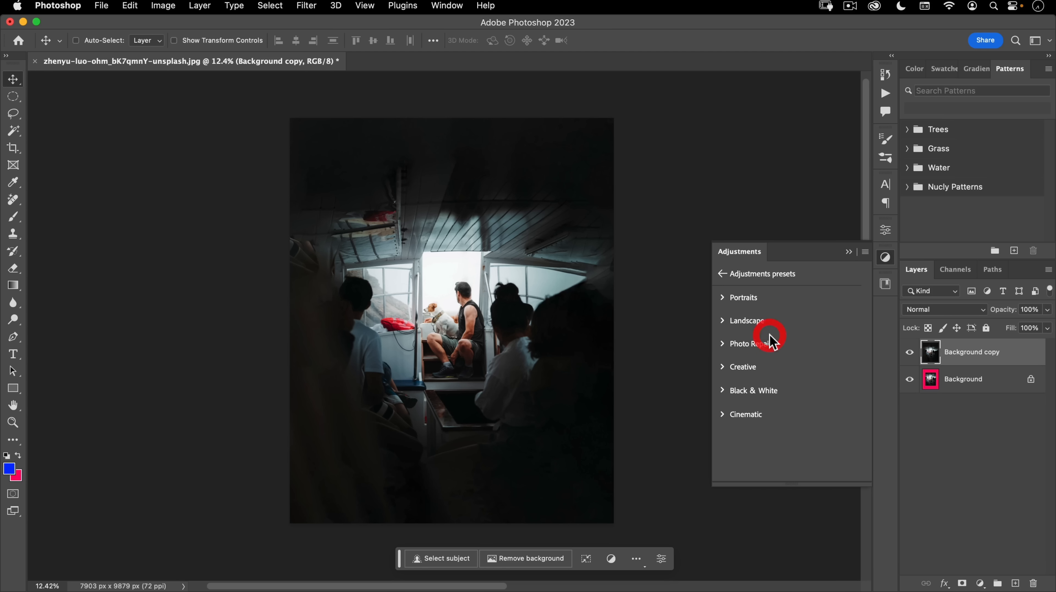
# Step: Expand the Portraits, Landscape and Photo Repair preset categories and preview their looks on the photo
pyautogui.click(724, 296)
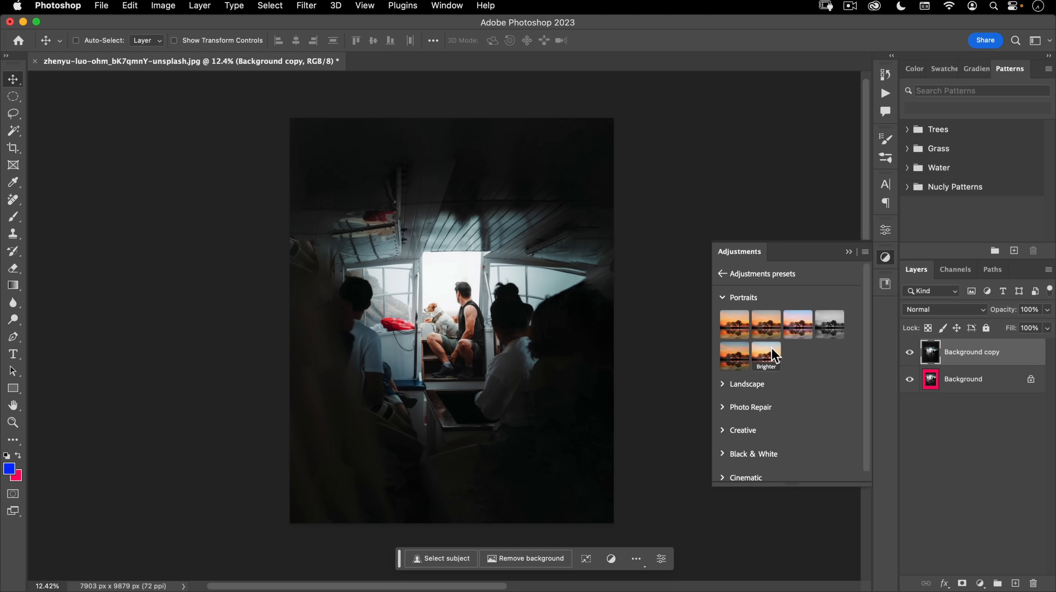
pyautogui.click(722, 384)
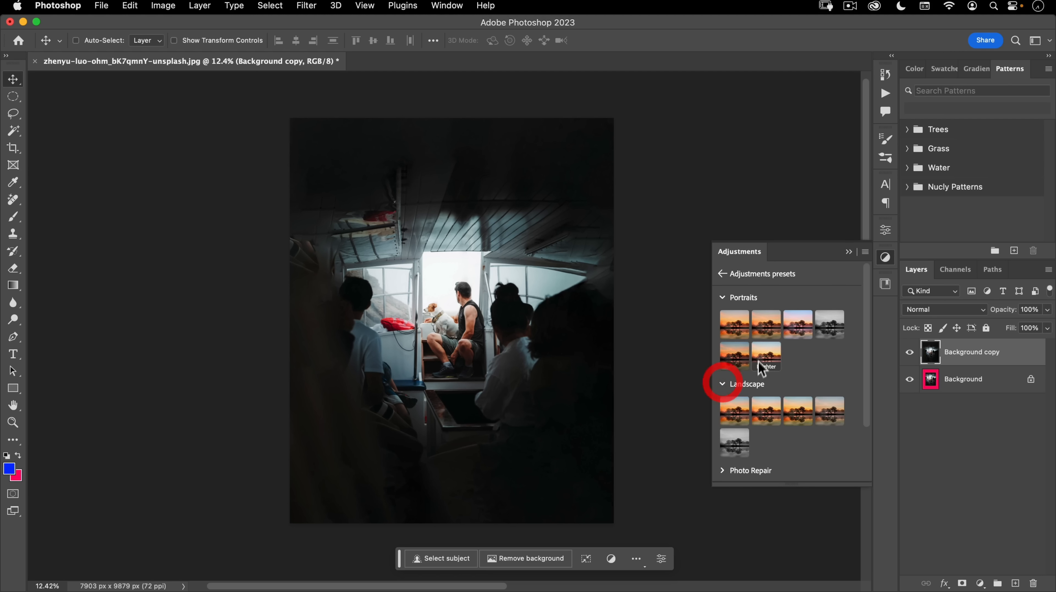
pyautogui.scroll(-3, 753, 355)
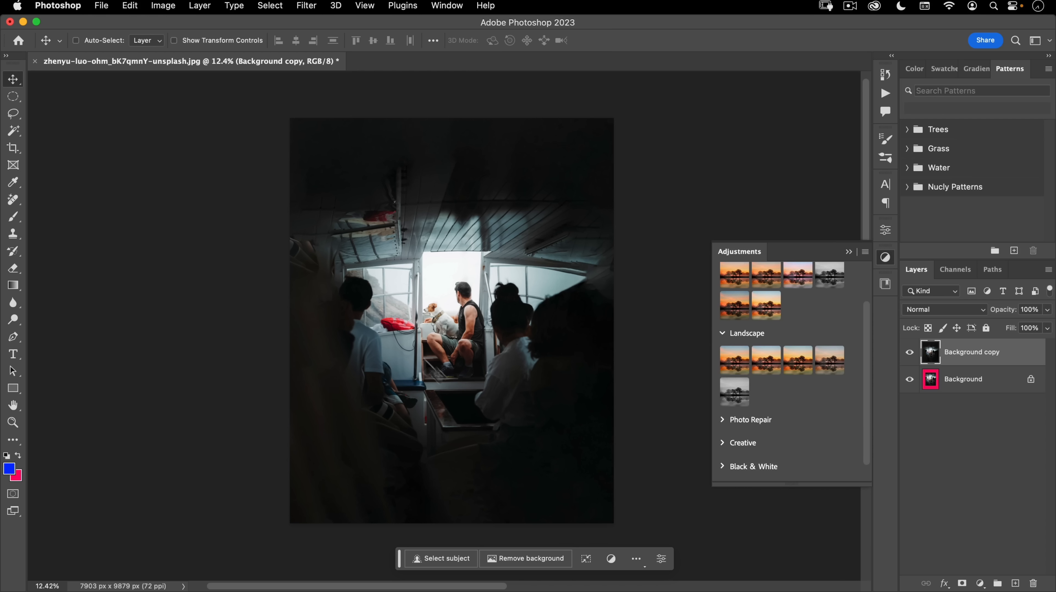
pyautogui.click(724, 420)
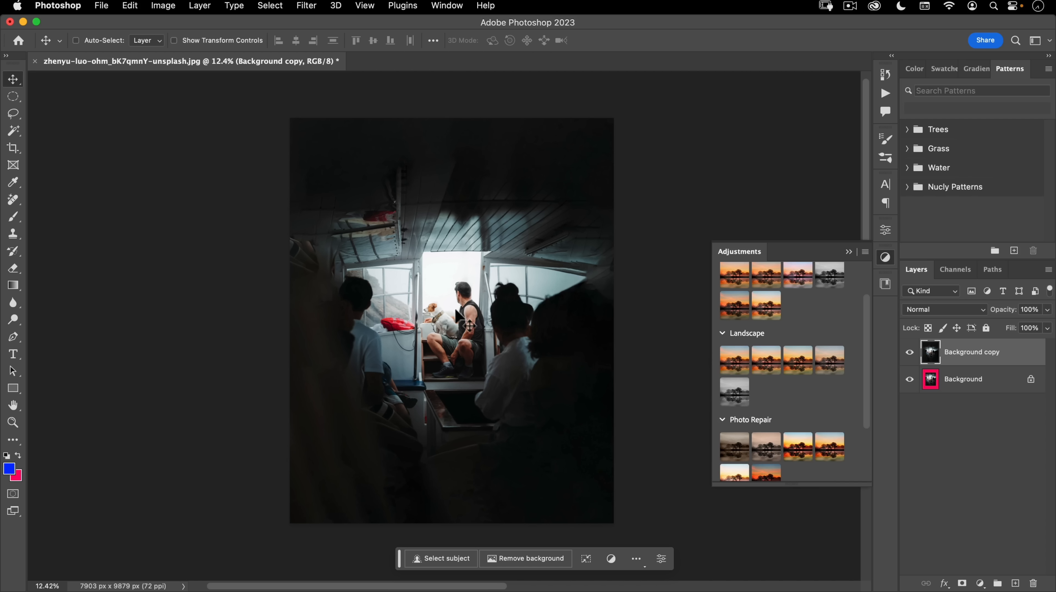
pyautogui.scroll(-2, 777, 387)
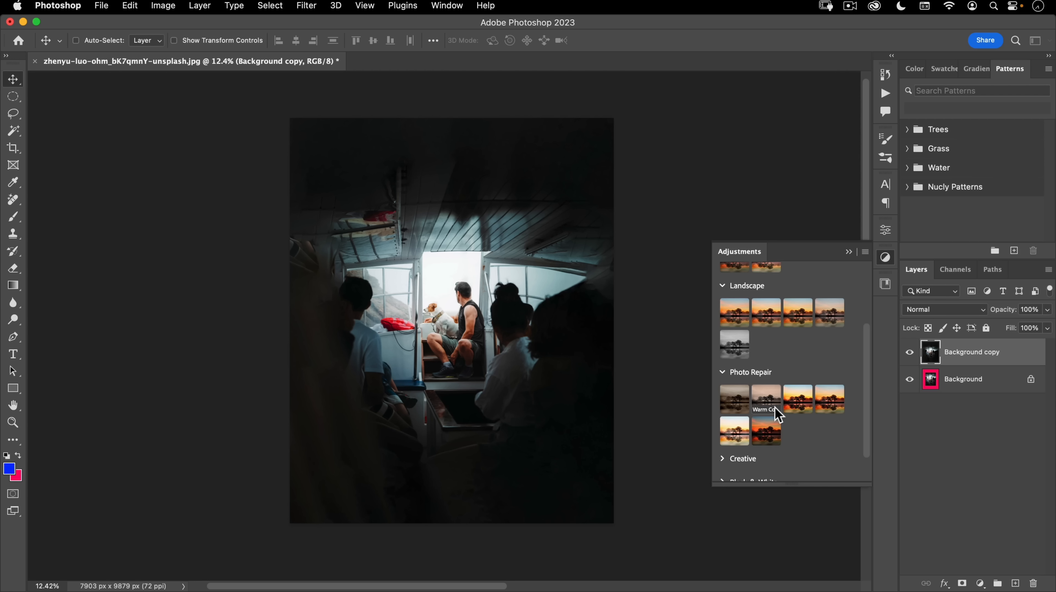
pyautogui.scroll(-2, 775, 398)
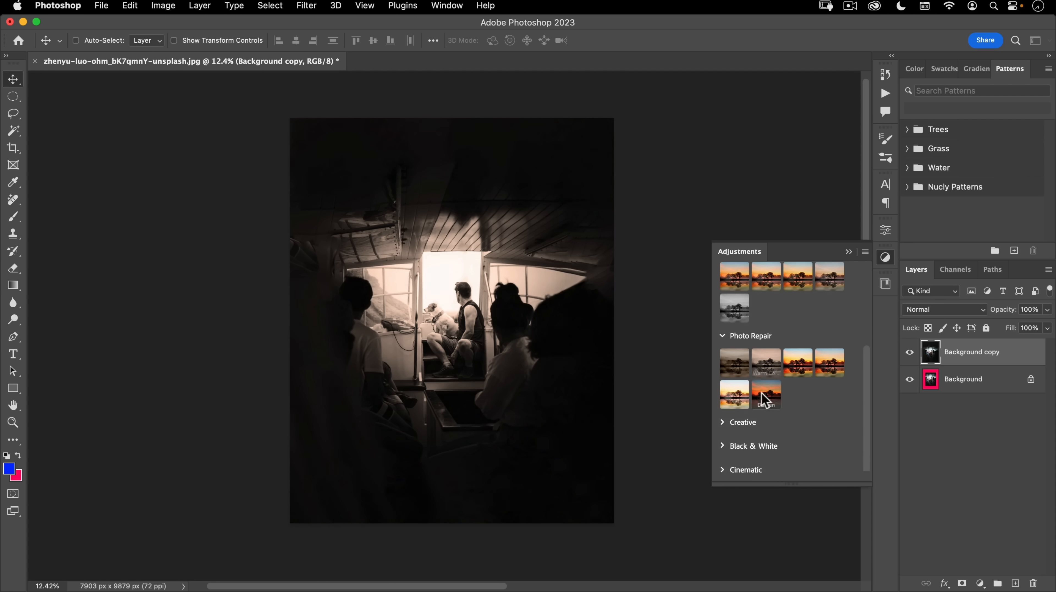
# Step: Expand the Creative, Black & White and Cinematic preset categories and preview their looks on the photo
pyautogui.click(724, 421)
pyautogui.scroll(-3, 746, 398)
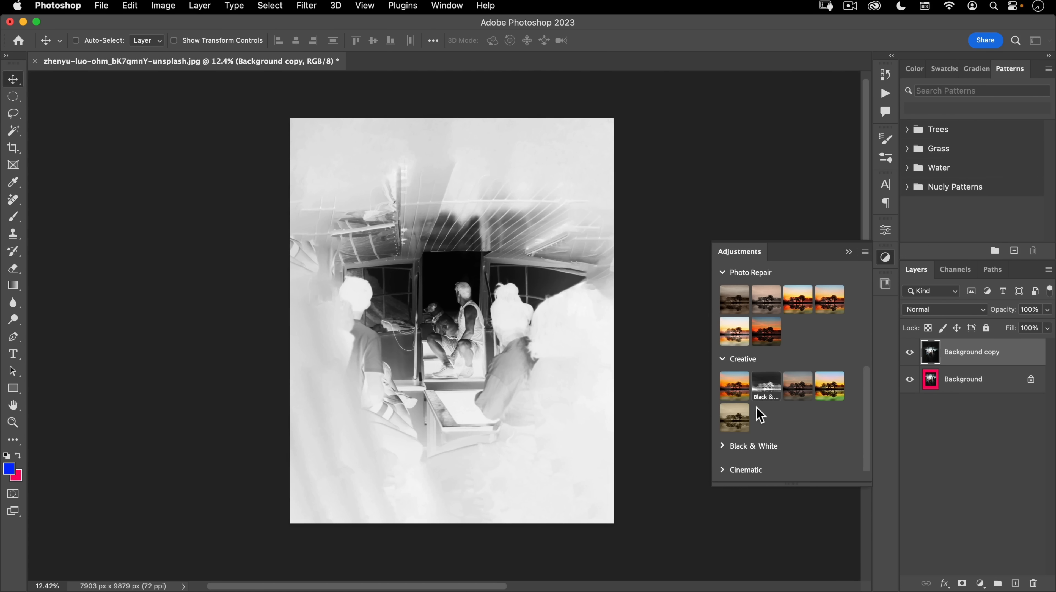
pyautogui.click(728, 450)
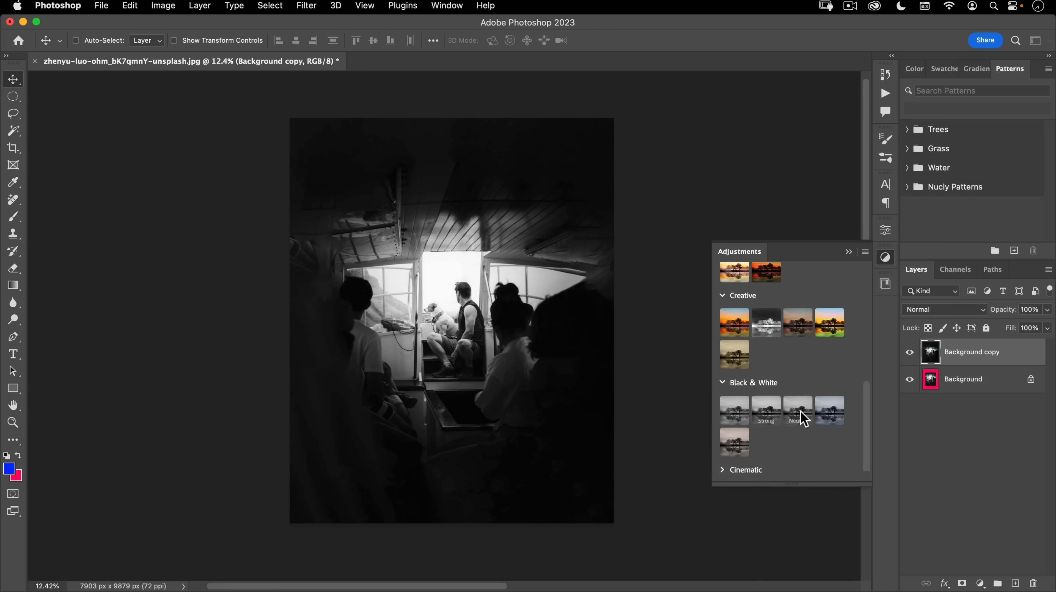
pyautogui.click(725, 471)
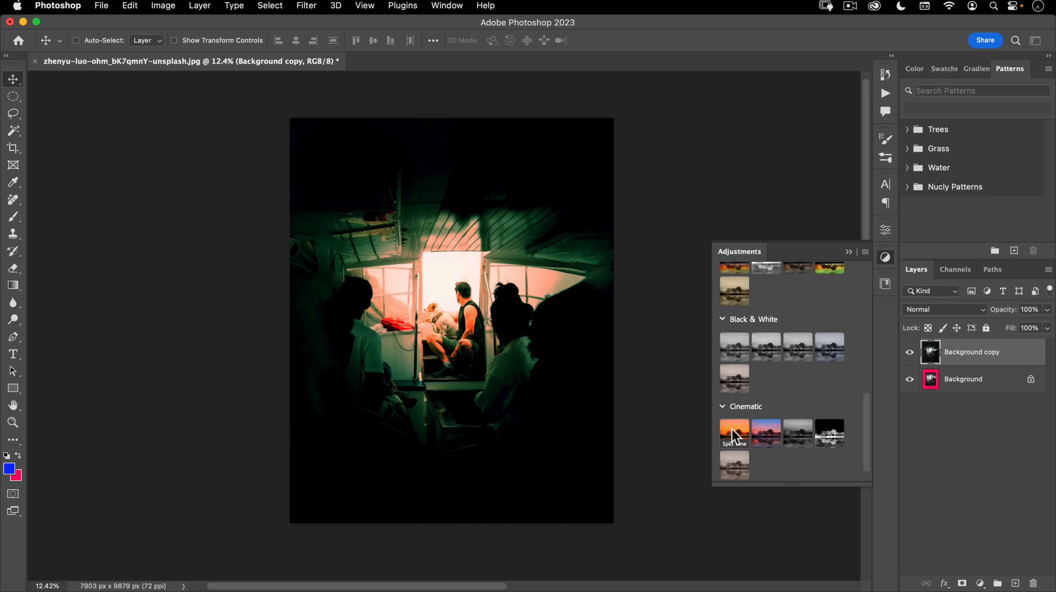
# Step: Apply the Cinematic Split Tone preset and check its Color Balance and Brightness/Contrast adjustment layers
pyautogui.click(735, 437)
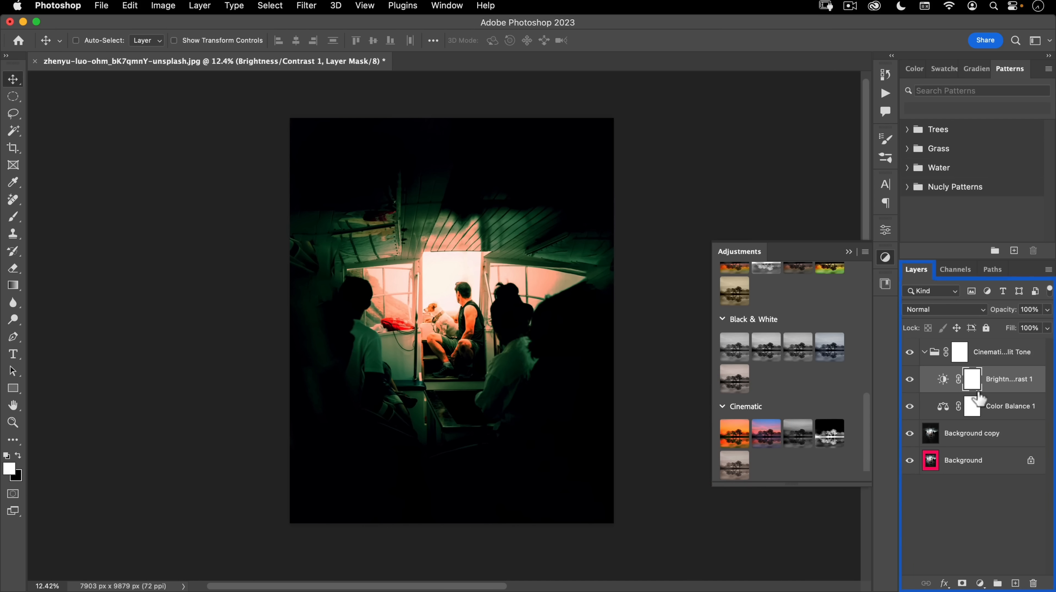
pyautogui.click(997, 407)
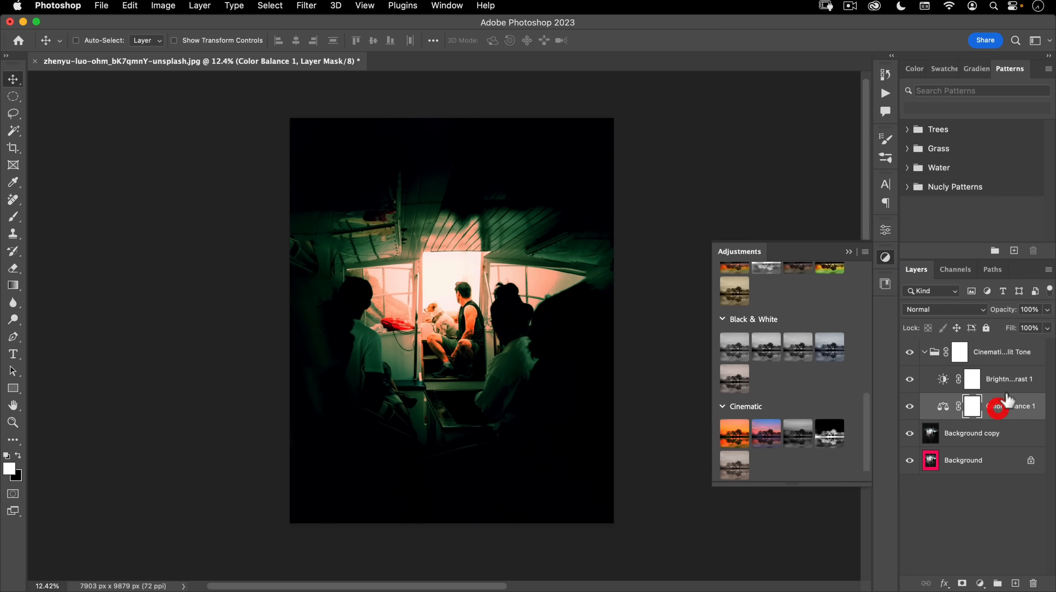
pyautogui.click(1011, 379)
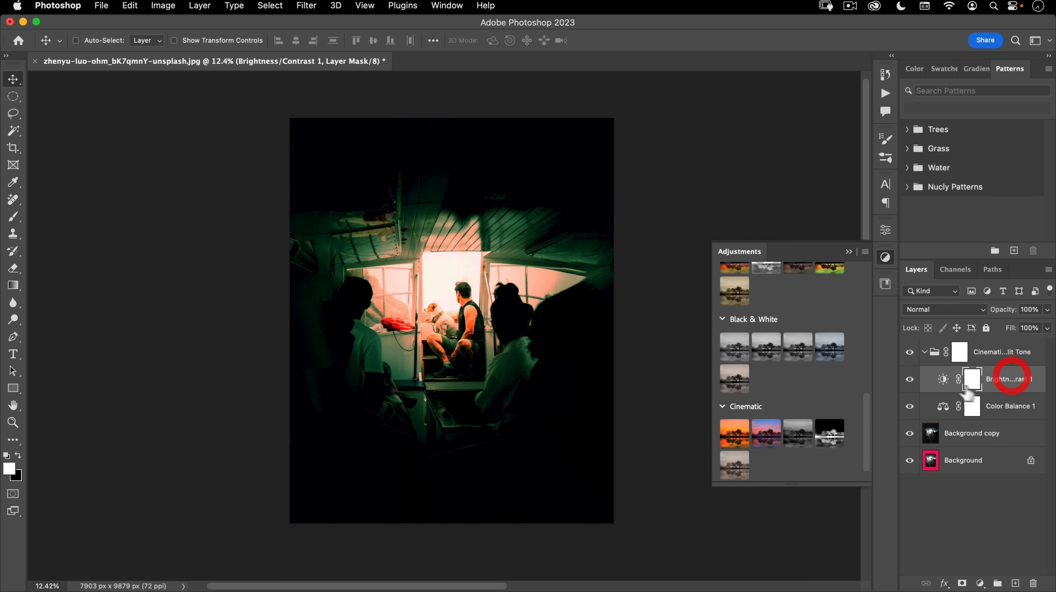
pyautogui.click(947, 407)
pyautogui.click(949, 379)
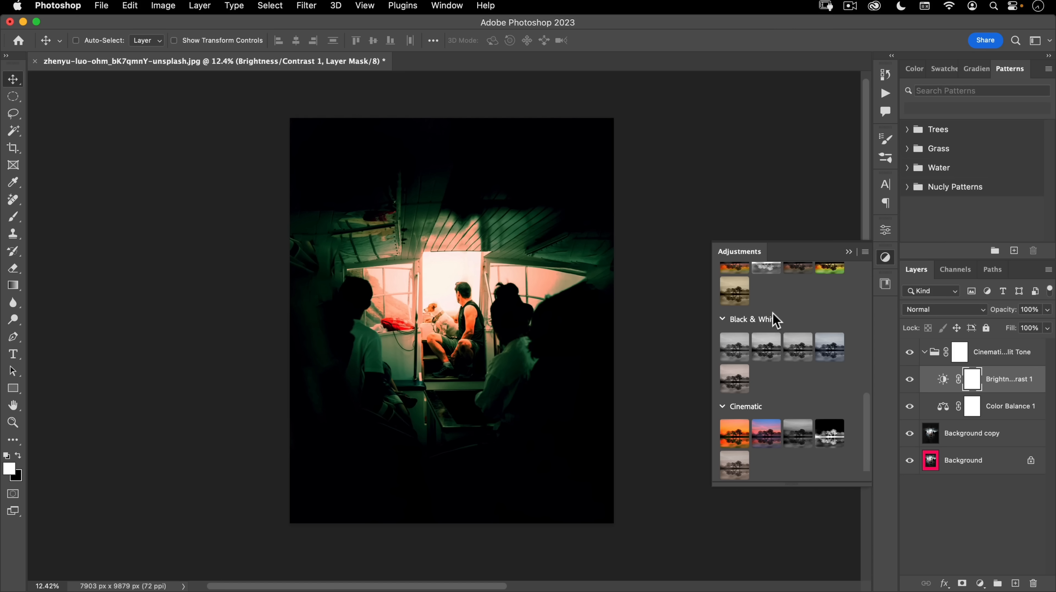
# Step: Preview further presets, delete the Cinematic Split Tone layer group, and collapse the Adjustments panel
pyautogui.scroll(3, 773, 312)
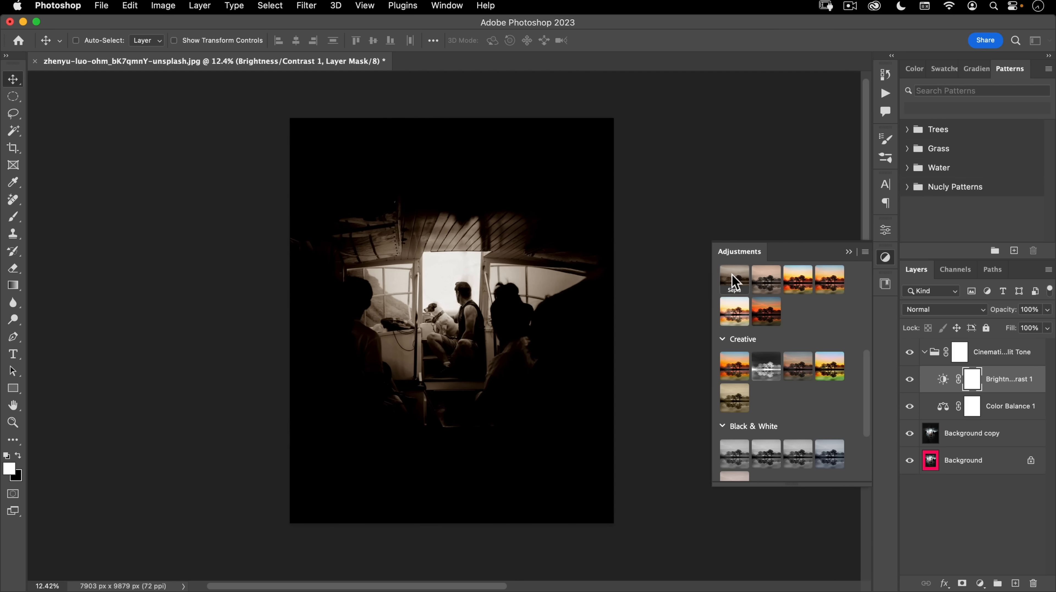
pyautogui.scroll(5, 738, 298)
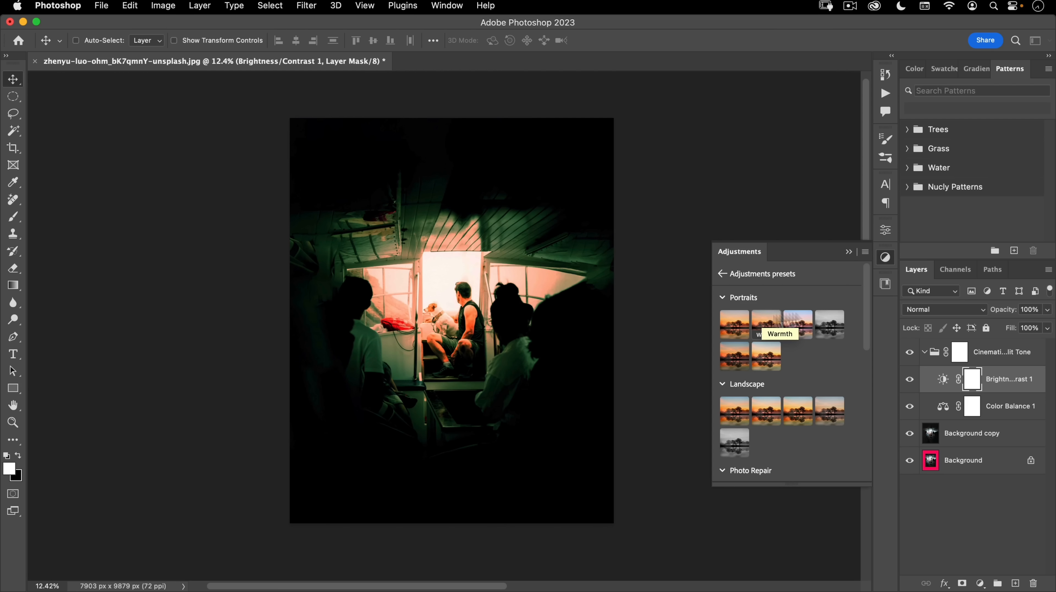
pyautogui.moveTo(1006, 352); pyautogui.dragTo(1033, 583)
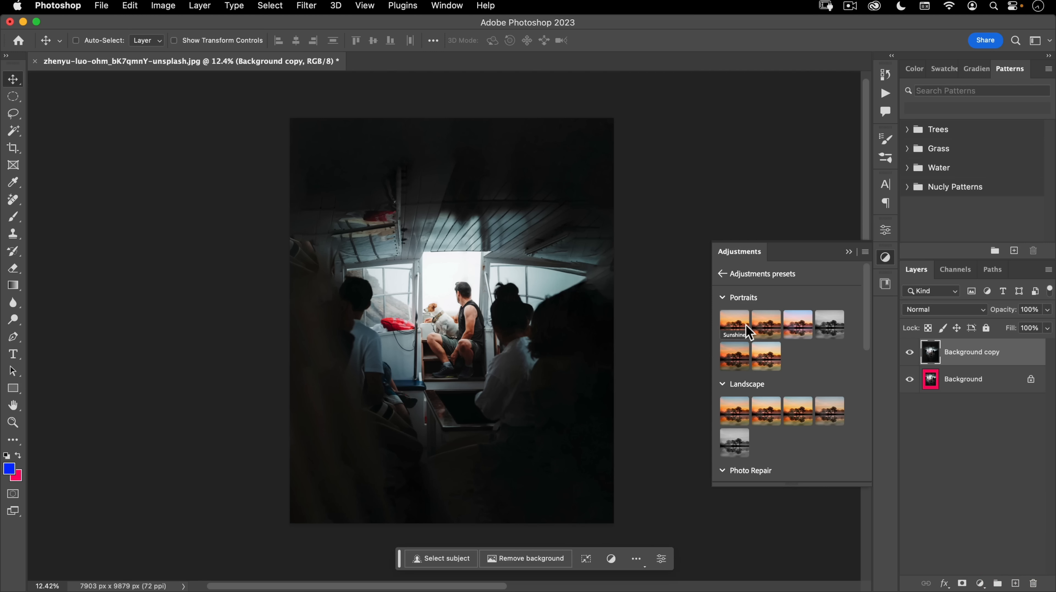
pyautogui.click(885, 256)
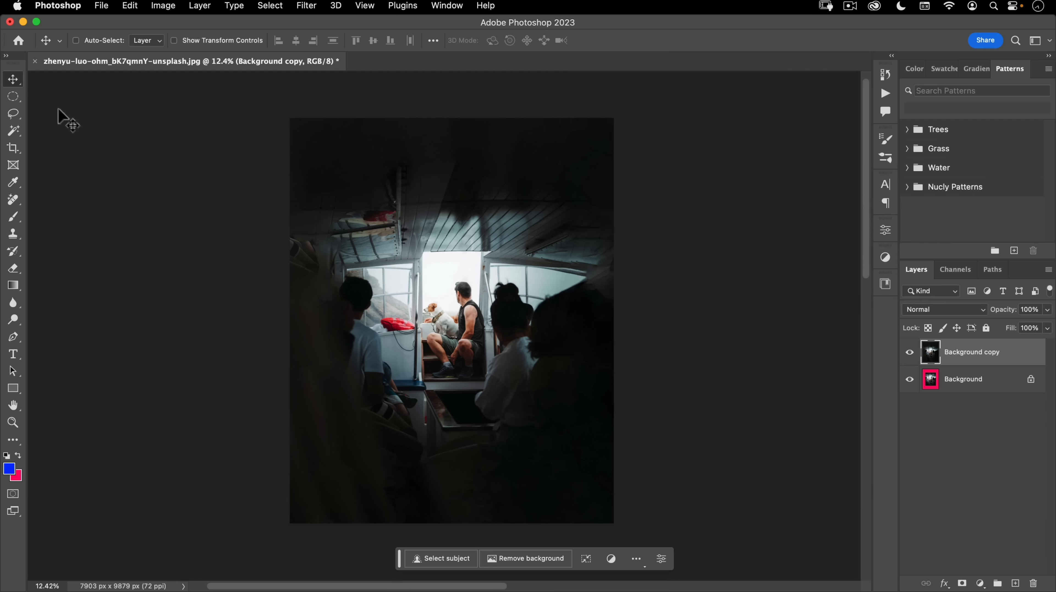
# Step: Close the current photo without saving and open gradients-roy.dng through Camera Raw with its existing settings
pyautogui.click(34, 61)
pyautogui.click(523, 262)
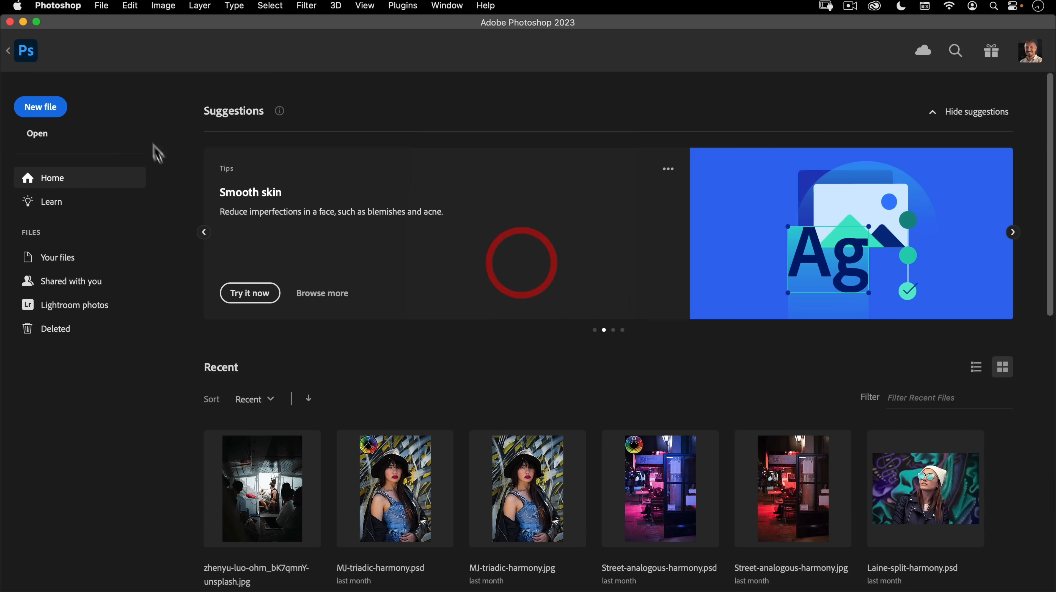
pyautogui.click(101, 6)
pyautogui.click(107, 35)
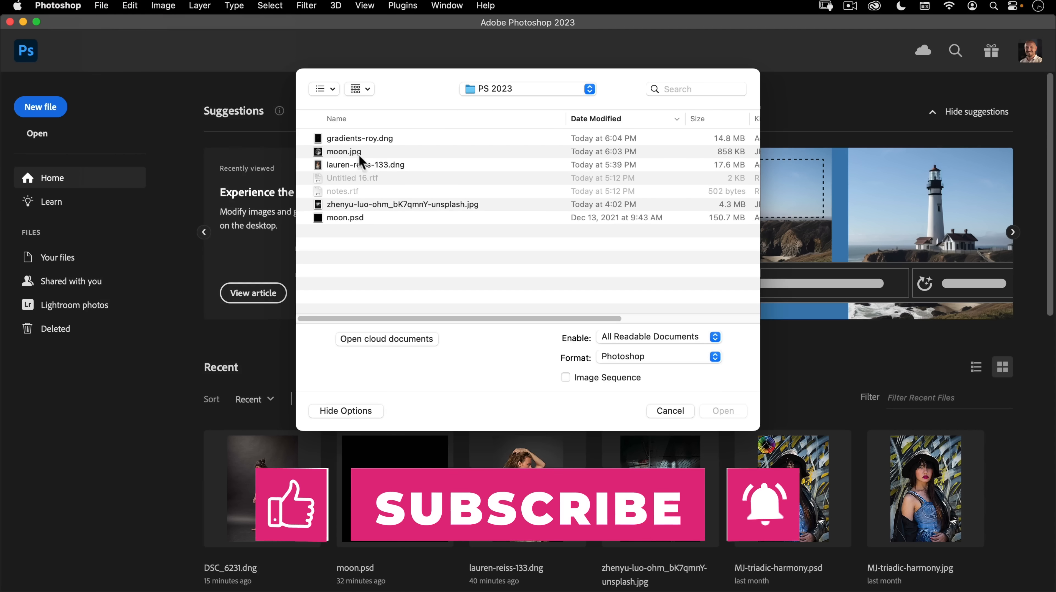
pyautogui.click(366, 139)
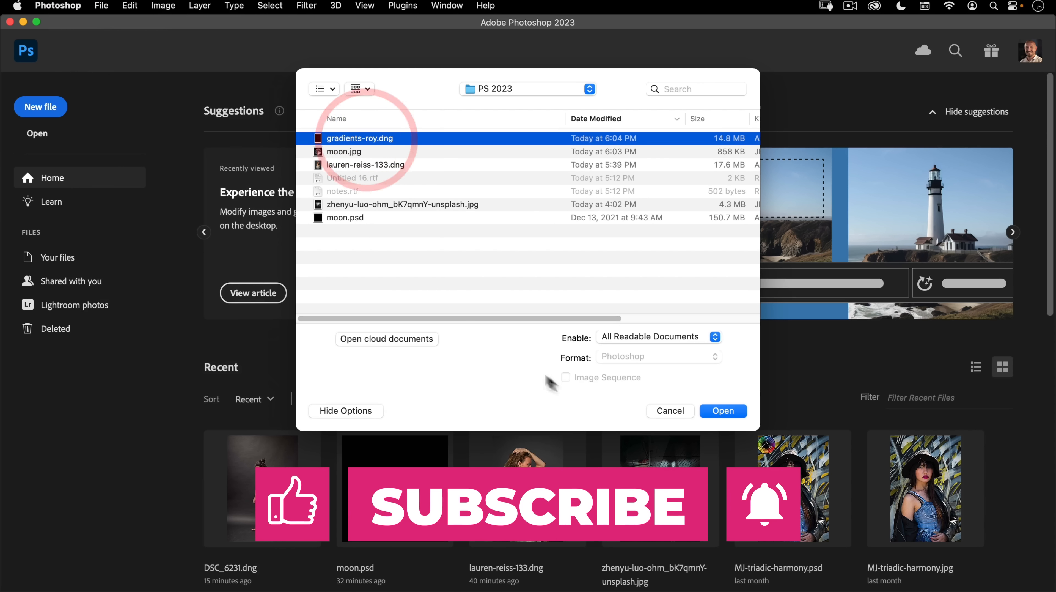
pyautogui.click(714, 412)
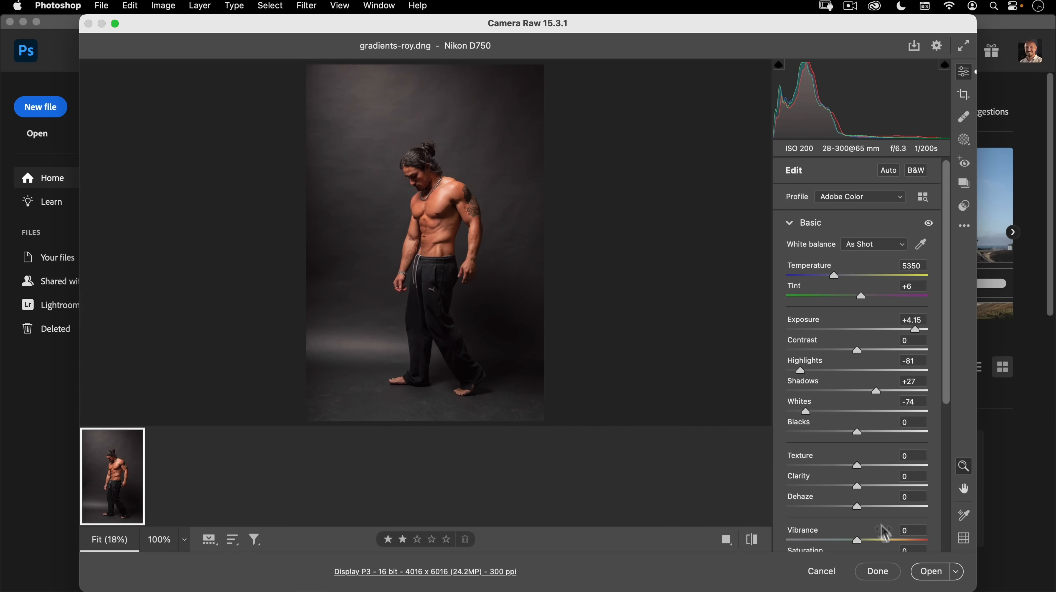
pyautogui.click(930, 571)
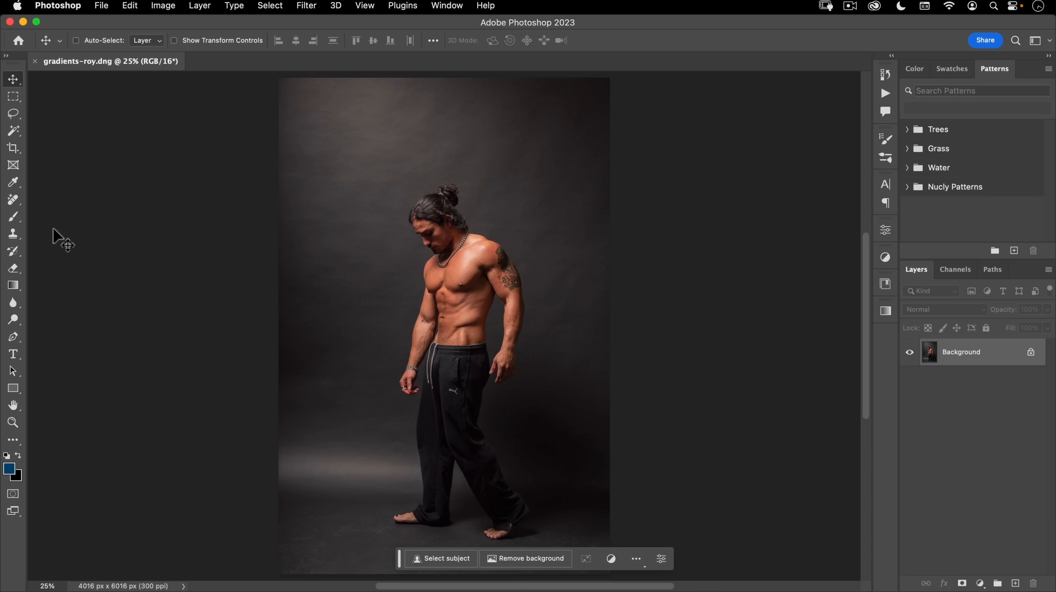
# Step: Crop the photo to a 4:5 ratio, about 3105 x 3881 px, framing the man from above the head to the lower trousers
pyautogui.press('c')
pyautogui.click(85, 51)
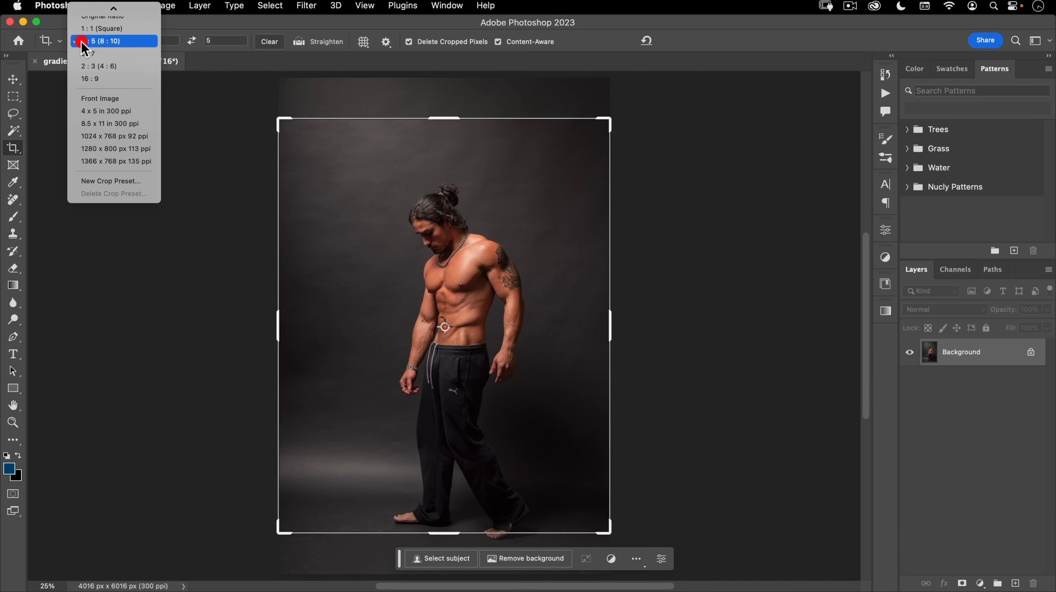
pyautogui.click(117, 40)
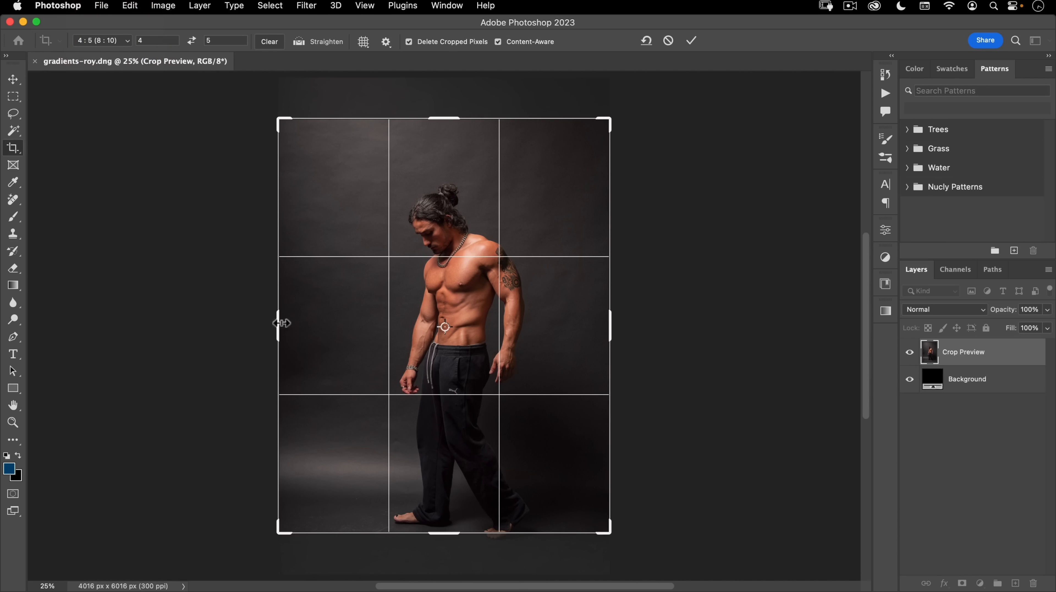
pyautogui.moveTo(278, 318); pyautogui.dragTo(302, 317)
pyautogui.moveTo(586, 333); pyautogui.dragTo(573, 328)
pyautogui.moveTo(446, 304); pyautogui.dragTo(450, 320)
pyautogui.click(691, 40)
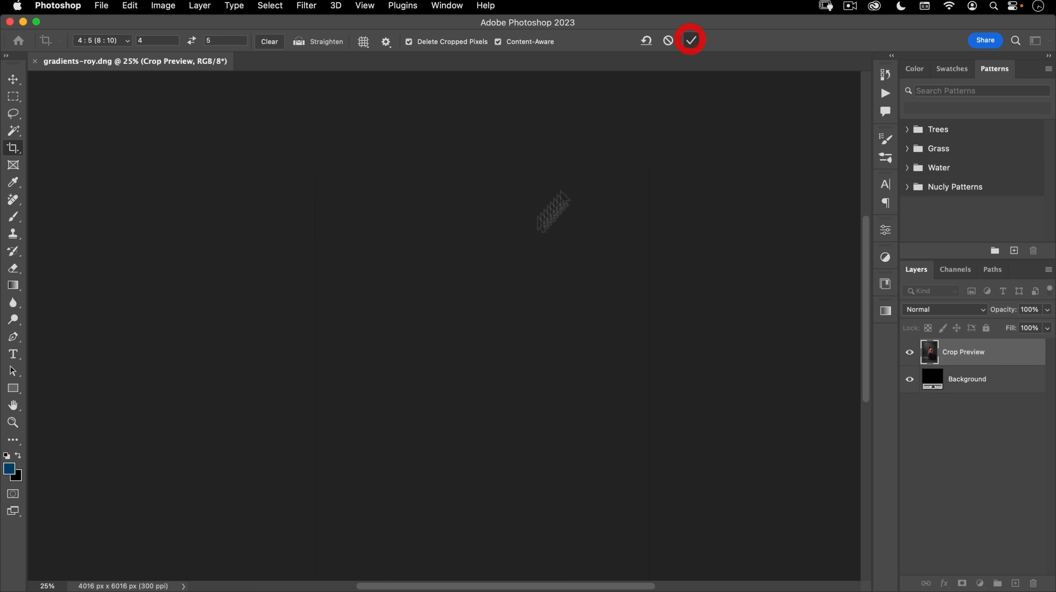
# Step: Select the man with Select Subject and open the selection in Select and Mask
pyautogui.press('super+space')
pyautogui.moveTo(452, 389); pyautogui.dragTo(472, 353)
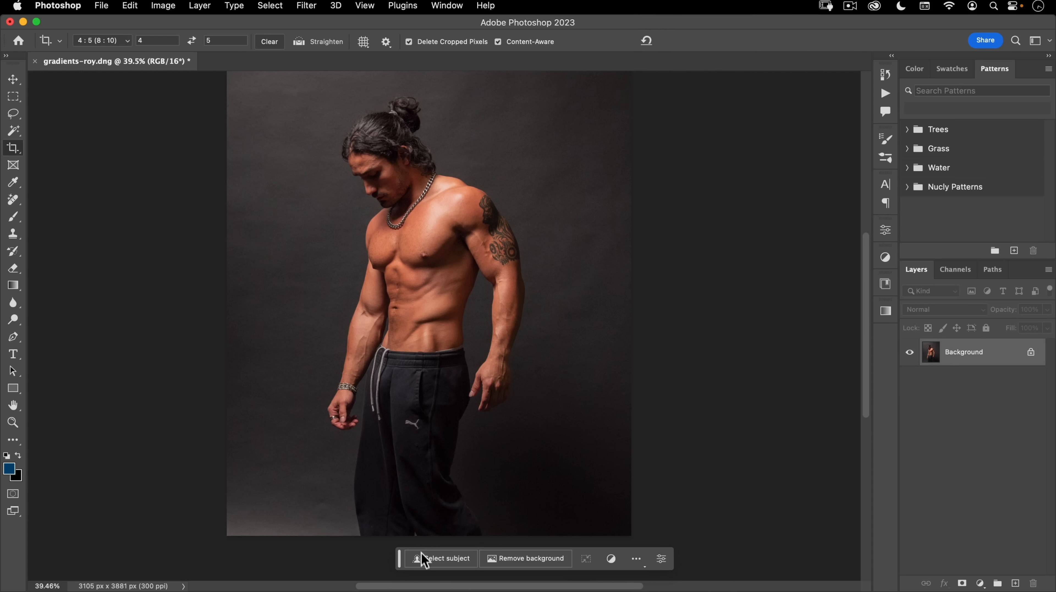
pyautogui.click(444, 559)
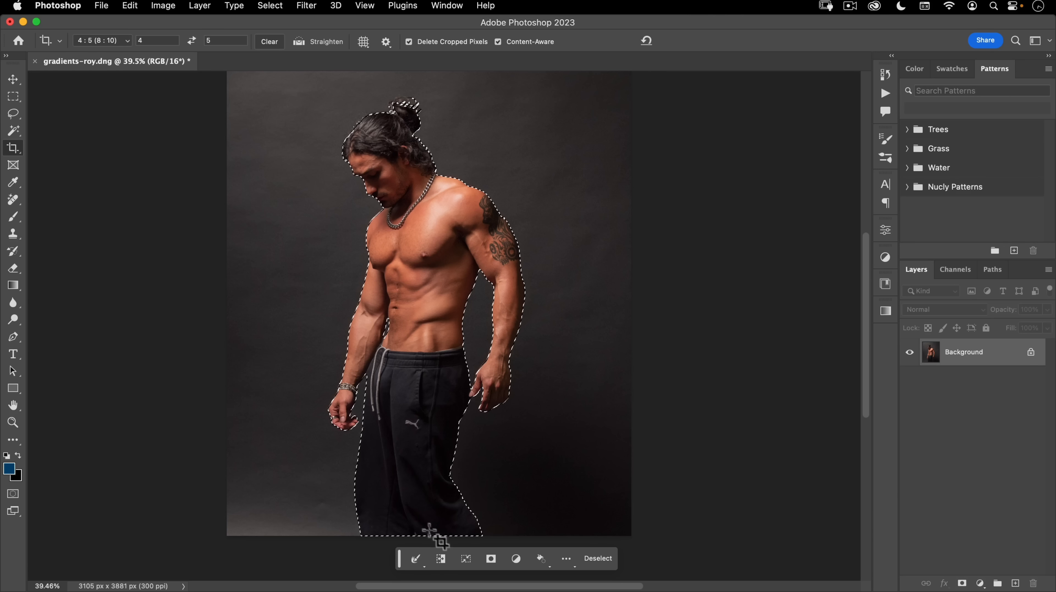
pyautogui.click(416, 559)
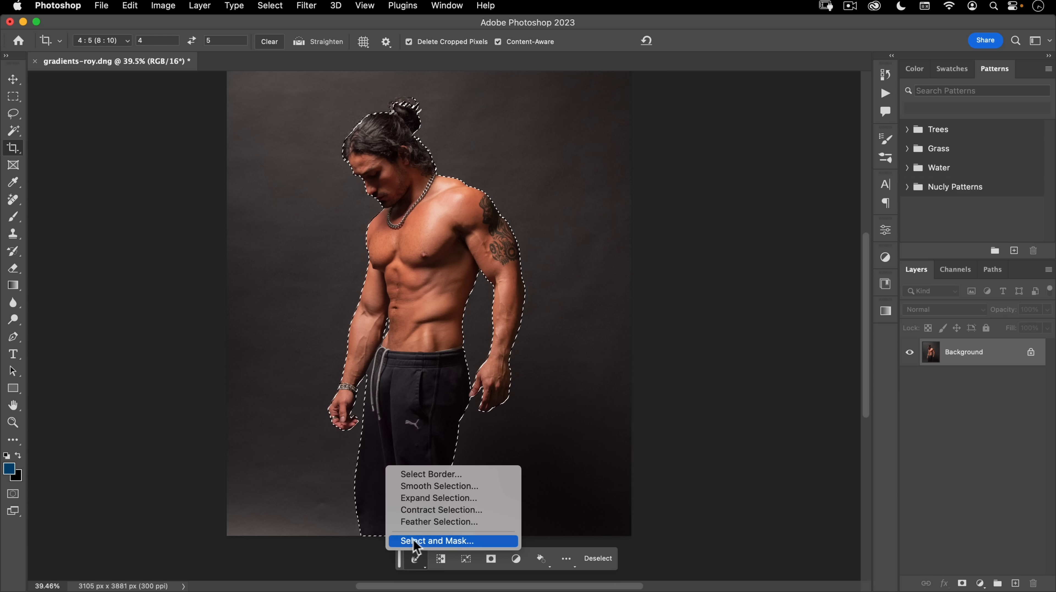
pyautogui.click(450, 541)
# Step: Brush the selection edge around the nose to add missing areas, try subtracting under the chin, and undo that stroke
pyautogui.moveTo(380, 229); pyautogui.dragTo(503, 130)
pyautogui.moveTo(413, 212); pyautogui.dragTo(456, 381)
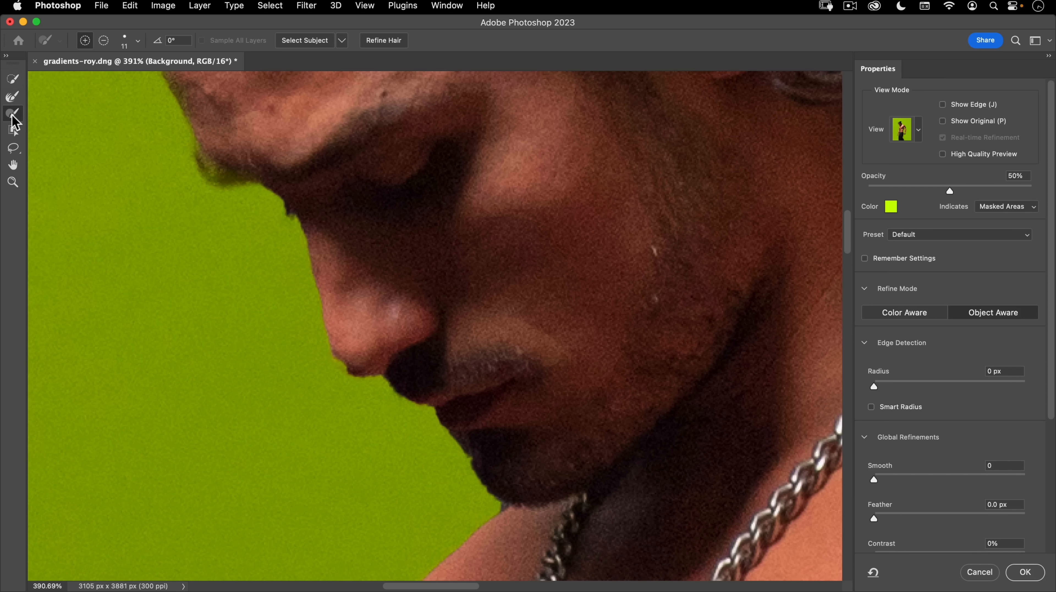
pyautogui.click(355, 363)
pyautogui.click(349, 363)
pyautogui.click(359, 368)
pyautogui.click(381, 363)
pyautogui.moveTo(477, 405); pyautogui.dragTo(480, 299)
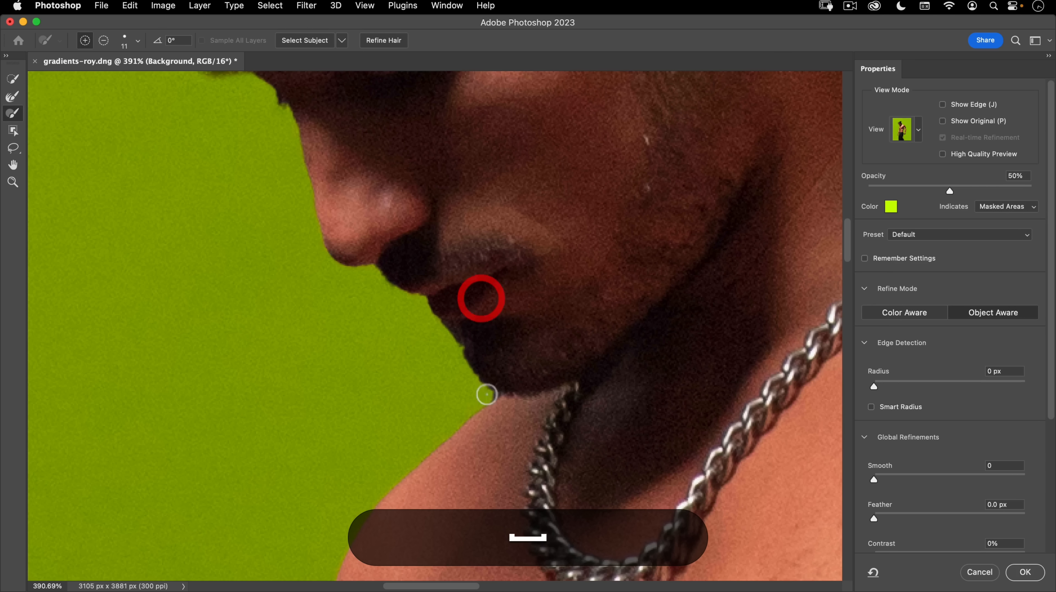
pyautogui.moveTo(490, 406); pyautogui.dragTo(483, 401)
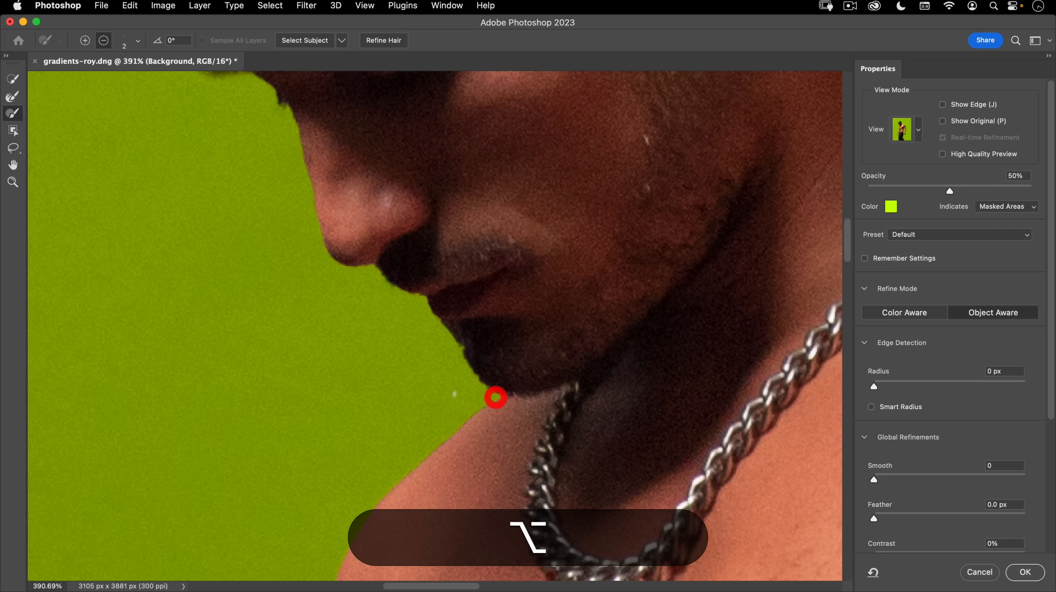
pyautogui.press('super+z')
# Step: Brush the missing eyebrow edge into the selection, inspect the hair outline, and accept the Select and Mask refinement
pyautogui.moveTo(463, 353)
pyautogui.mouseDown()
pyautogui.moveTo(457, 341)
pyautogui.moveTo(516, 318)
pyautogui.moveTo(550, 435)
pyautogui.mouseUp()
pyautogui.press('space')
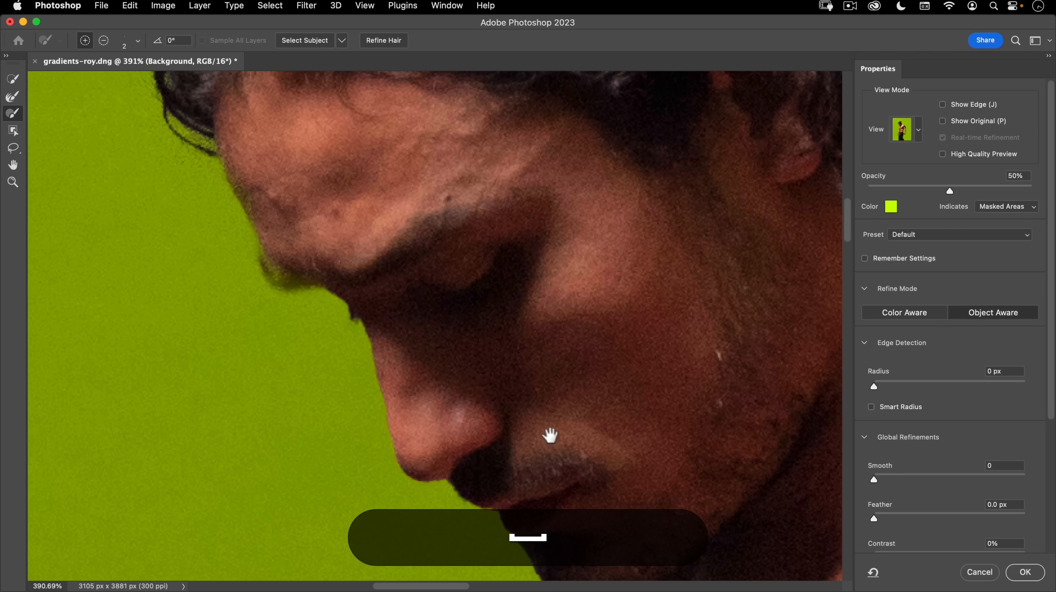
pyautogui.moveTo(285, 264)
pyautogui.mouseDown()
pyautogui.moveTo(307, 264)
pyautogui.moveTo(302, 254)
pyautogui.moveTo(302, 272)
pyautogui.moveTo(331, 278)
pyautogui.mouseUp()
pyautogui.press('super+z')
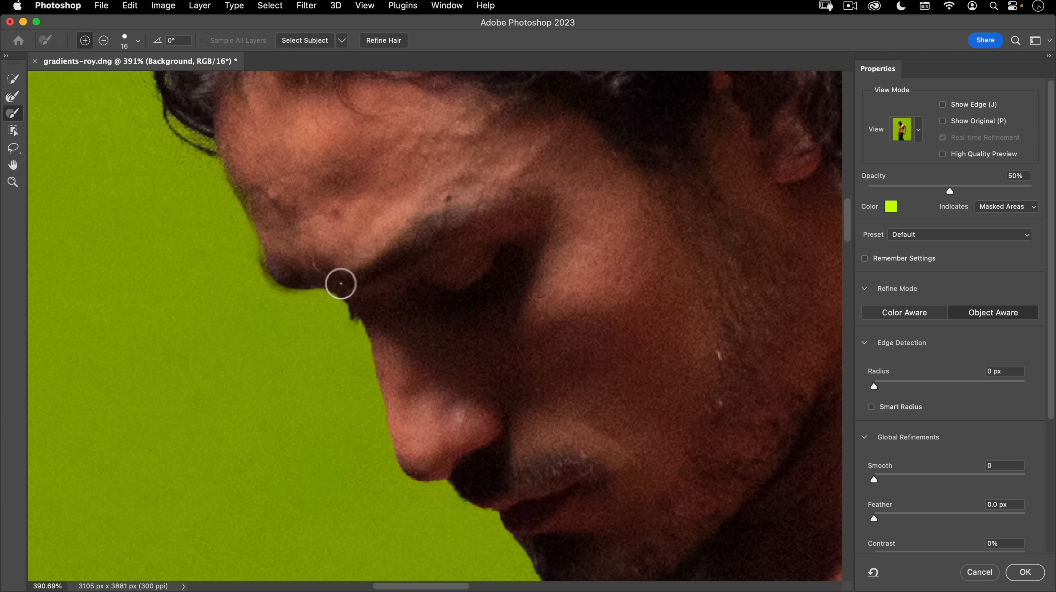
pyautogui.click(389, 298)
pyautogui.press('super+space')
pyautogui.moveTo(307, 212); pyautogui.dragTo(219, 278)
pyautogui.moveTo(507, 384); pyautogui.dragTo(523, 217)
pyautogui.moveTo(481, 274); pyautogui.dragTo(455, 293)
pyautogui.click(1028, 575)
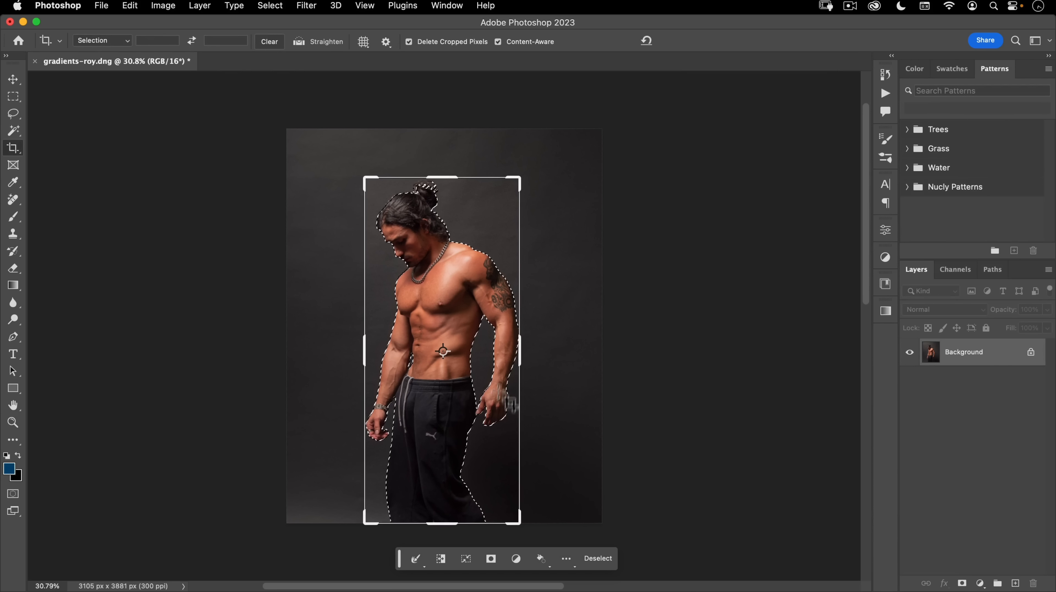
# Step: Mask out the background with the refined selection and add an empty layer beneath the masked man
pyautogui.press('Escape')
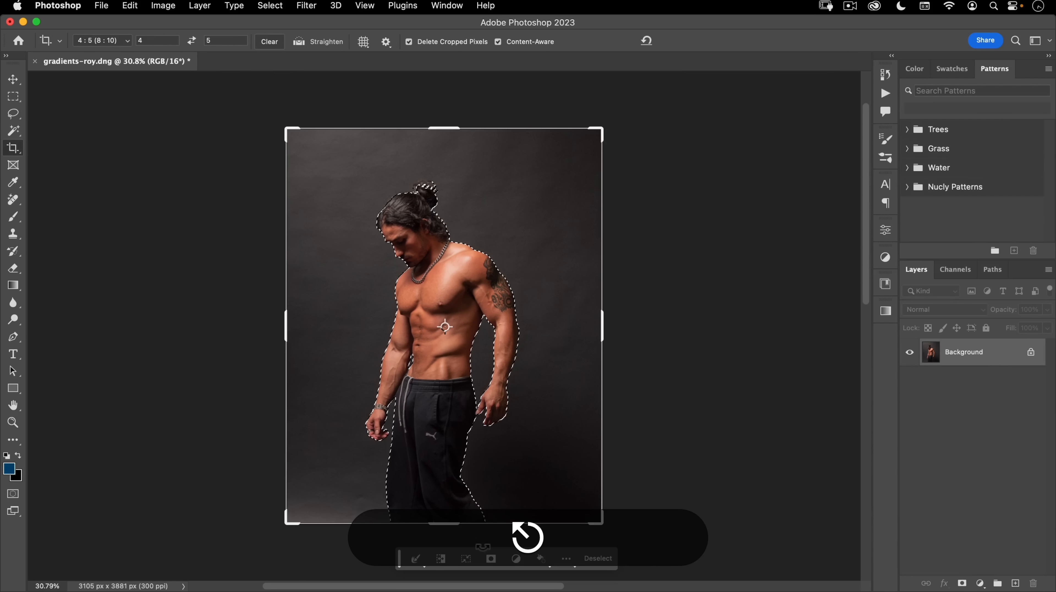
pyautogui.press('v')
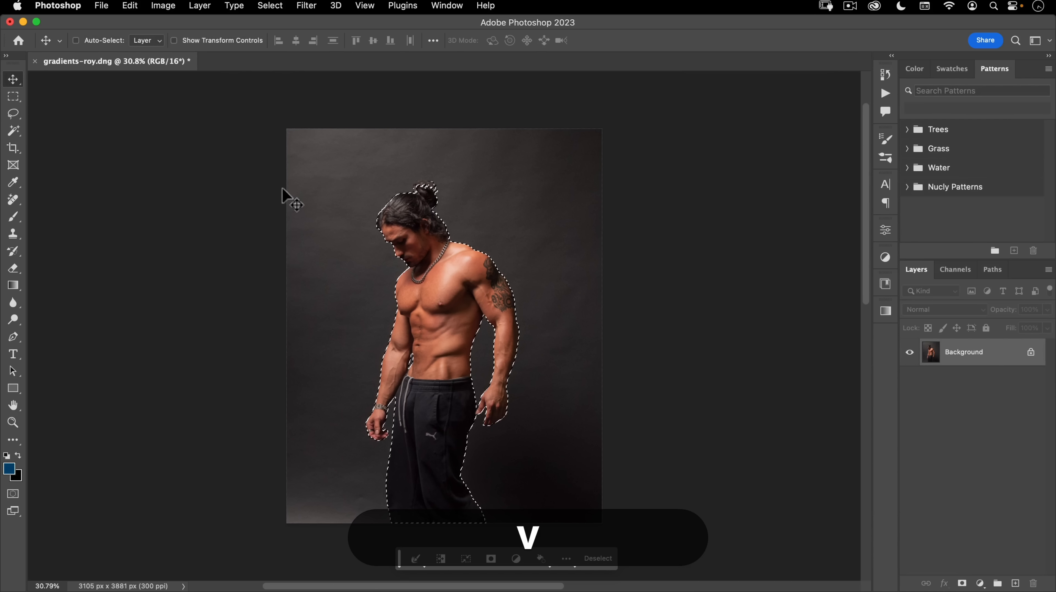
pyautogui.press('space')
pyautogui.moveTo(426, 377); pyautogui.dragTo(438, 275)
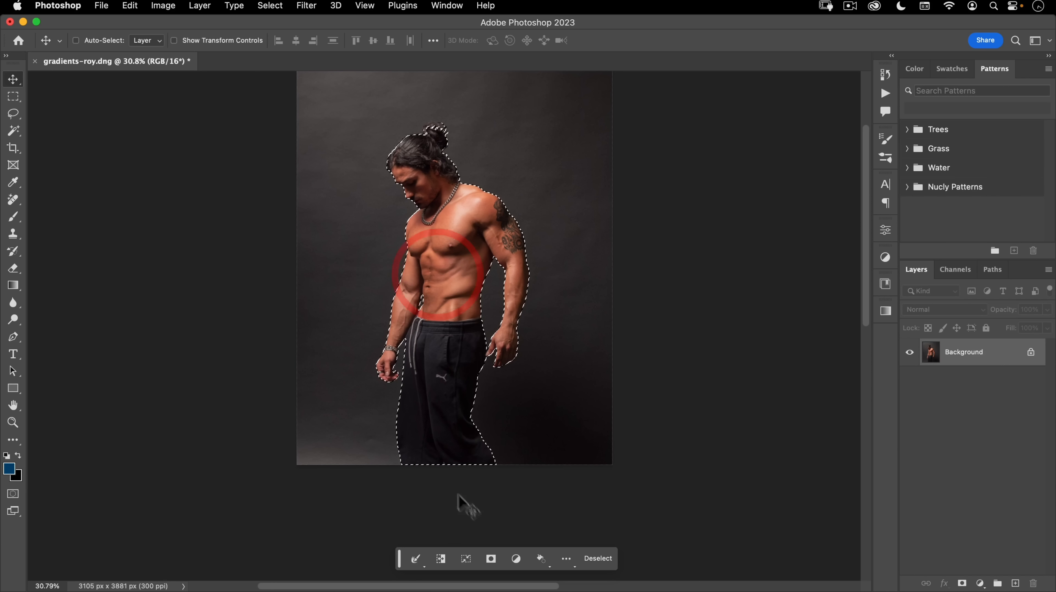
pyautogui.click(492, 559)
pyautogui.press('space')
pyautogui.moveTo(500, 309); pyautogui.dragTo(503, 338)
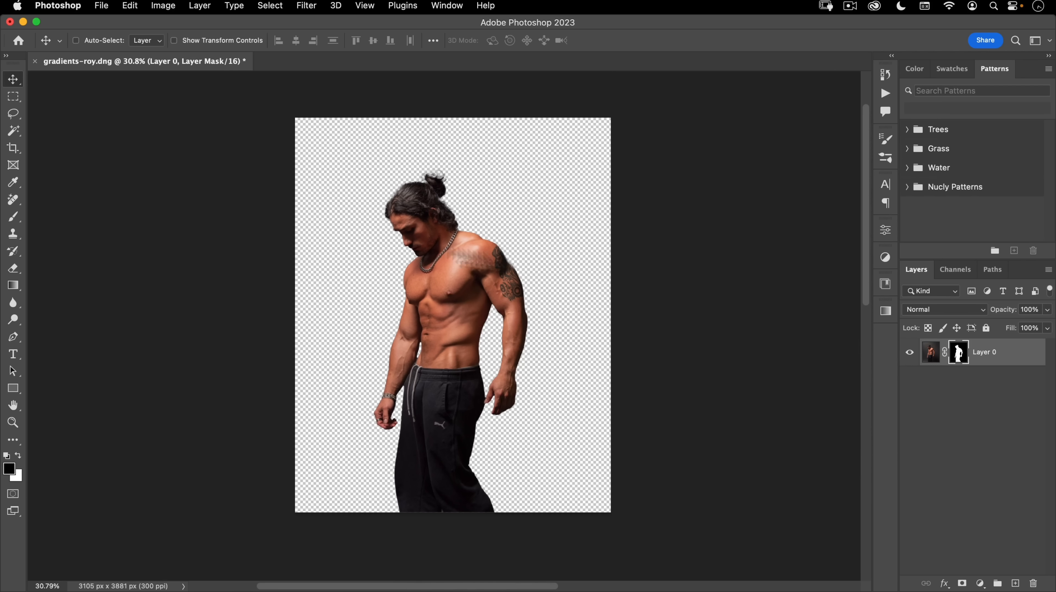
pyautogui.click(1014, 584)
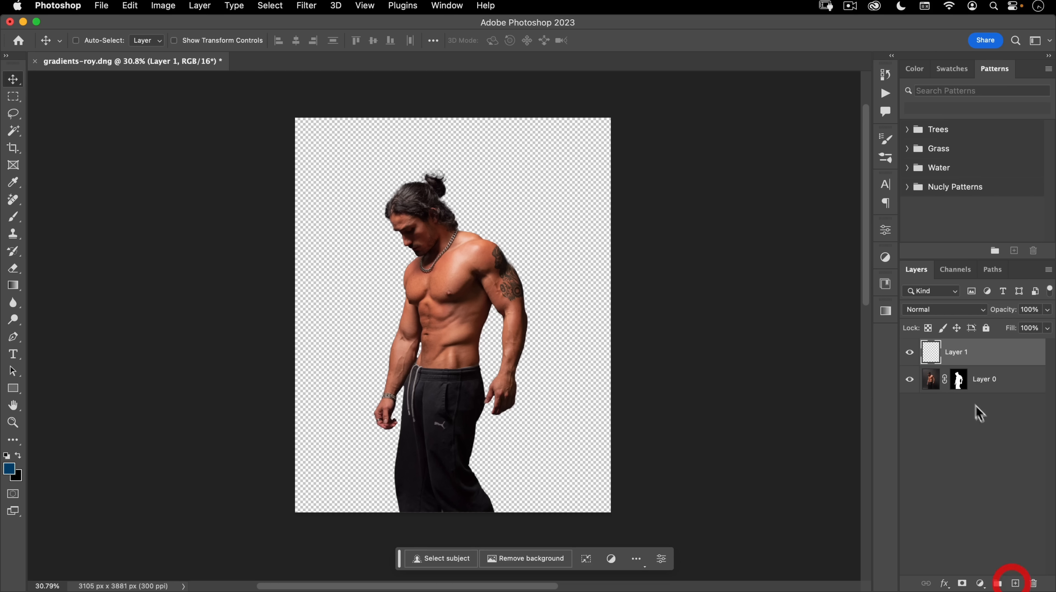
pyautogui.moveTo(966, 356); pyautogui.dragTo(965, 389)
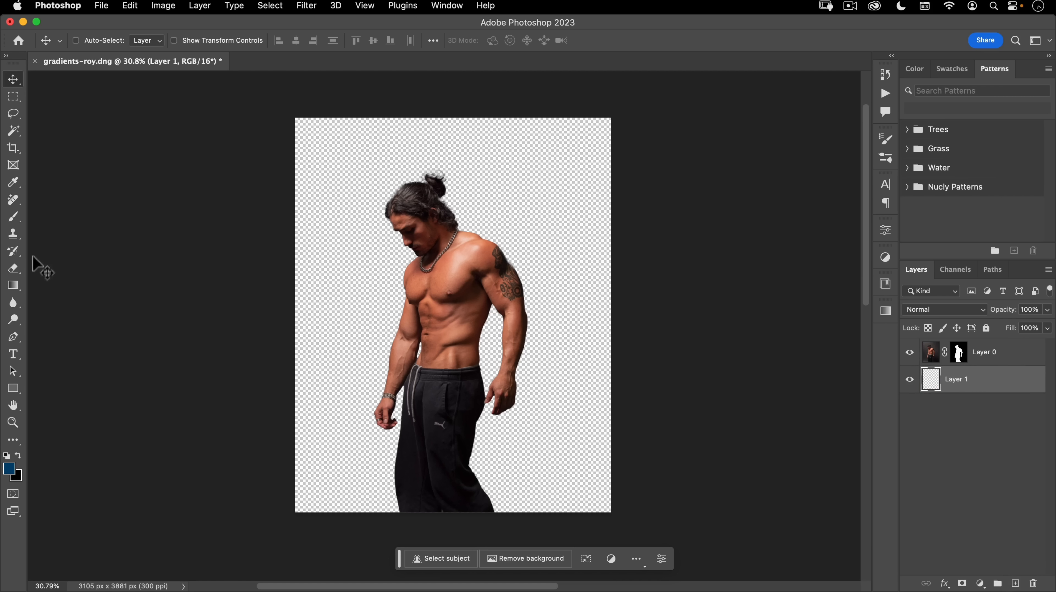
# Step: Activate the Gradient tool, compare its two modes, and set it to Classic gradient
pyautogui.click(14, 285)
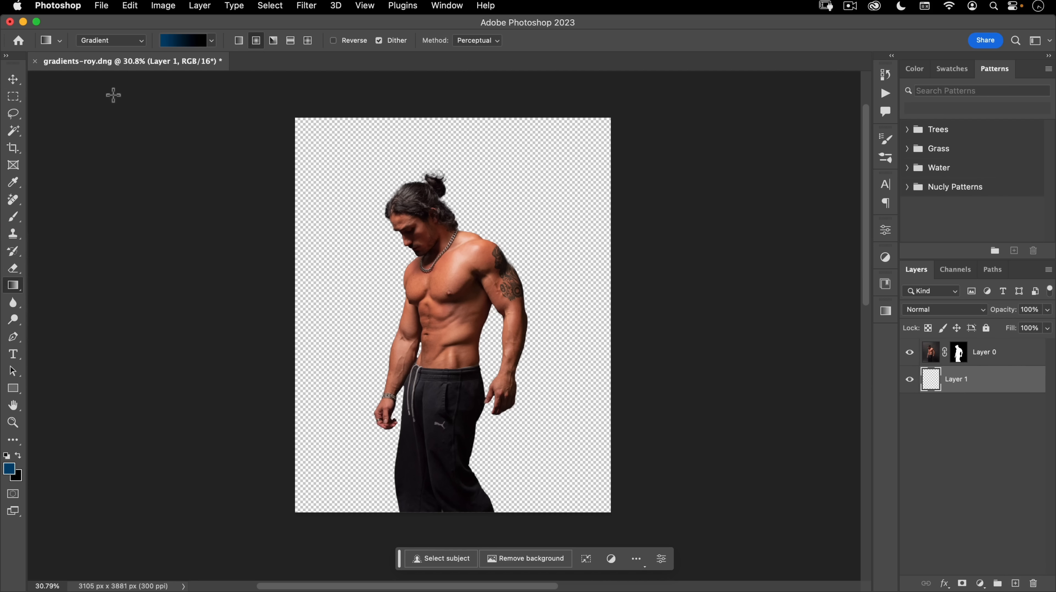
pyautogui.click(116, 46)
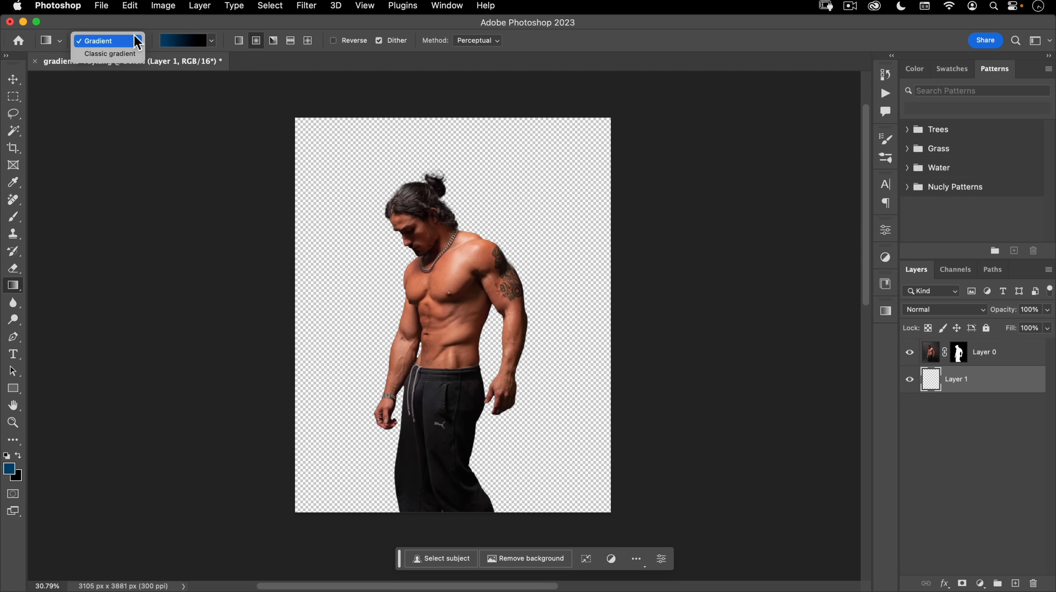
pyautogui.click(118, 41)
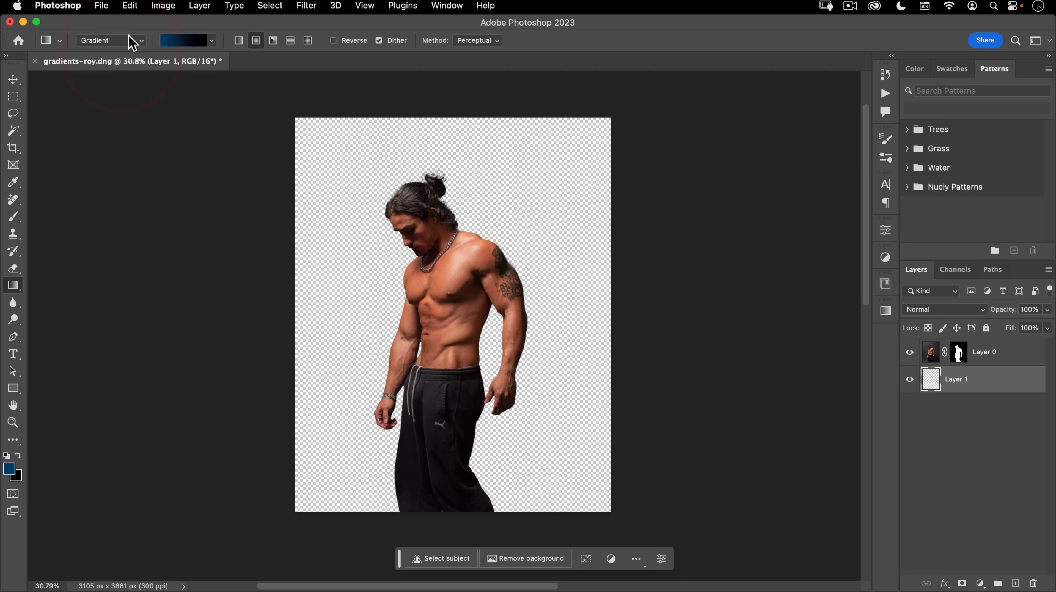
pyautogui.click(132, 43)
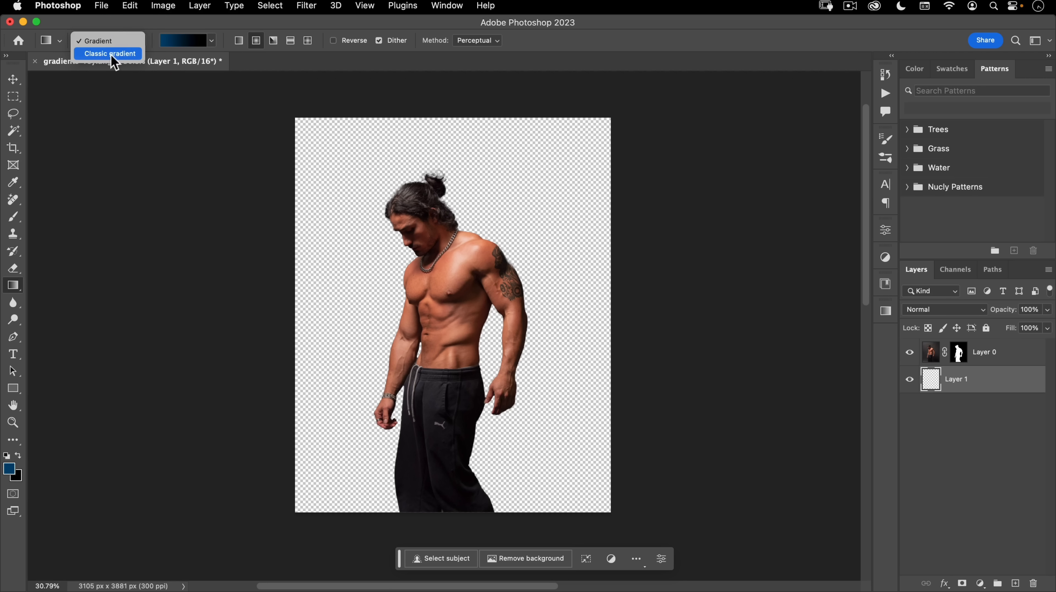
pyautogui.click(123, 54)
pyautogui.click(113, 53)
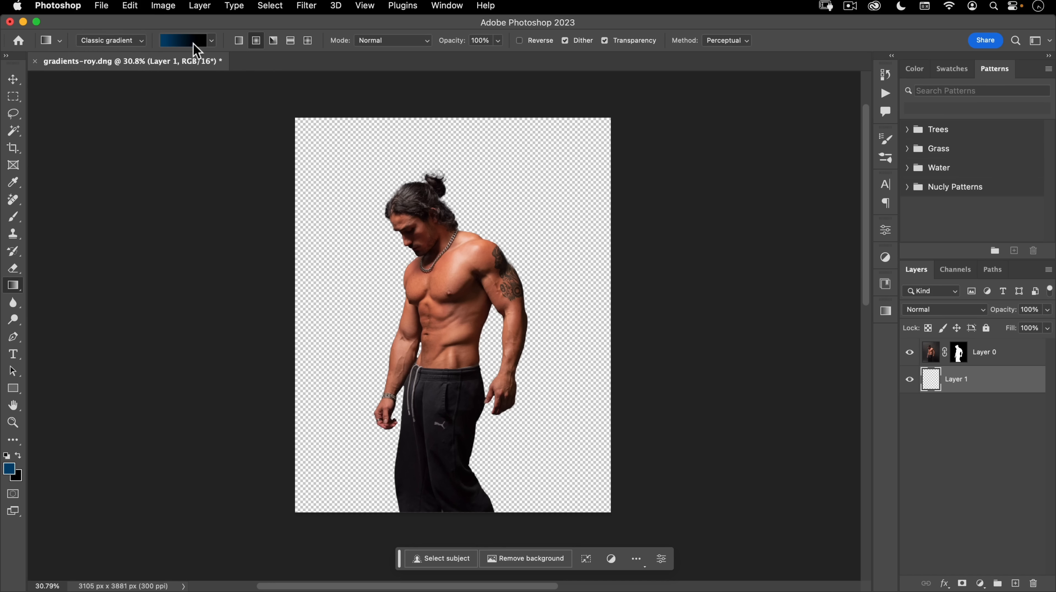
pyautogui.click(124, 41)
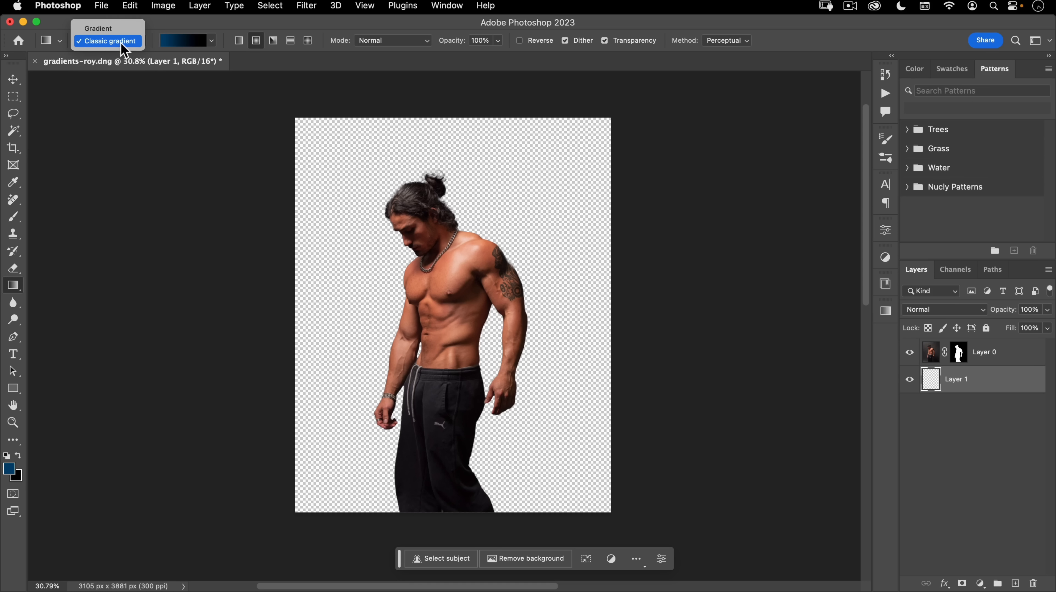
pyautogui.click(122, 46)
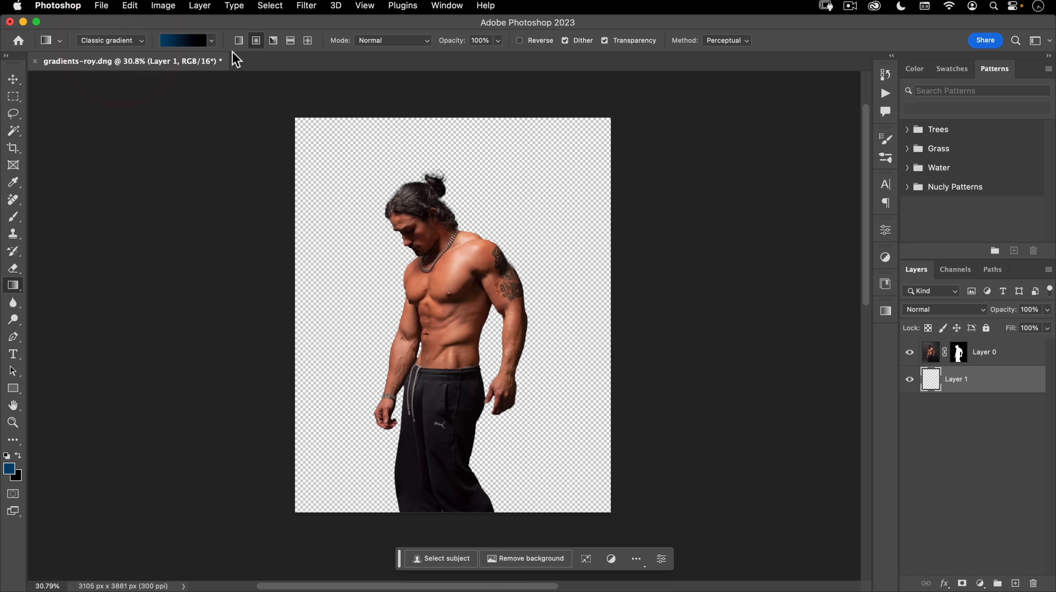
# Step: Draw the orange-pink-purple Reds preset as a linear gradient behind the man, redrawing it diagonally from orange at upper right to purple at lower left
pyautogui.click(212, 41)
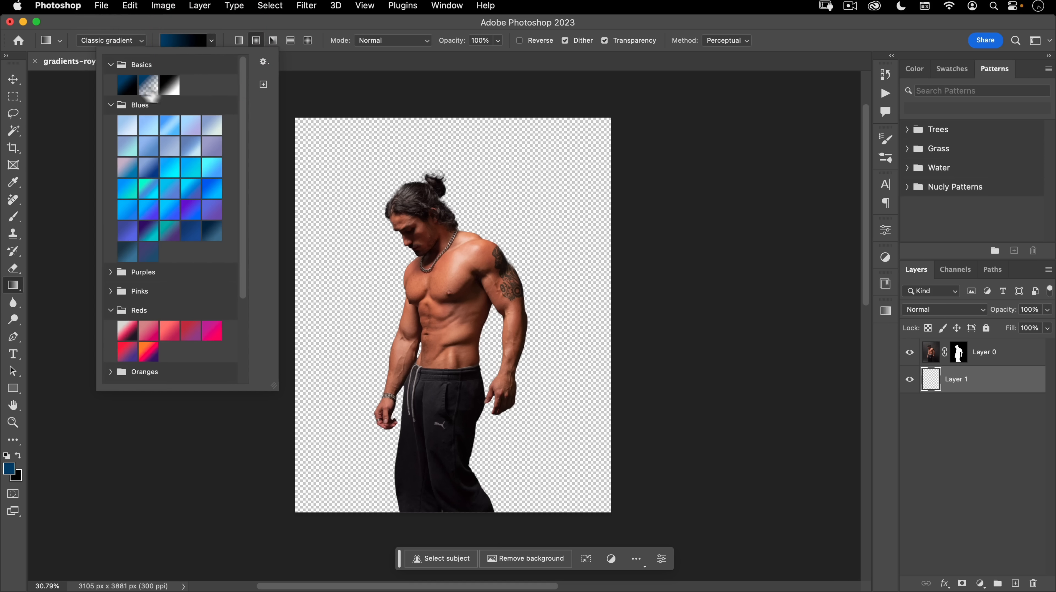
pyautogui.click(146, 355)
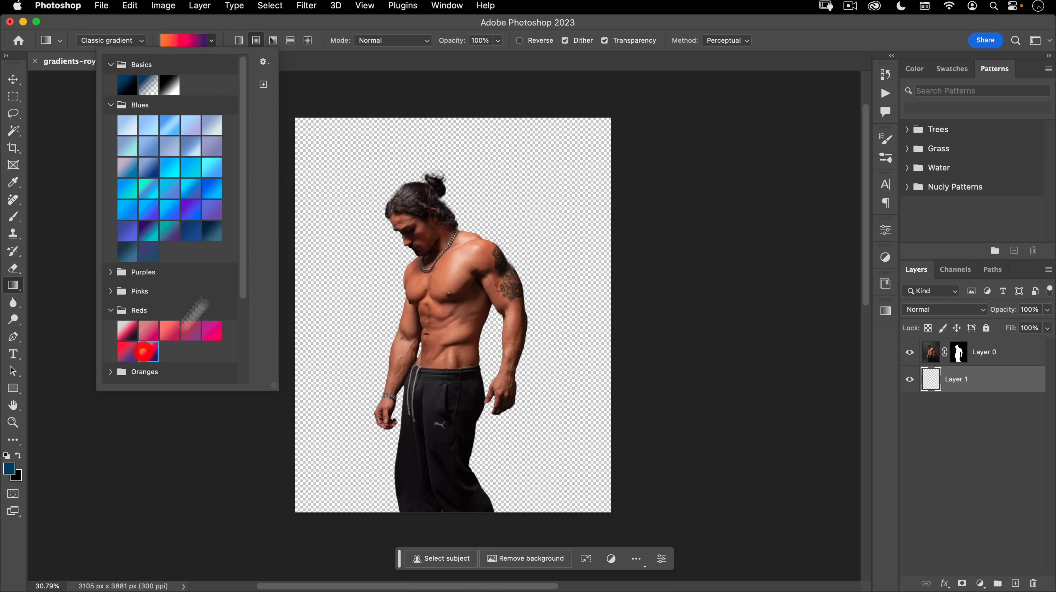
pyautogui.click(239, 40)
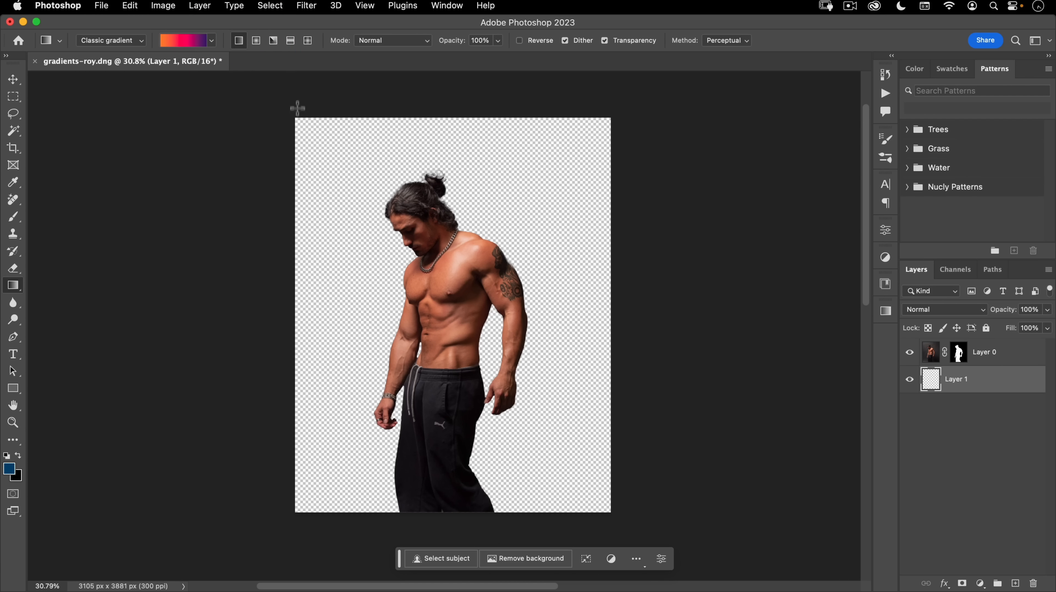
pyautogui.moveTo(289, 107); pyautogui.dragTo(620, 518)
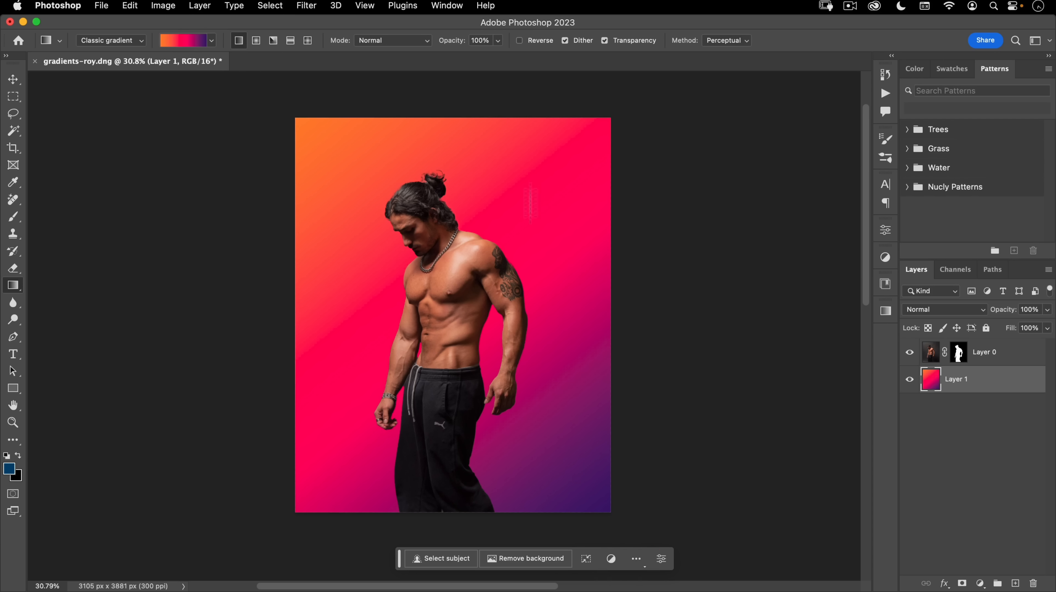
pyautogui.moveTo(298, 394); pyautogui.dragTo(297, 394)
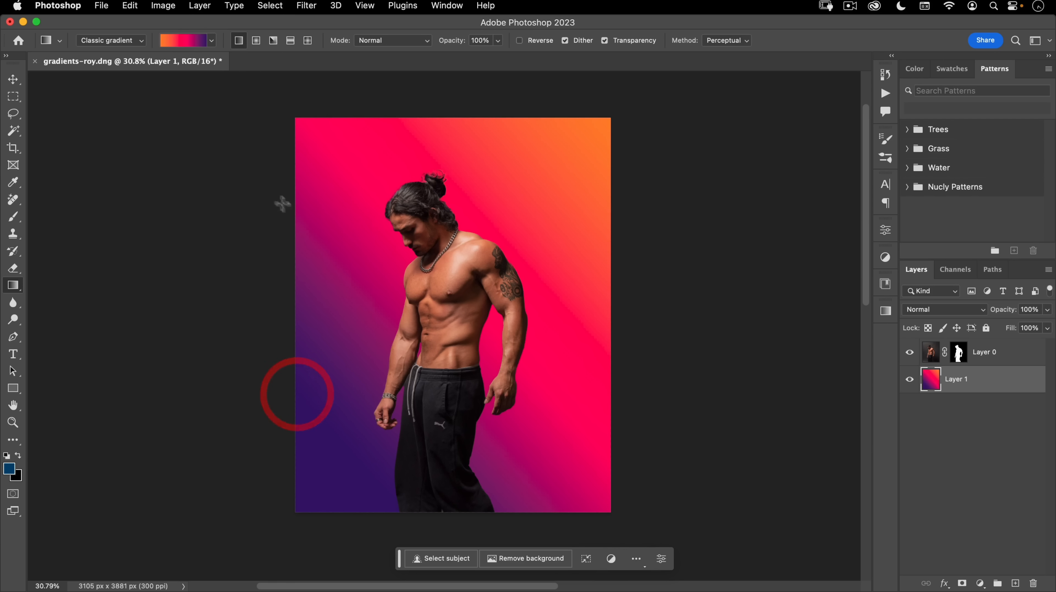
# Step: Redraw the orange-pink-purple classic gradient behind the man at several angles, ending with orange at lower right and purple at upper left
pyautogui.moveTo(257, 156); pyautogui.dragTo(264, 330)
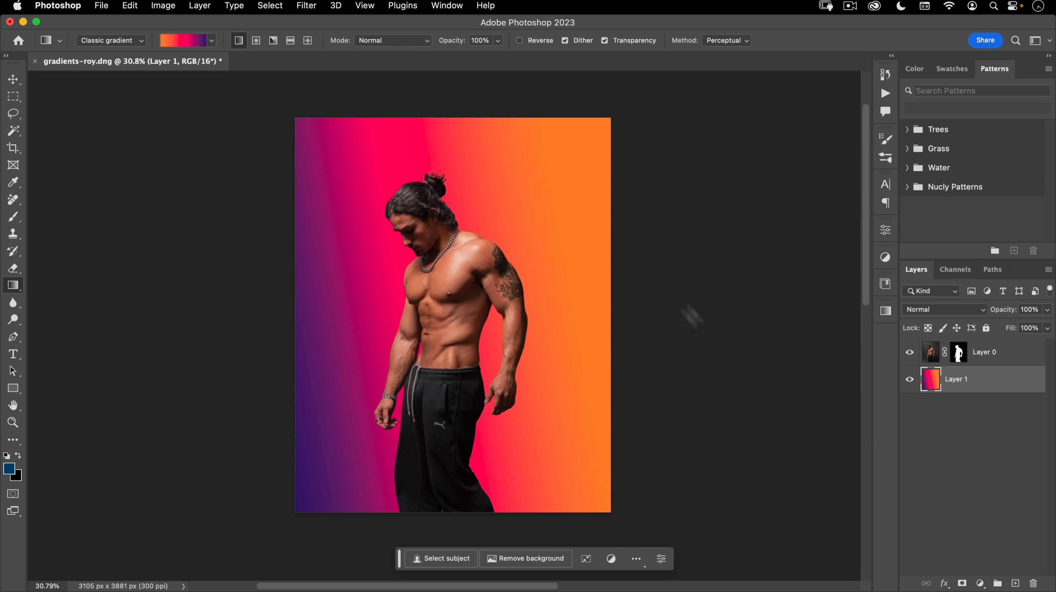
pyautogui.moveTo(560, 193); pyautogui.dragTo(362, 378)
pyautogui.moveTo(571, 385); pyautogui.dragTo(572, 386)
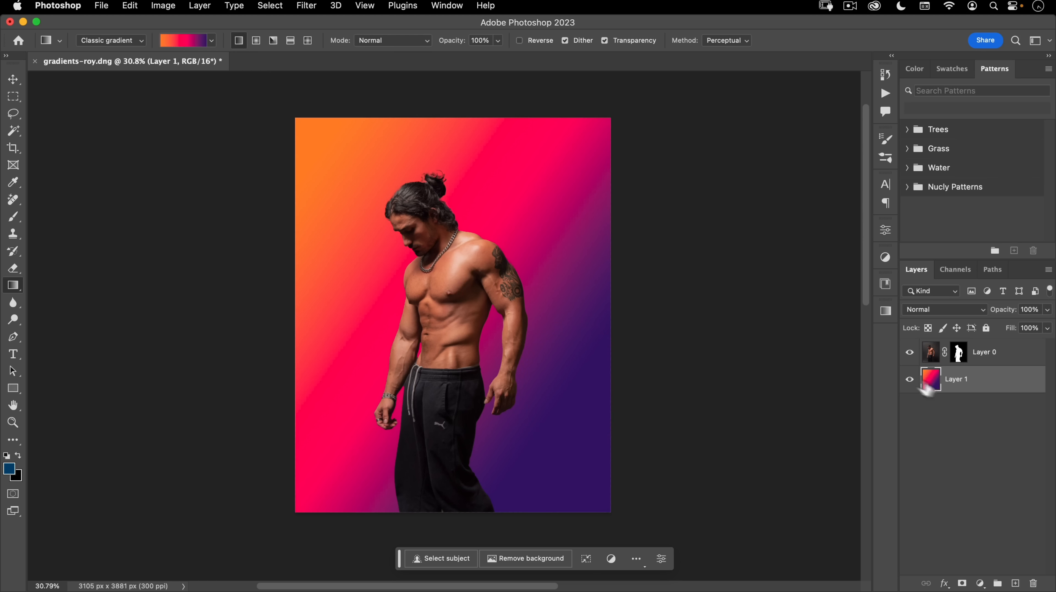
pyautogui.moveTo(322, 412); pyautogui.dragTo(319, 410)
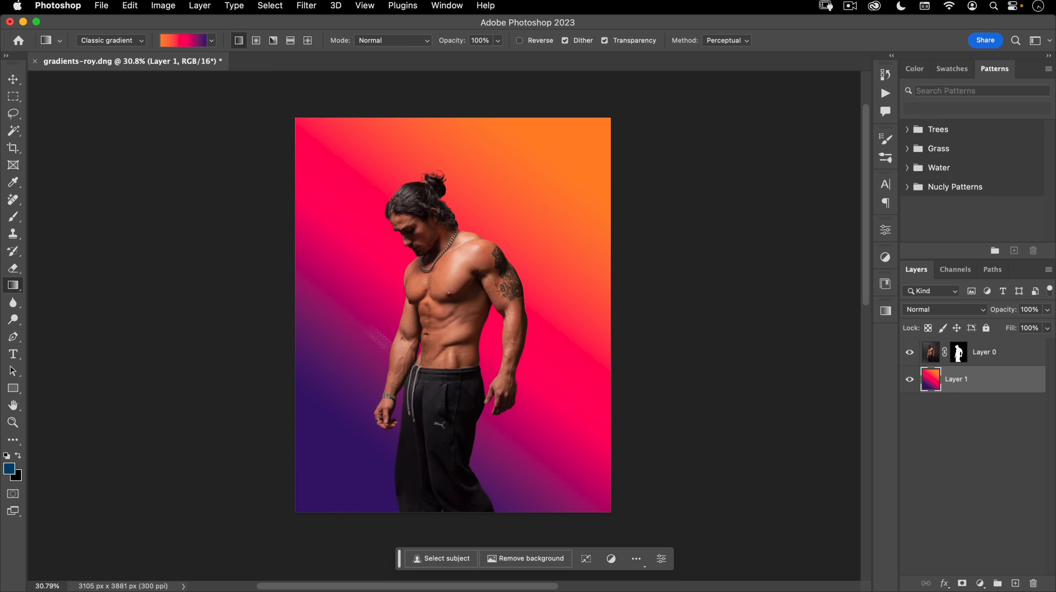
pyautogui.moveTo(317, 452); pyautogui.dragTo(543, 188)
pyautogui.moveTo(573, 365); pyautogui.dragTo(315, 224)
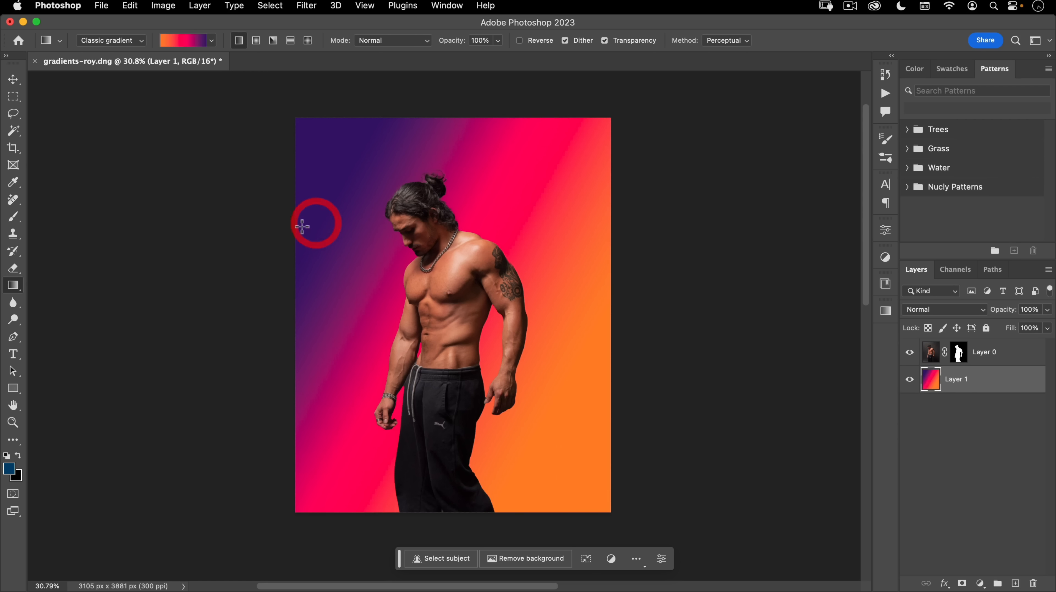
# Step: Apply the Basics foreground-to-transparent preset in dark blue, drawing repeated classic gradients from the image's edges and corners inward toward the man
pyautogui.click(212, 41)
pyautogui.click(148, 85)
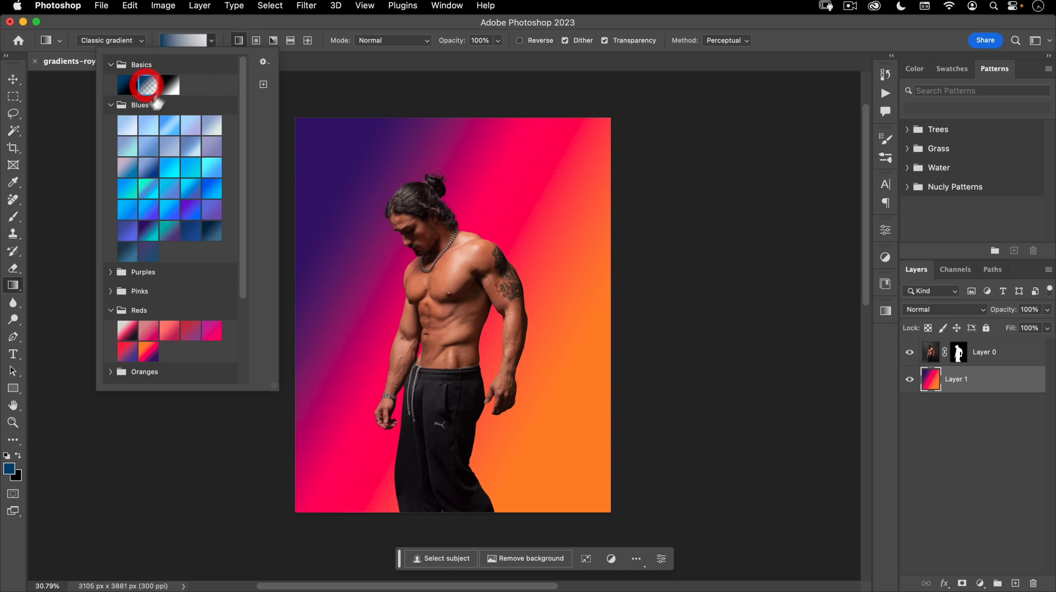
pyautogui.click(177, 22)
pyautogui.moveTo(276, 340); pyautogui.dragTo(483, 248)
pyautogui.moveTo(613, 186); pyautogui.dragTo(427, 285)
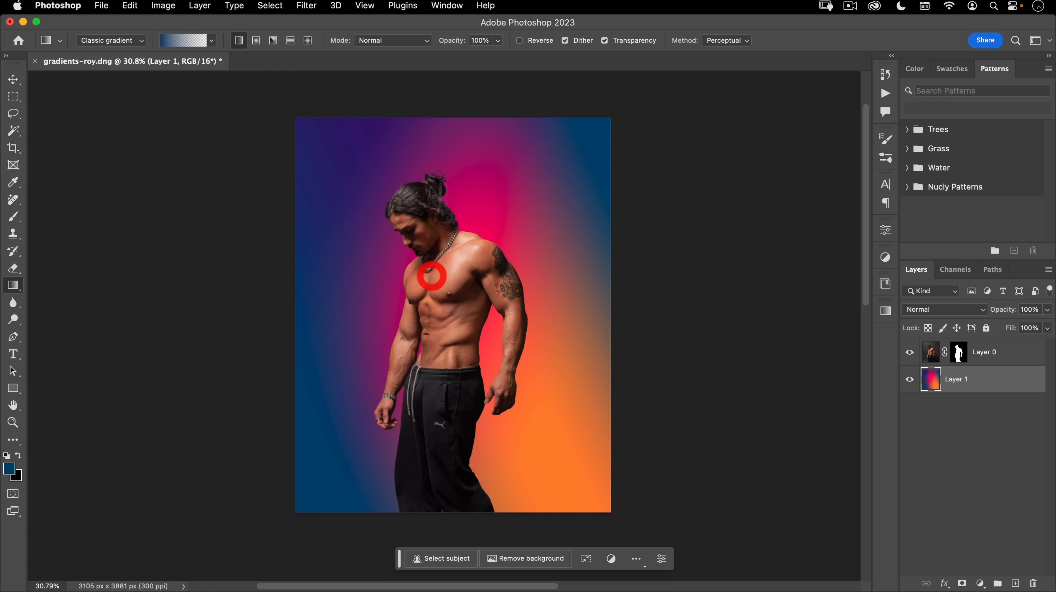
pyautogui.moveTo(422, 111); pyautogui.dragTo(430, 295)
pyautogui.moveTo(544, 424); pyautogui.dragTo(444, 278)
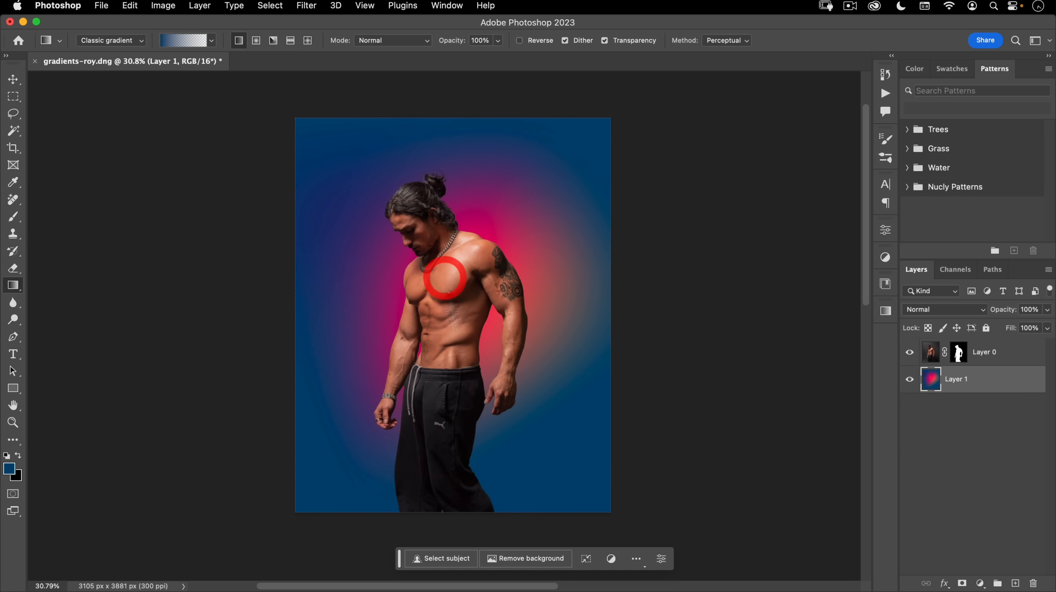
pyautogui.moveTo(440, 492); pyautogui.dragTo(494, 299)
pyautogui.moveTo(665, 293); pyautogui.dragTo(380, 259)
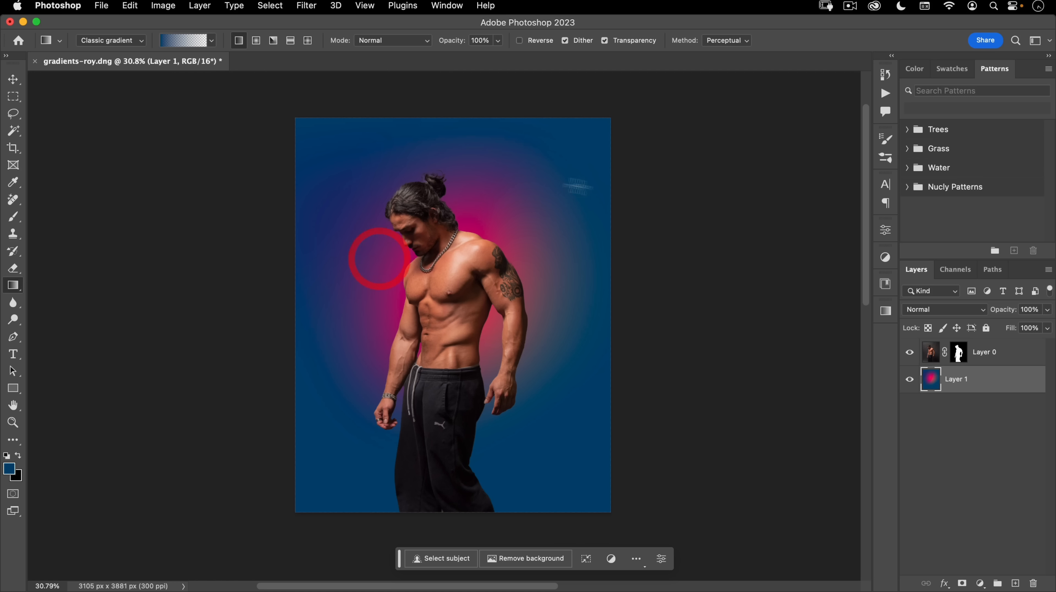
pyautogui.moveTo(289, 493); pyautogui.dragTo(523, 268)
# Step: Swap the foreground colour to black and darken the background with black-to-transparent gradients drawn from the image's corners inward
pyautogui.click(19, 455)
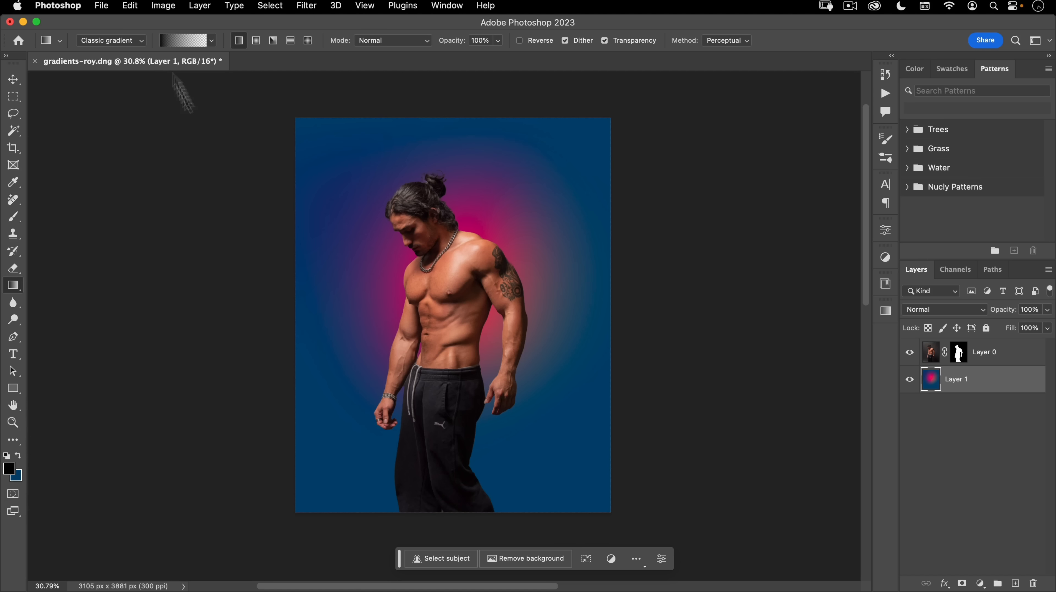
pyautogui.moveTo(270, 470); pyautogui.dragTo(408, 304)
pyautogui.moveTo(179, 126); pyautogui.dragTo(400, 277)
pyautogui.moveTo(667, 164); pyautogui.dragTo(494, 315)
pyautogui.moveTo(208, 466); pyautogui.dragTo(410, 226)
pyautogui.moveTo(703, 436); pyautogui.dragTo(489, 347)
pyautogui.moveTo(630, 113); pyautogui.dragTo(510, 289)
pyautogui.moveTo(266, 144); pyautogui.dragTo(385, 276)
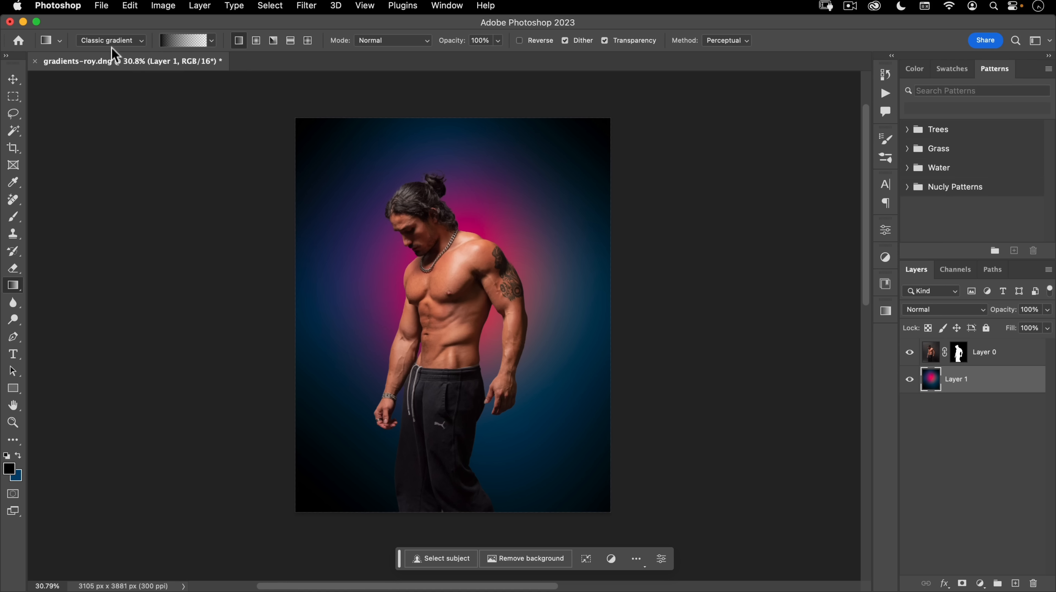
# Step: Set the Gradient tool to Gradient mode and draw a black-to-transparent fill, redrawing it several times until black covers the lower-right background
pyautogui.click(122, 41)
pyautogui.click(126, 29)
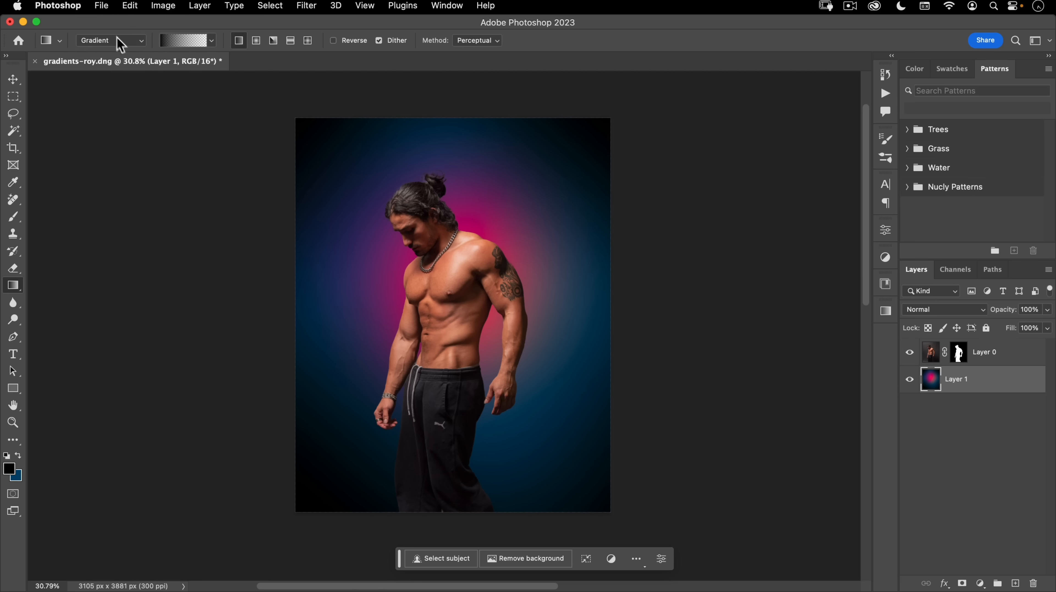
pyautogui.moveTo(287, 118); pyautogui.dragTo(505, 447)
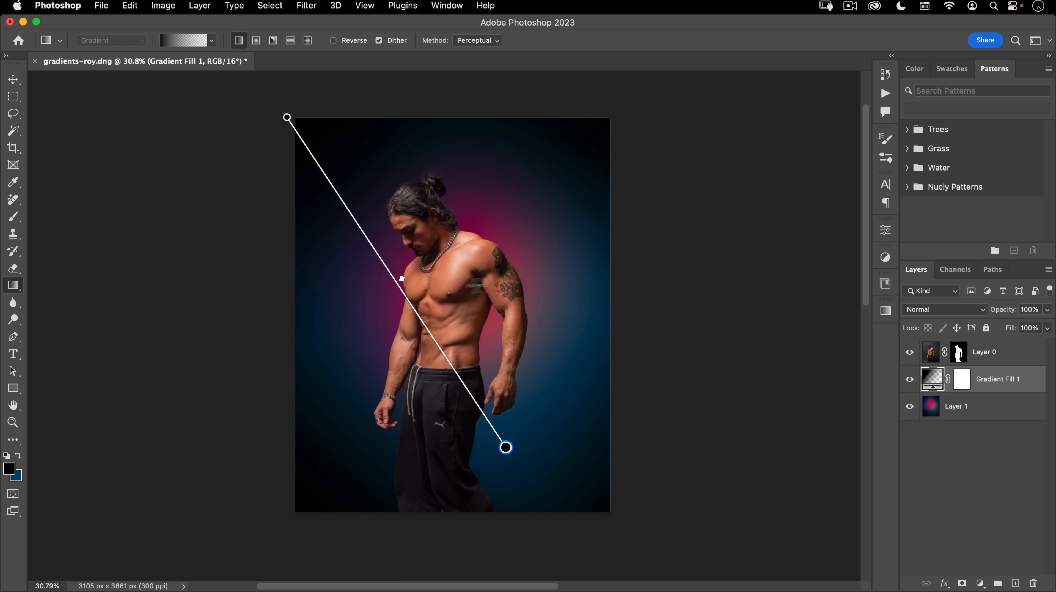
pyautogui.moveTo(573, 460)
pyautogui.mouseDown()
pyautogui.moveTo(441, 299)
pyautogui.moveTo(309, 167)
pyautogui.mouseUp()
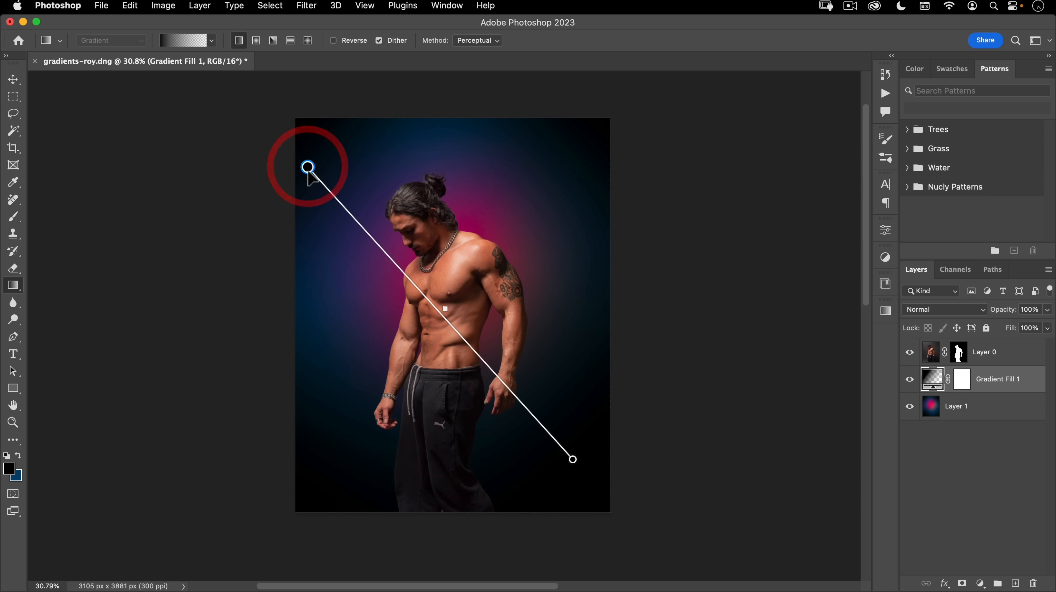
pyautogui.moveTo(524, 156); pyautogui.dragTo(374, 444)
pyautogui.moveTo(314, 421); pyautogui.dragTo(531, 254)
pyautogui.moveTo(557, 375); pyautogui.dragTo(488, 282)
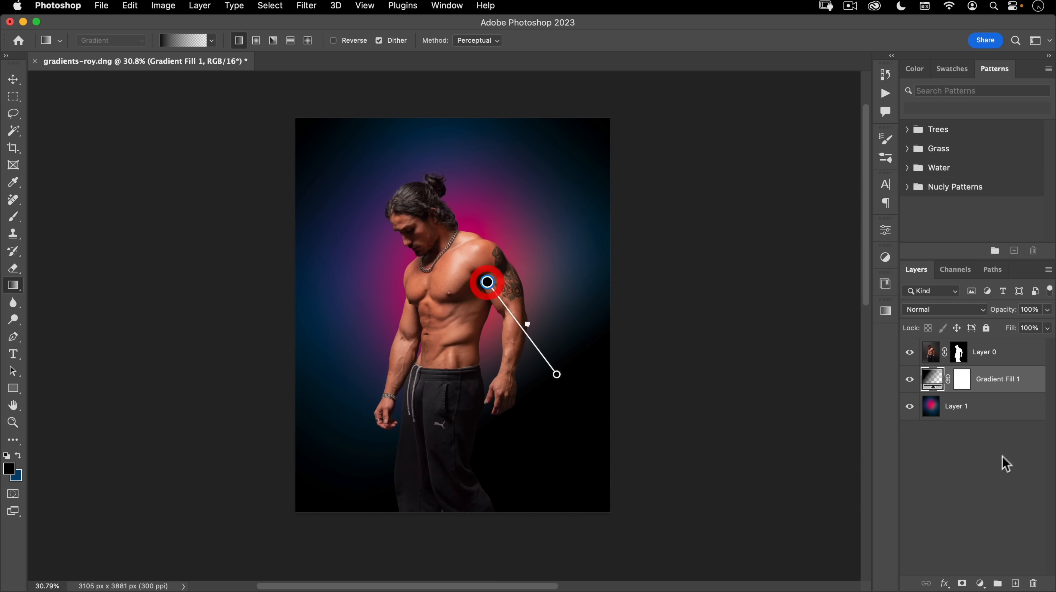
# Step: Set the foreground colour to white (ffffff) and fill Layer 1 with it
pyautogui.click(989, 416)
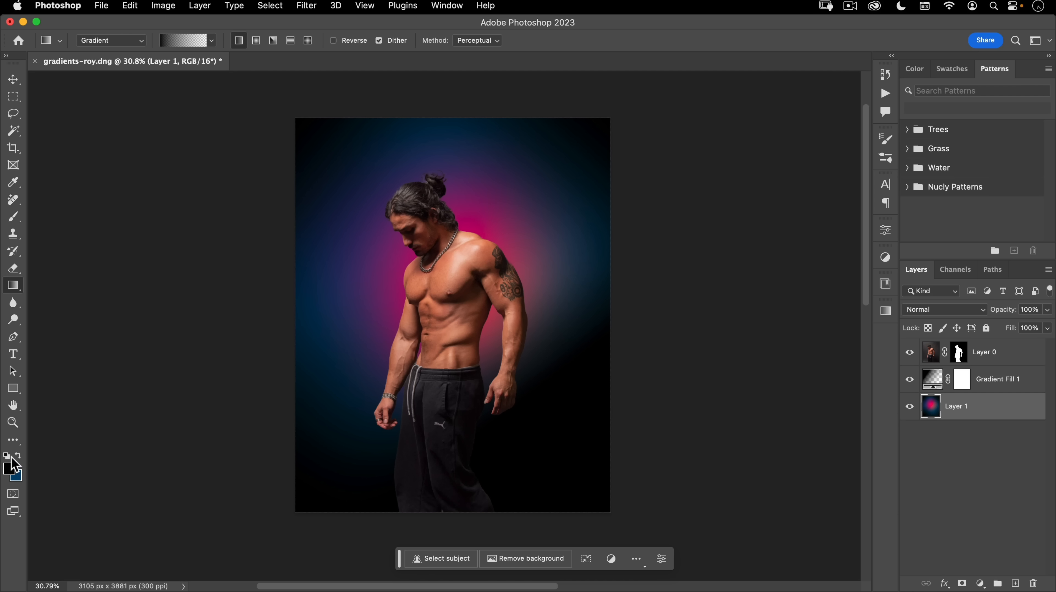
pyautogui.click(9, 469)
pyautogui.click(557, 166)
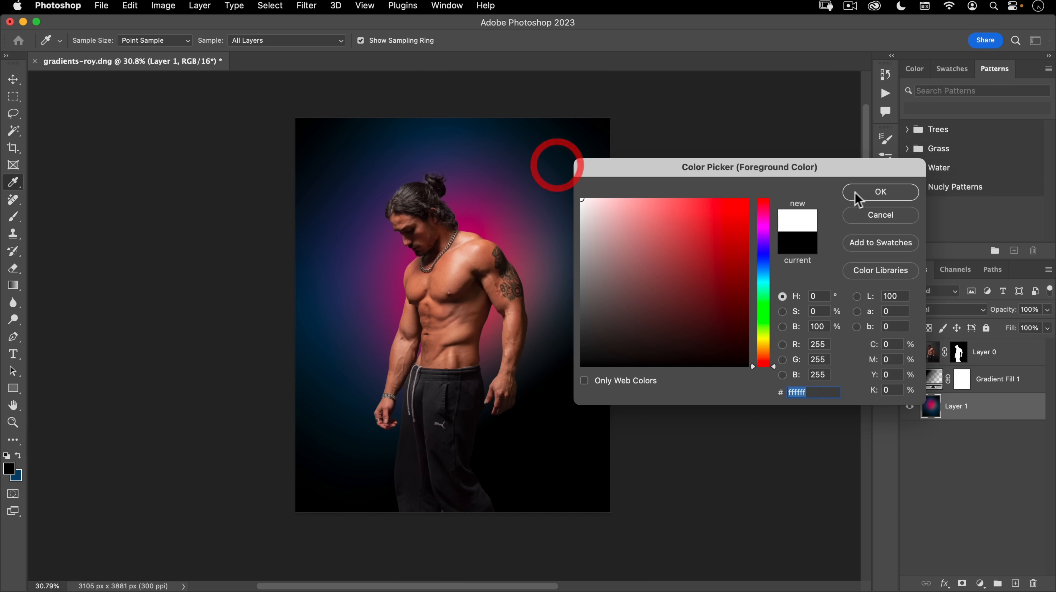
pyautogui.click(867, 189)
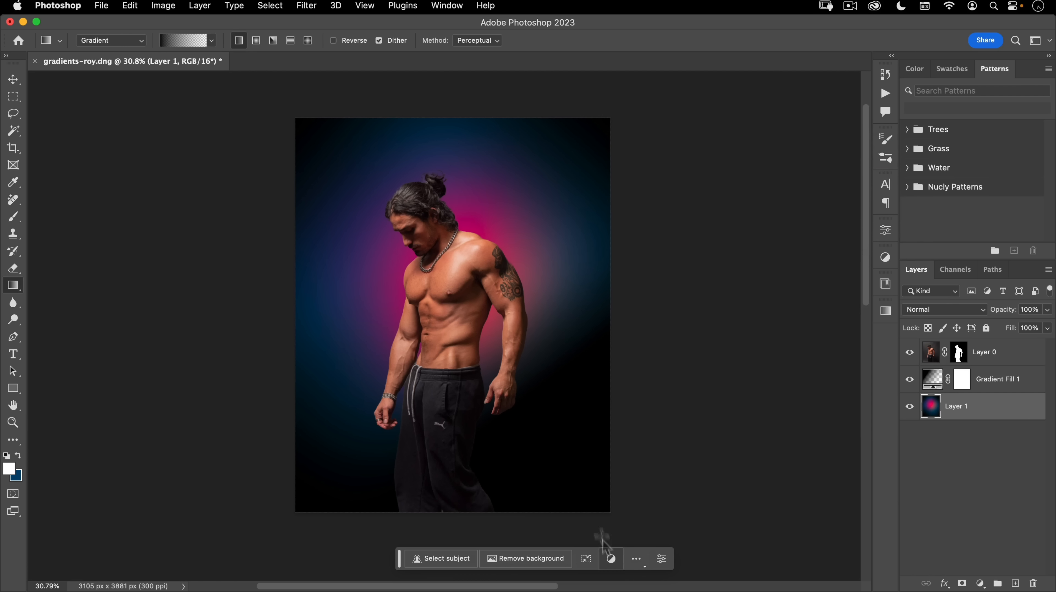
pyautogui.press('alt')
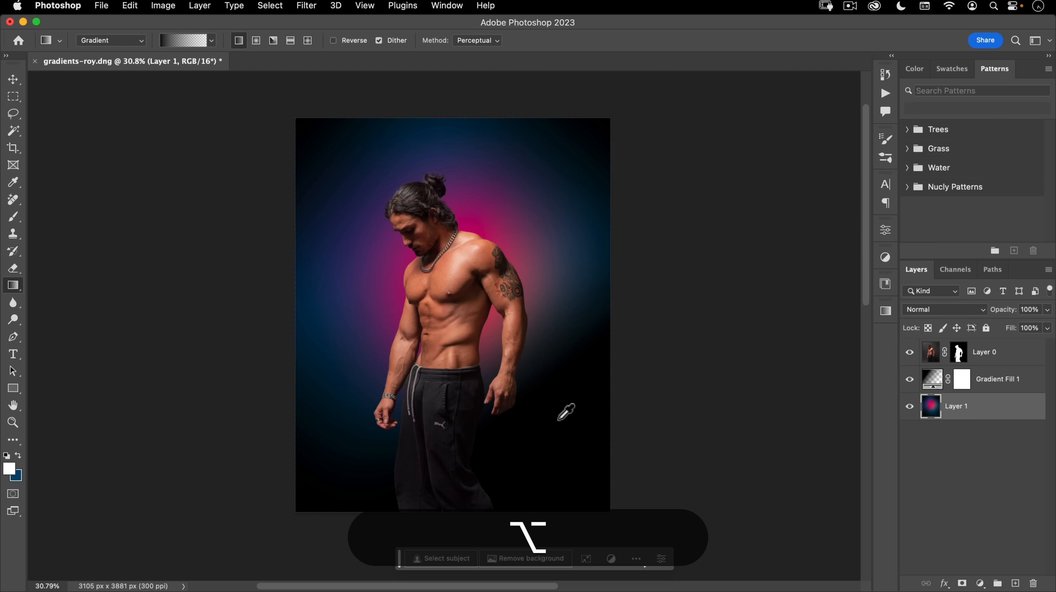
pyautogui.hotkey('alt', 'BackSpace')
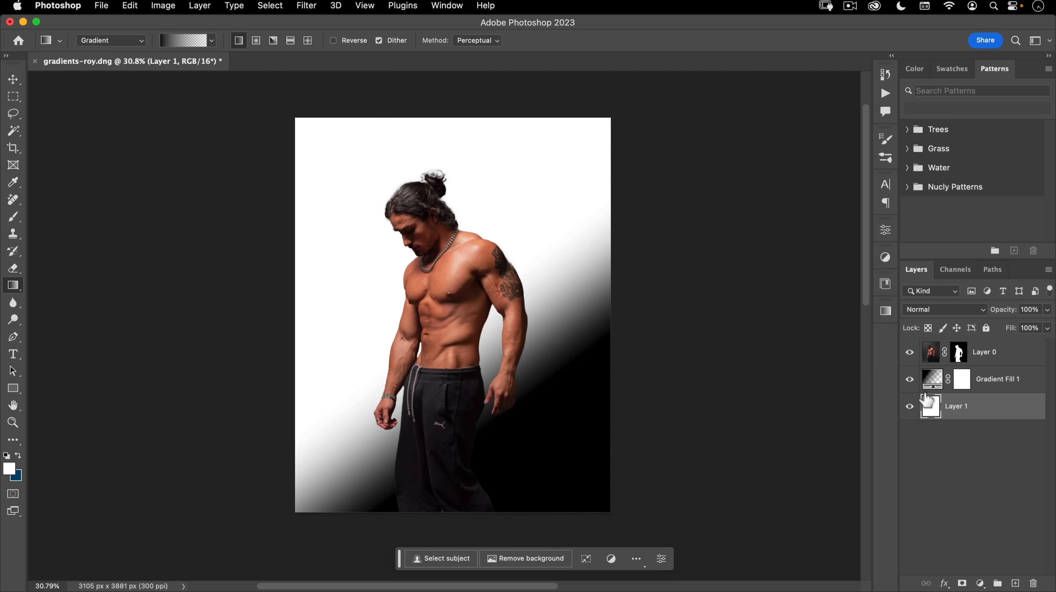
# Step: Reposition the endpoints and midpoint of Gradient Fill 1 so it runs diagonally from the image's upper left to beside the man's lower leg
pyautogui.click(932, 380)
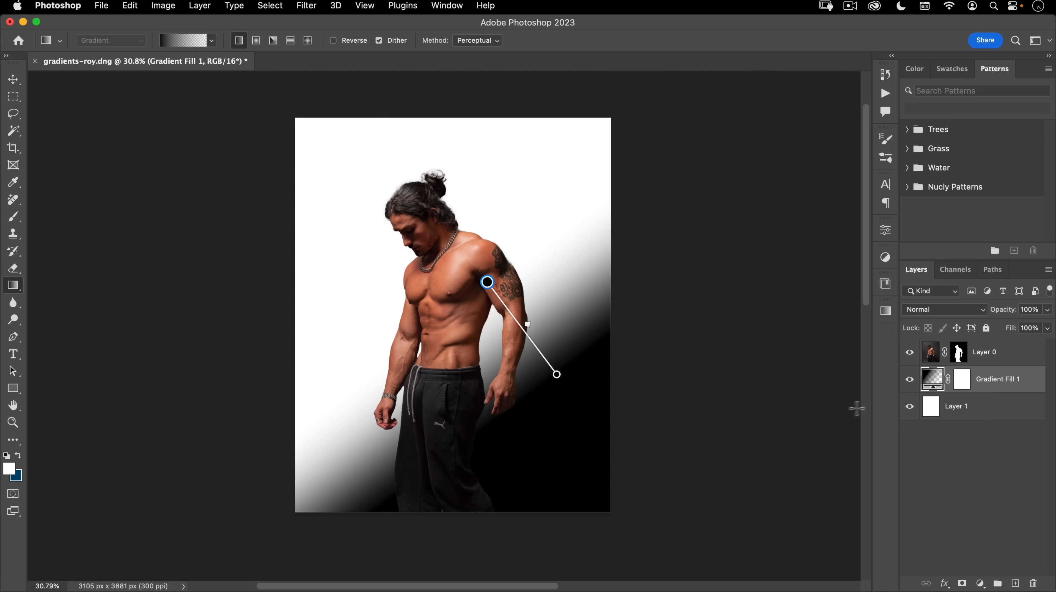
pyautogui.moveTo(488, 283); pyautogui.dragTo(304, 130)
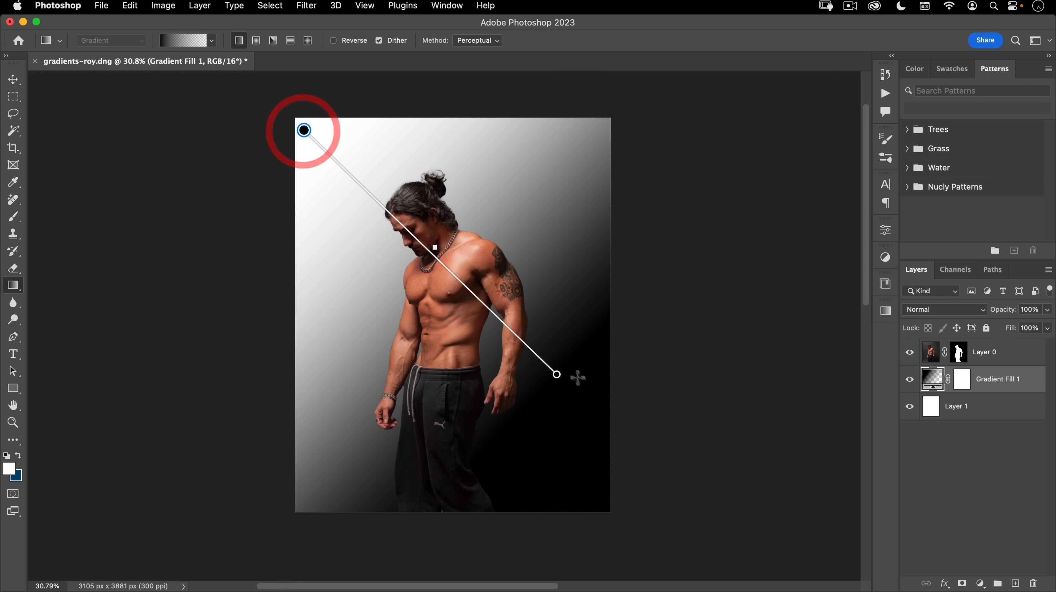
pyautogui.moveTo(557, 374); pyautogui.dragTo(527, 437)
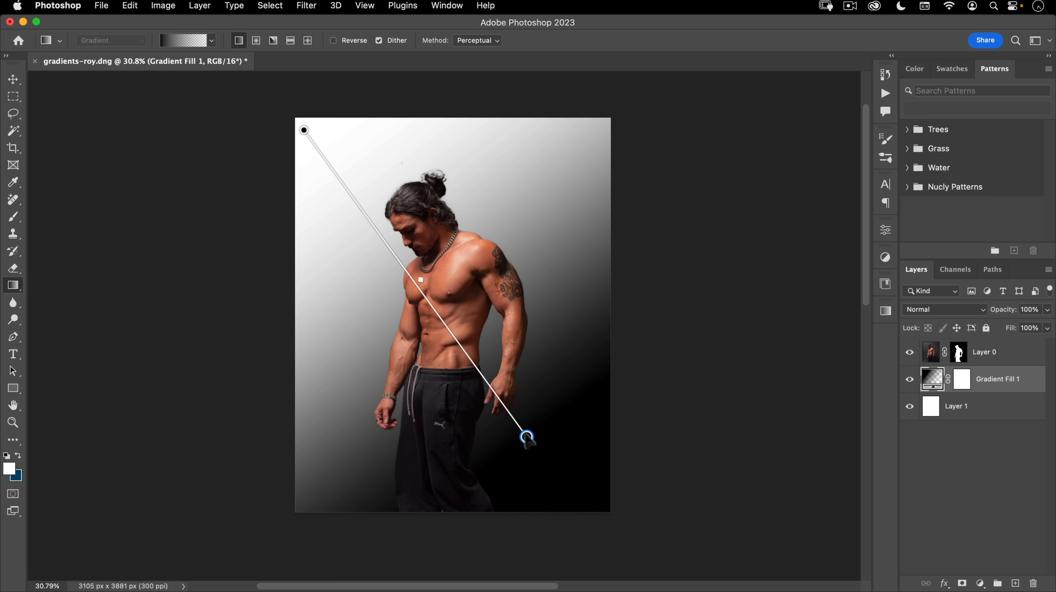
pyautogui.moveTo(303, 130)
pyautogui.mouseDown()
pyautogui.moveTo(501, 164)
pyautogui.moveTo(334, 167)
pyautogui.moveTo(293, 121)
pyautogui.moveTo(313, 146)
pyautogui.mouseUp()
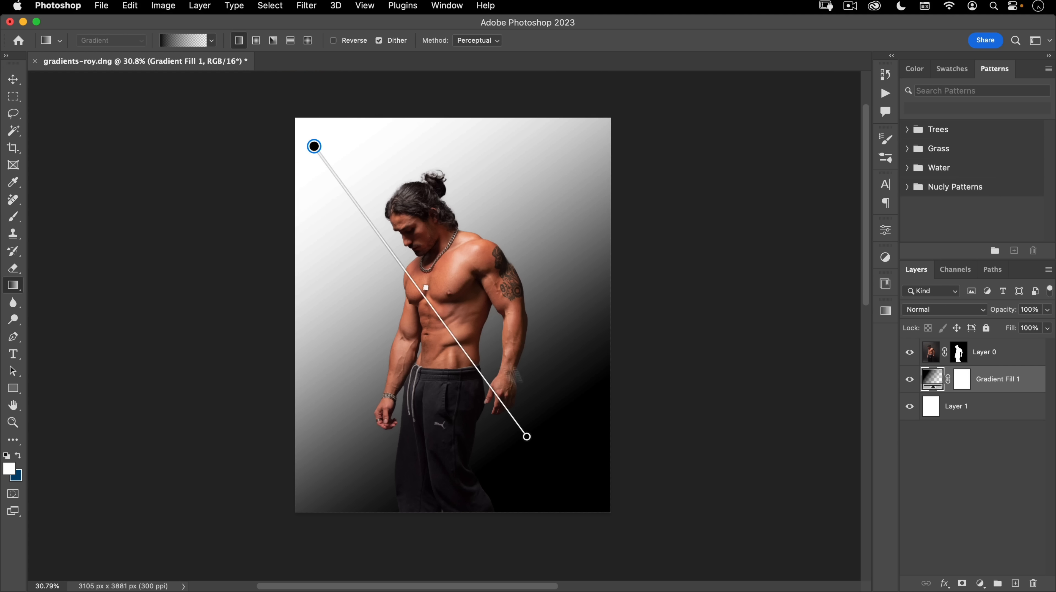
pyautogui.moveTo(527, 436)
pyautogui.mouseDown()
pyautogui.moveTo(370, 254)
pyautogui.moveTo(541, 433)
pyautogui.mouseUp()
pyautogui.click(346, 146)
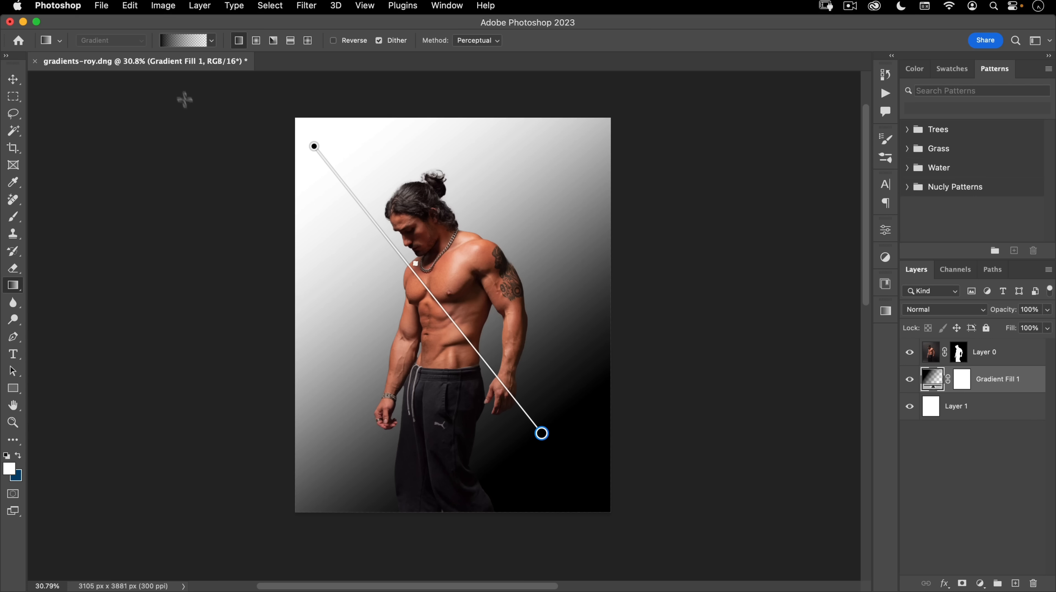
# Step: Try several Reds and Blues presets on the gradient fill, ending with a pale blue one
pyautogui.click(212, 40)
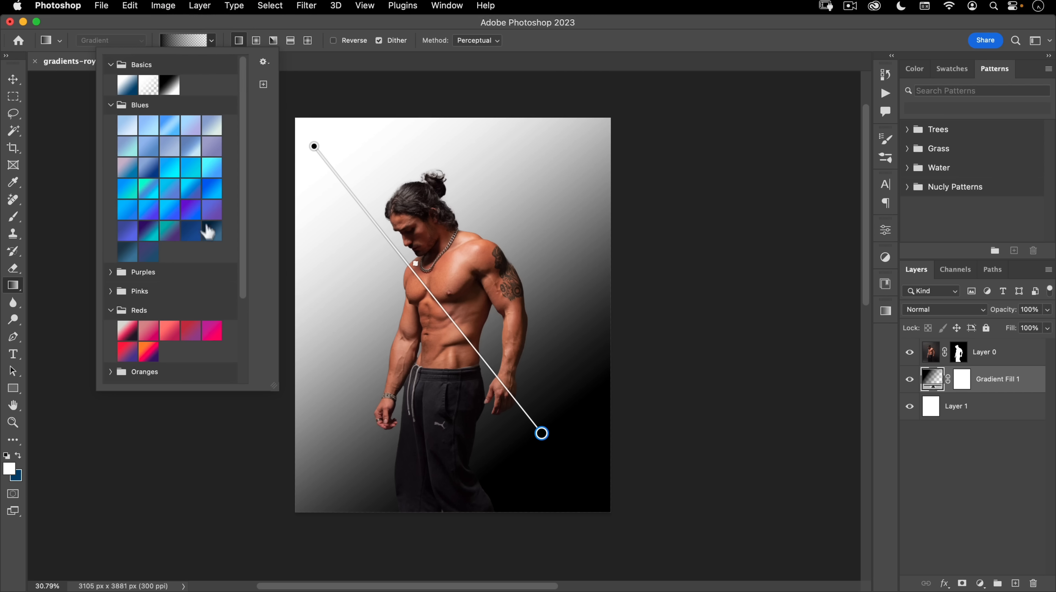
pyautogui.click(151, 353)
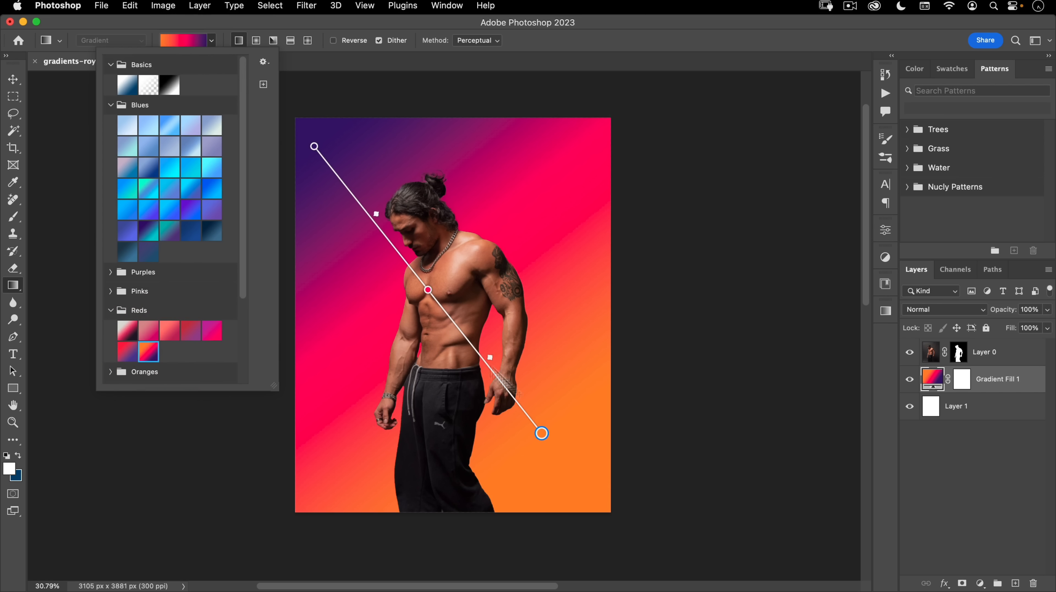
pyautogui.click(191, 331)
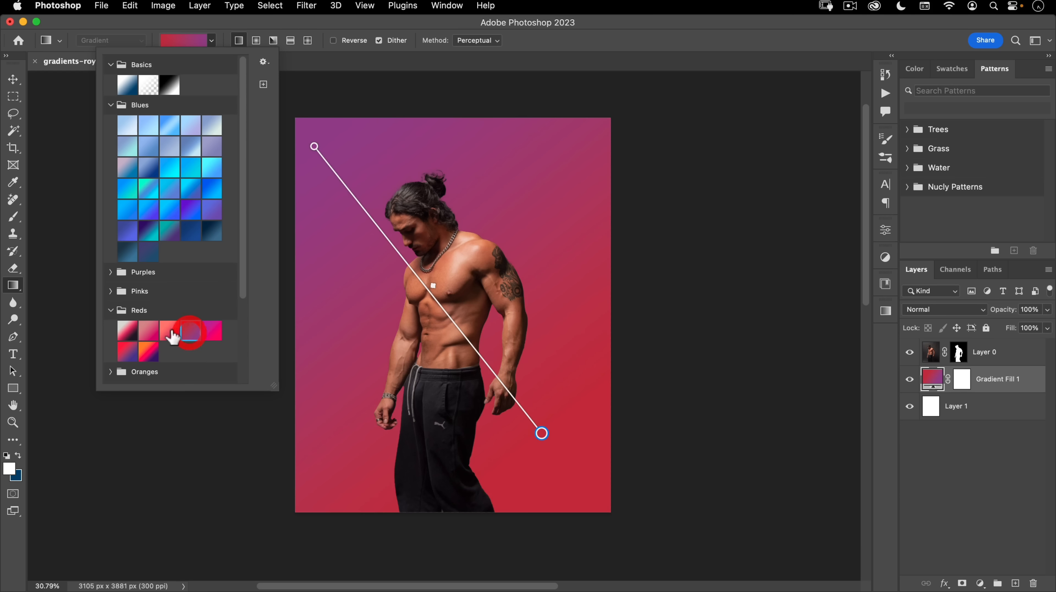
pyautogui.click(170, 329)
pyautogui.click(149, 226)
pyautogui.click(170, 146)
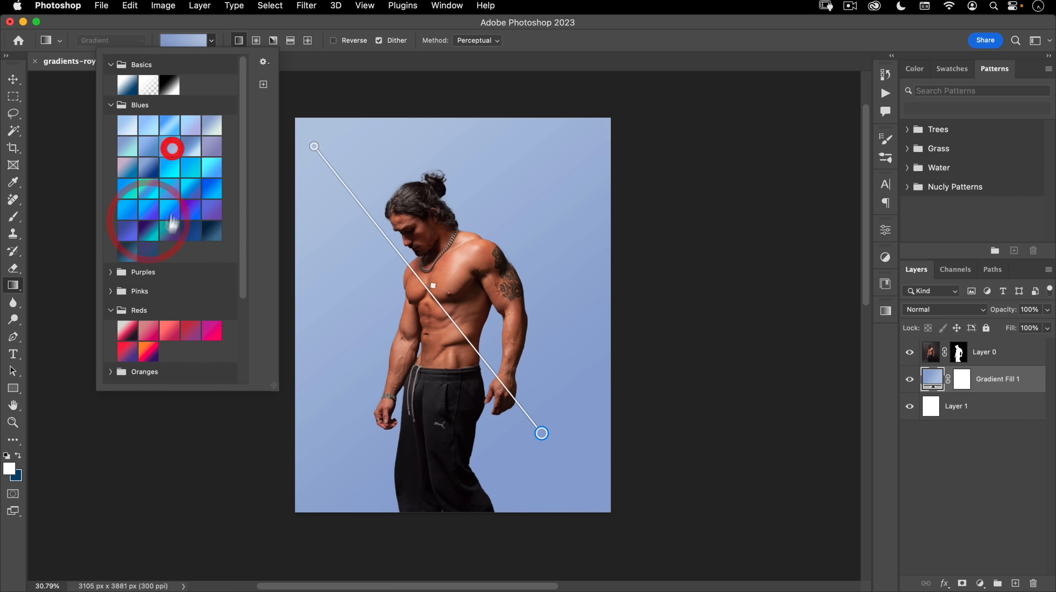
# Step: Expand the Cloud and Iridescent preset groups and apply the turquoise-pink-violet Iridescent preset to the gradient fill
pyautogui.scroll(-3, 167, 281)
pyautogui.click(110, 322)
pyautogui.scroll(-2, 184, 264)
pyautogui.click(110, 335)
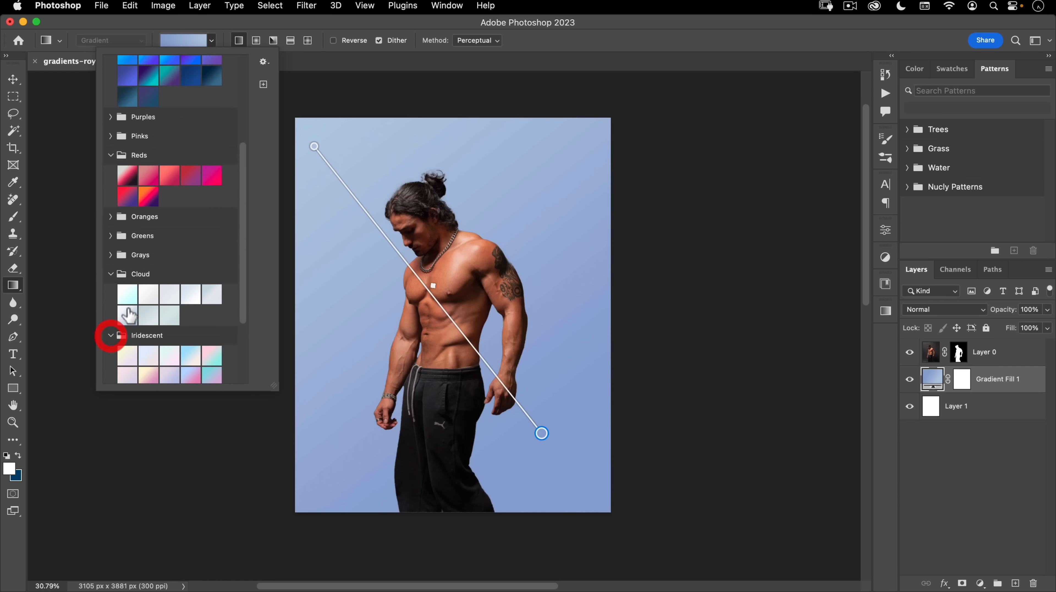
pyautogui.scroll(-4, 189, 298)
pyautogui.click(190, 292)
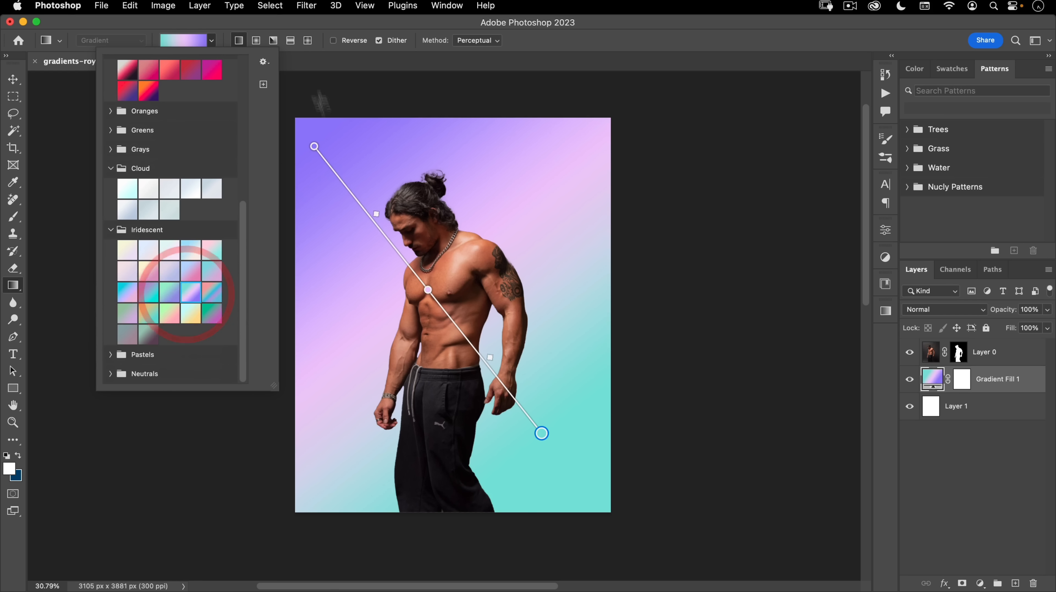
# Step: Expand the Oranges preset group, try a few presets, and apply the yellow-to-pink one to the gradient fill
pyautogui.scroll(4, 145, 207)
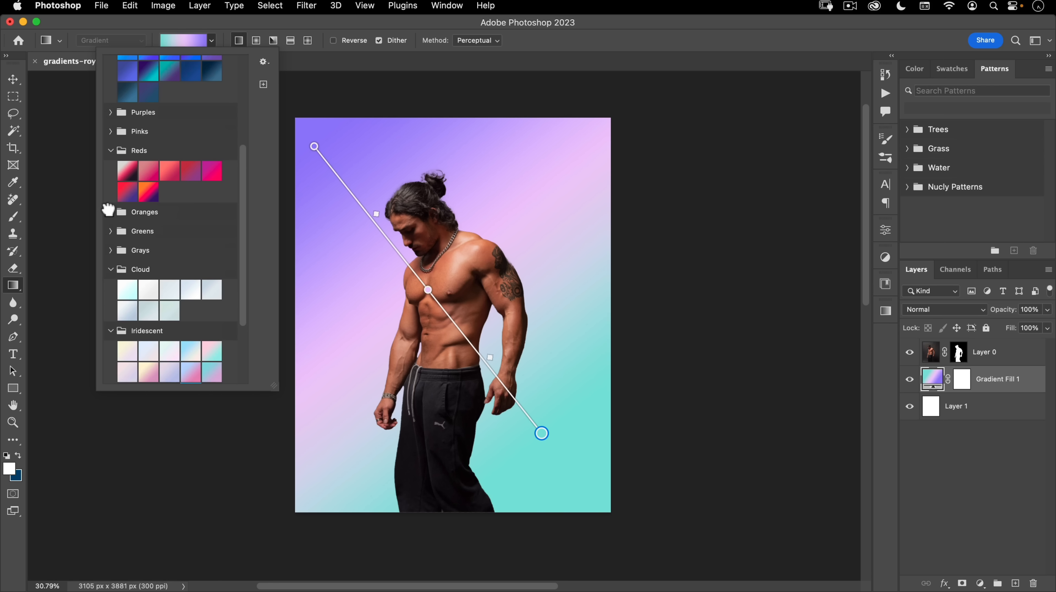
pyautogui.click(110, 211)
pyautogui.click(148, 191)
pyautogui.click(170, 232)
pyautogui.click(192, 232)
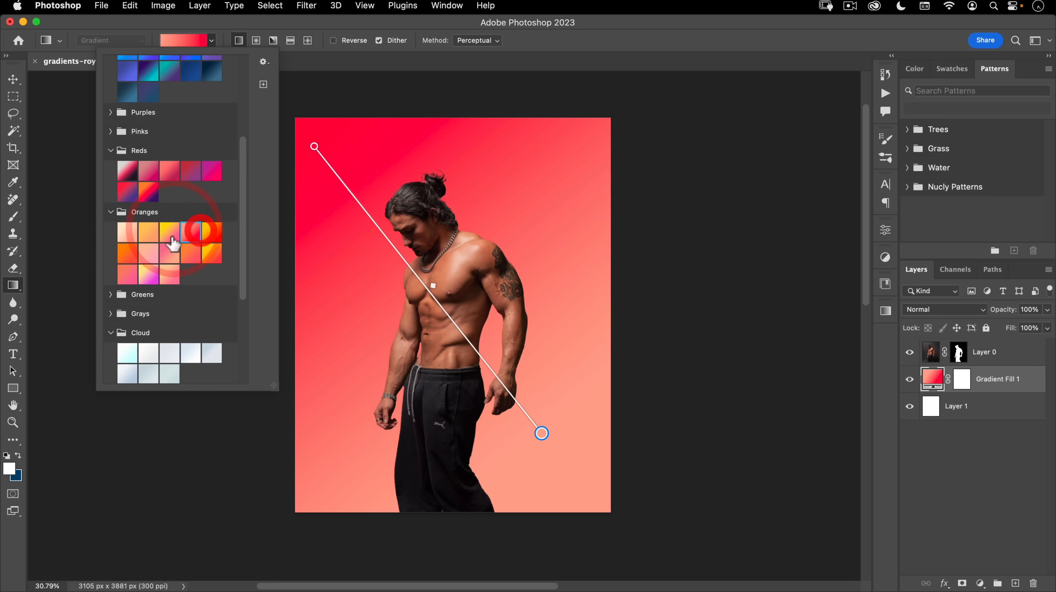
pyautogui.click(171, 236)
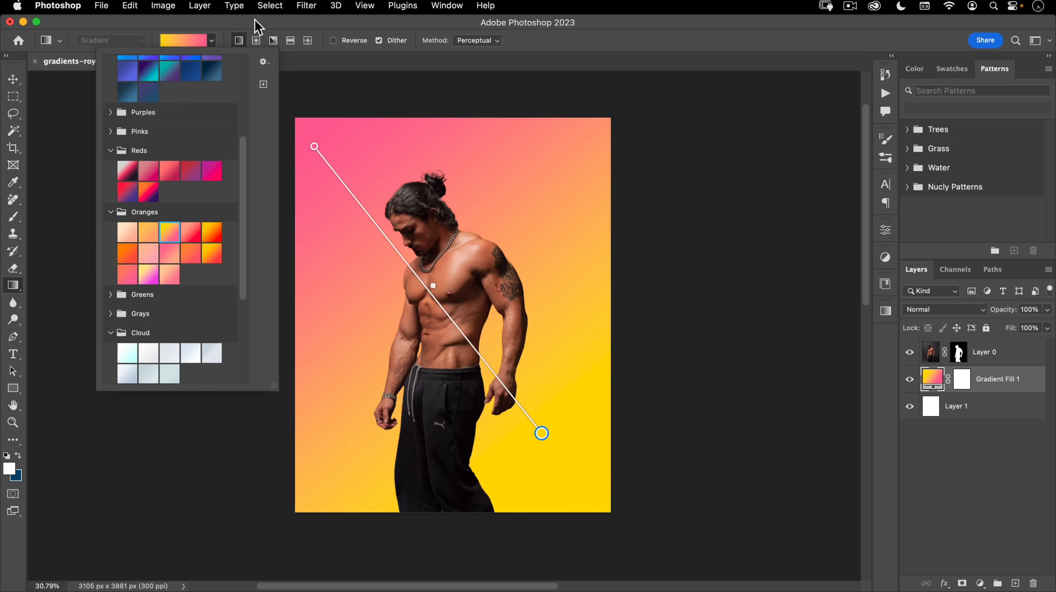
# Step: Change the gradient fill to radial and move its centre to the man's waist
pyautogui.click(257, 41)
pyautogui.click(256, 41)
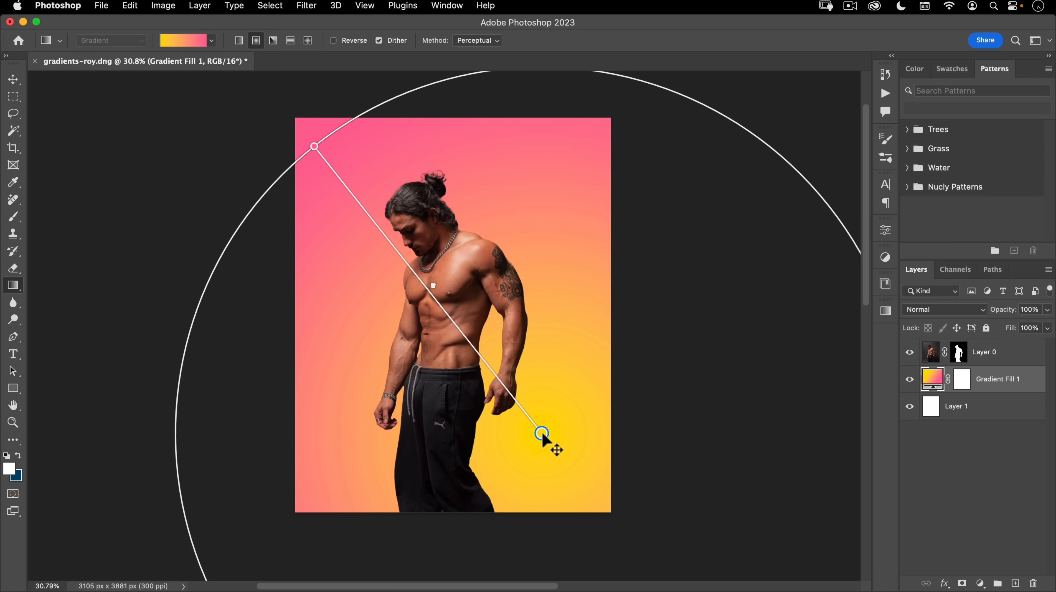
pyautogui.moveTo(542, 434); pyautogui.dragTo(471, 384)
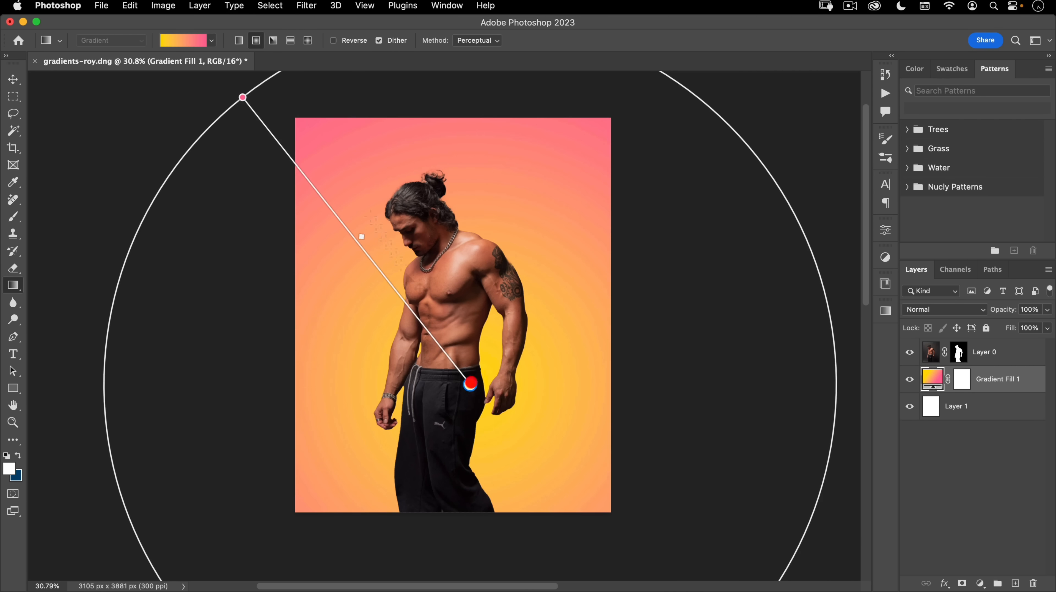
# Step: Move the radial gradient's centre to the man's face and its outer stop to the lower-right corner of the canvas
pyautogui.moveTo(242, 97); pyautogui.dragTo(550, 547)
pyautogui.moveTo(471, 383); pyautogui.dragTo(424, 241)
pyautogui.moveTo(507, 406); pyautogui.dragTo(593, 488)
# Step: Try several Reds presets on the radial gradient fill
pyautogui.click(211, 41)
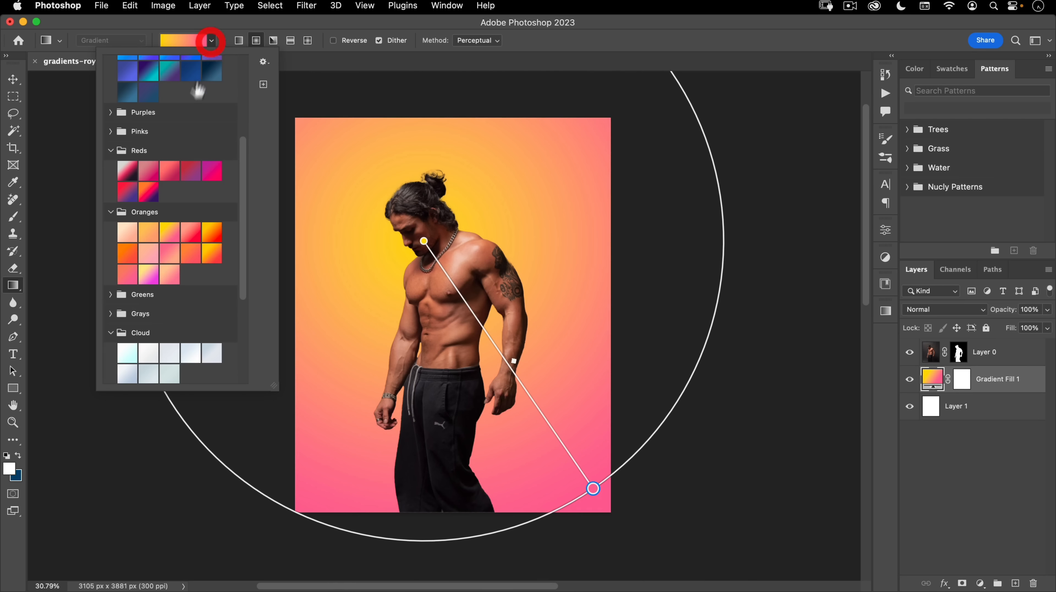
pyautogui.click(146, 193)
pyautogui.click(150, 167)
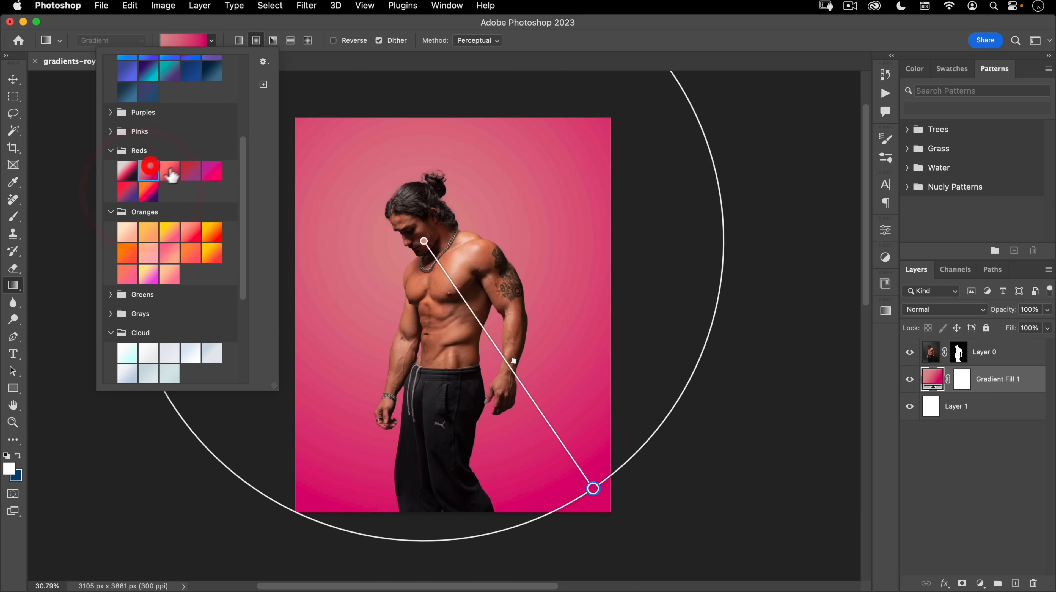
pyautogui.click(170, 171)
pyautogui.click(209, 171)
# Step: Try several dark, teal-purple and bright Blues presets on the radial gradient fill
pyautogui.click(184, 69)
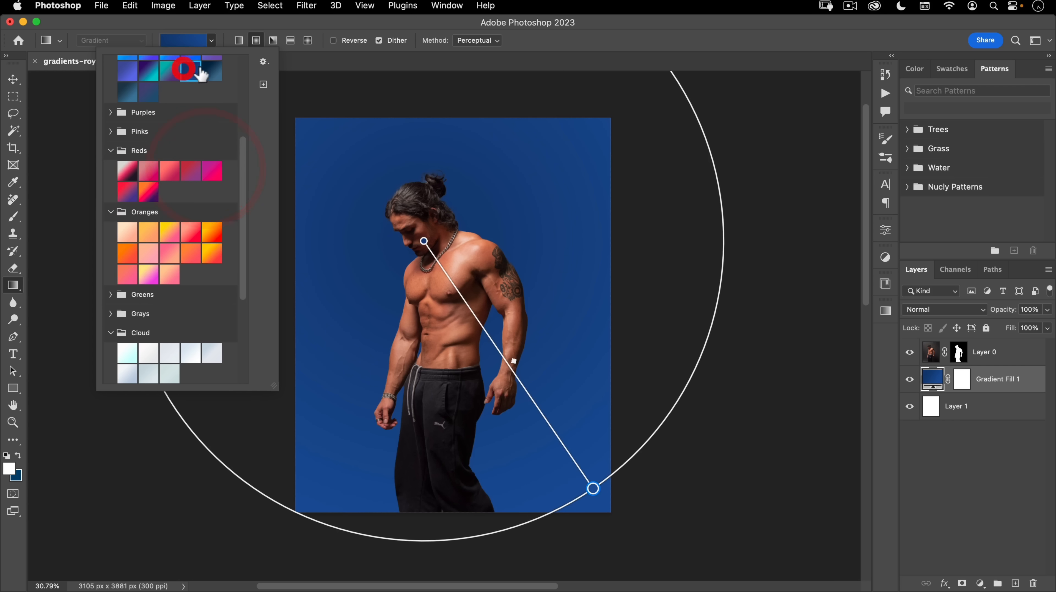
pyautogui.click(209, 70)
pyautogui.scroll(3, 205, 146)
pyautogui.click(169, 157)
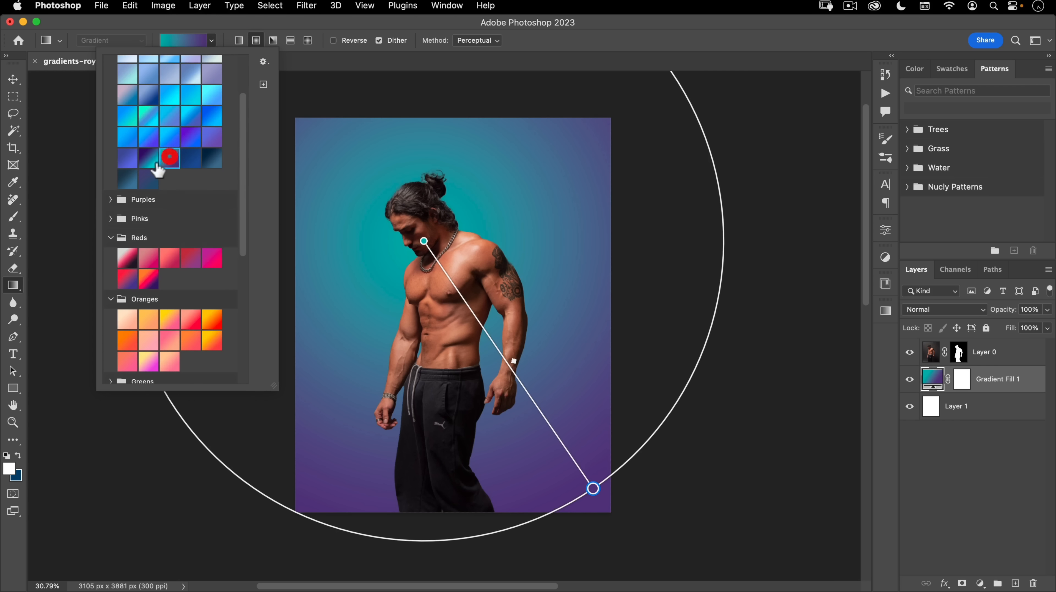
pyautogui.click(147, 157)
pyautogui.scroll(2, 185, 175)
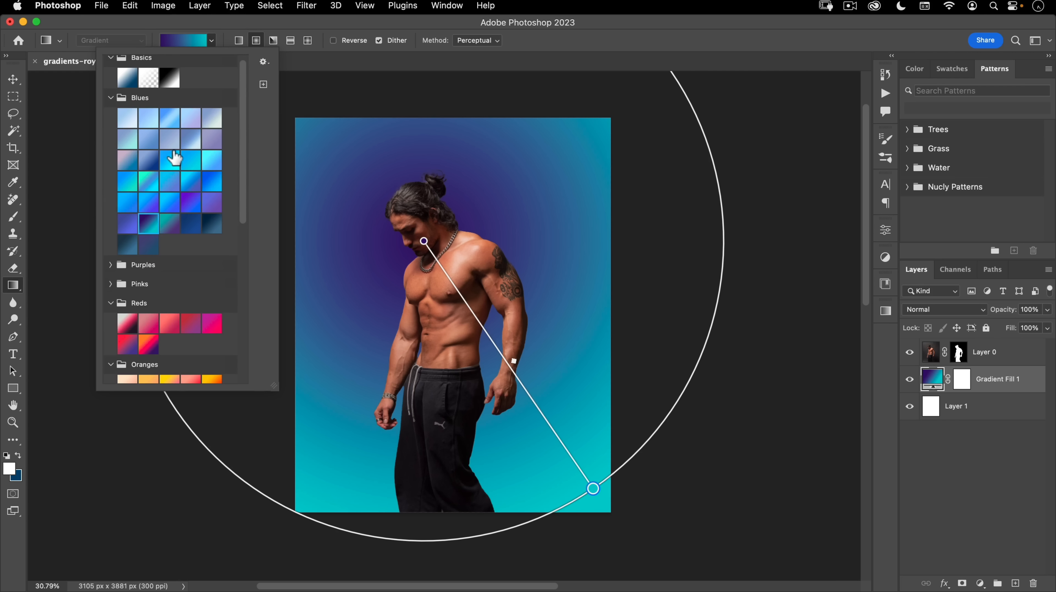
pyautogui.click(175, 157)
pyautogui.click(212, 178)
# Step: Apply the white-to-dark-blue Basics preset to the gradient fill and change its type to linear
pyautogui.click(127, 78)
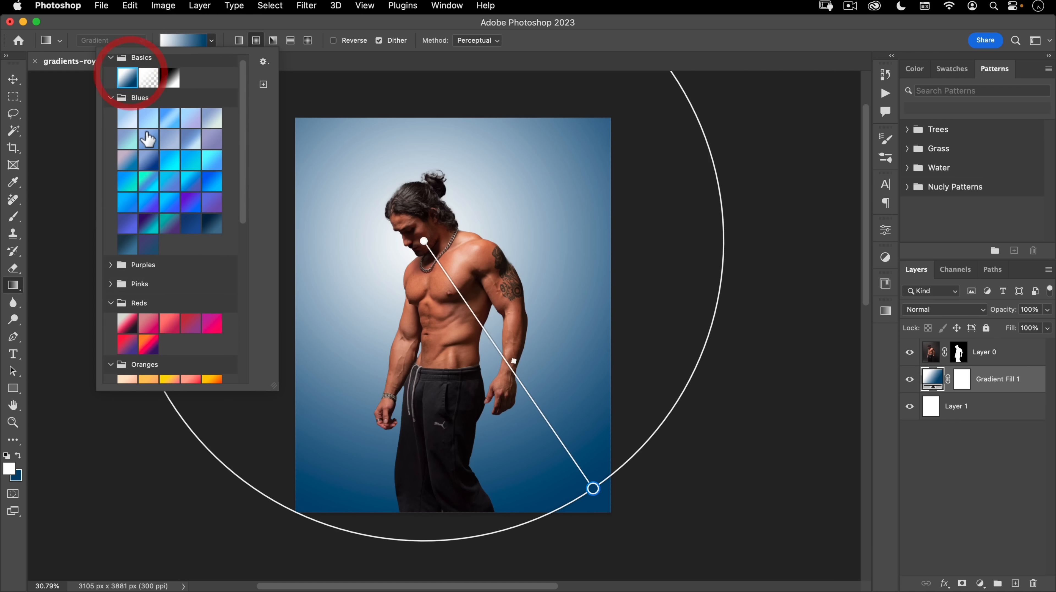
pyautogui.click(211, 39)
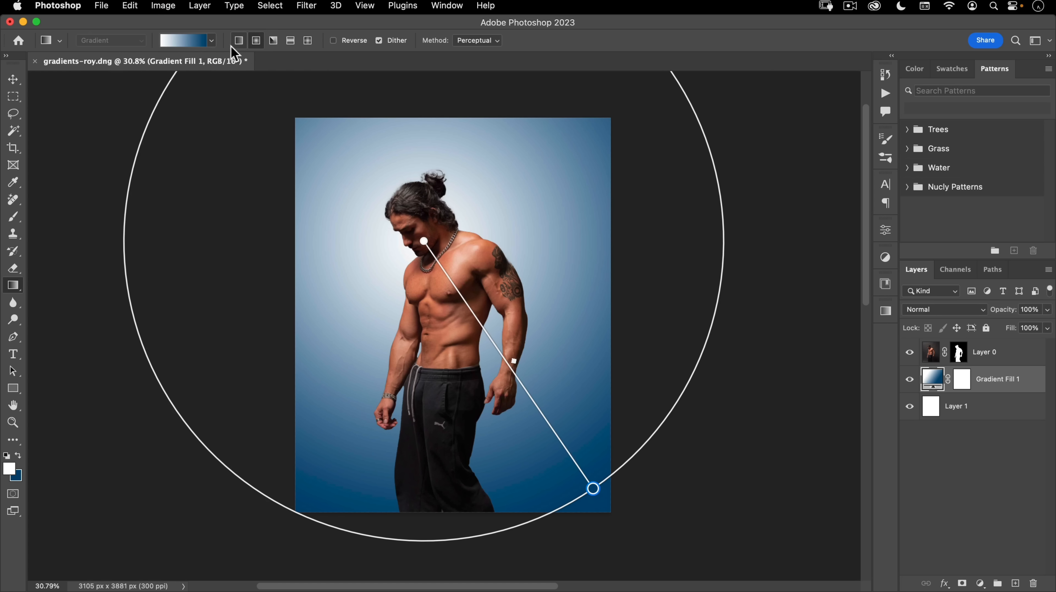
pyautogui.click(243, 40)
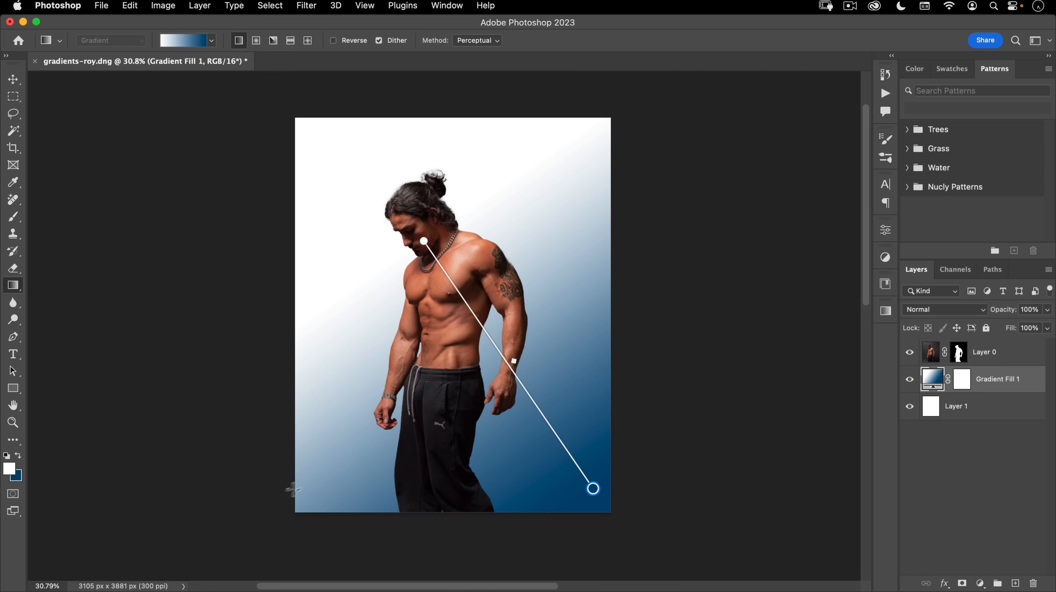
# Step: Redraw the linear gradient in several directions, ending with a diagonal from above the man's head to the lower-right of the canvas
pyautogui.moveTo(303, 492); pyautogui.dragTo(327, 487)
pyautogui.moveTo(353, 160); pyautogui.dragTo(579, 457)
pyautogui.moveTo(584, 146); pyautogui.dragTo(370, 429)
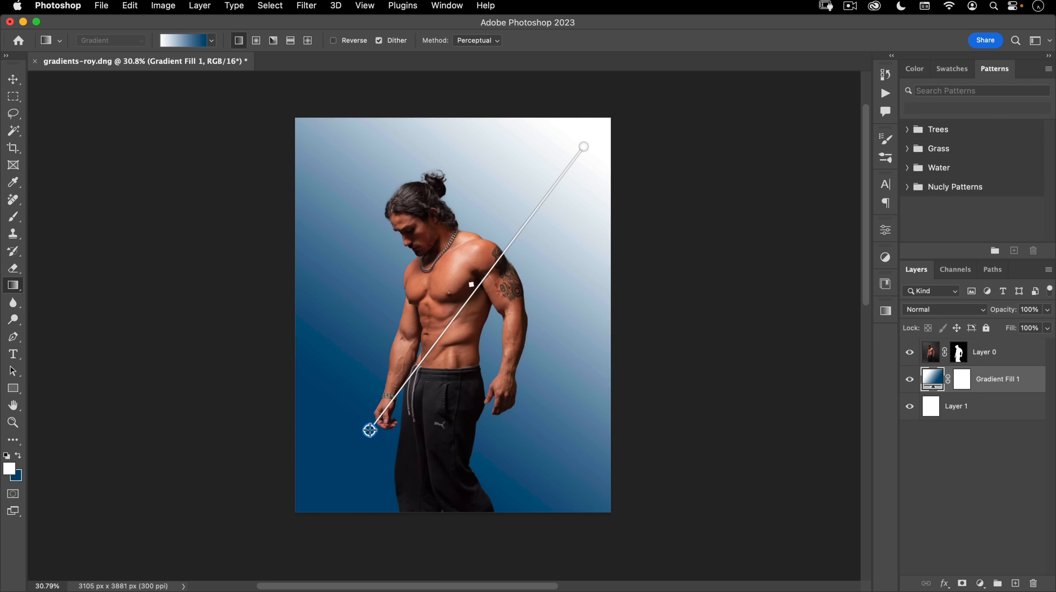
pyautogui.moveTo(353, 186); pyautogui.dragTo(529, 401)
pyautogui.moveTo(370, 469); pyautogui.dragTo(521, 200)
pyautogui.moveTo(395, 155)
pyautogui.mouseDown()
pyautogui.moveTo(561, 404)
pyautogui.moveTo(585, 462)
pyautogui.mouseUp()
# Step: Add two more gradient fill layers, one running diagonally from upper right to lower left and one from upper left to lower right
pyautogui.press('shift')
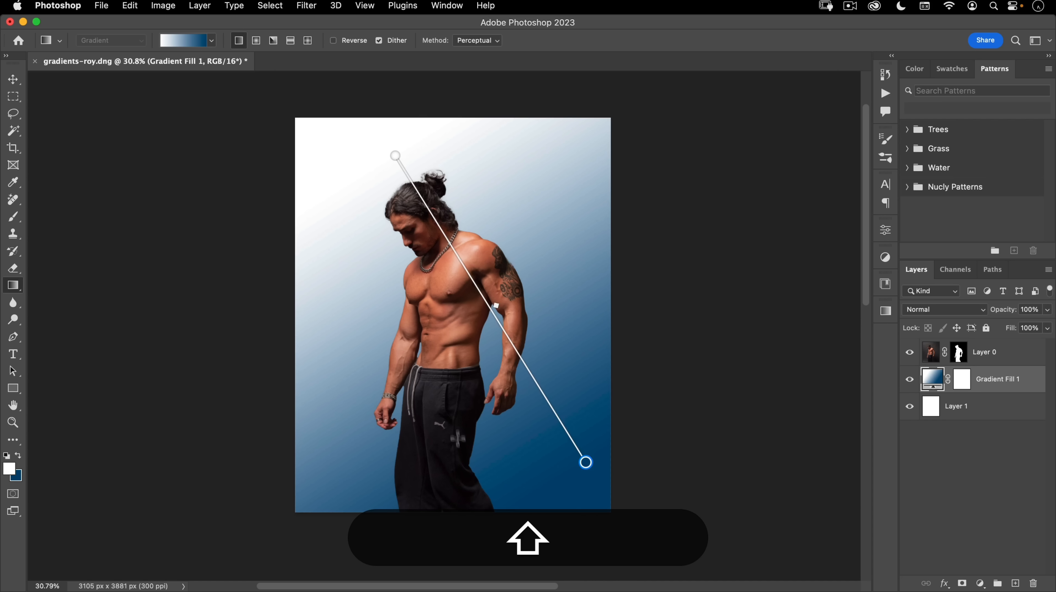
pyautogui.moveTo(550, 166); pyautogui.dragTo(385, 443)
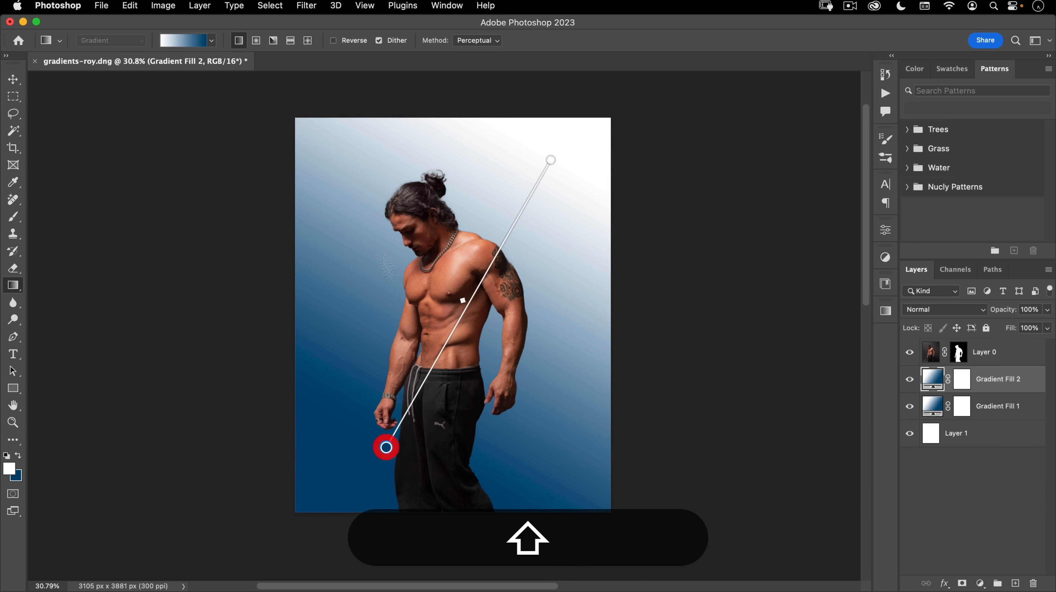
pyautogui.moveTo(405, 276); pyautogui.dragTo(519, 395)
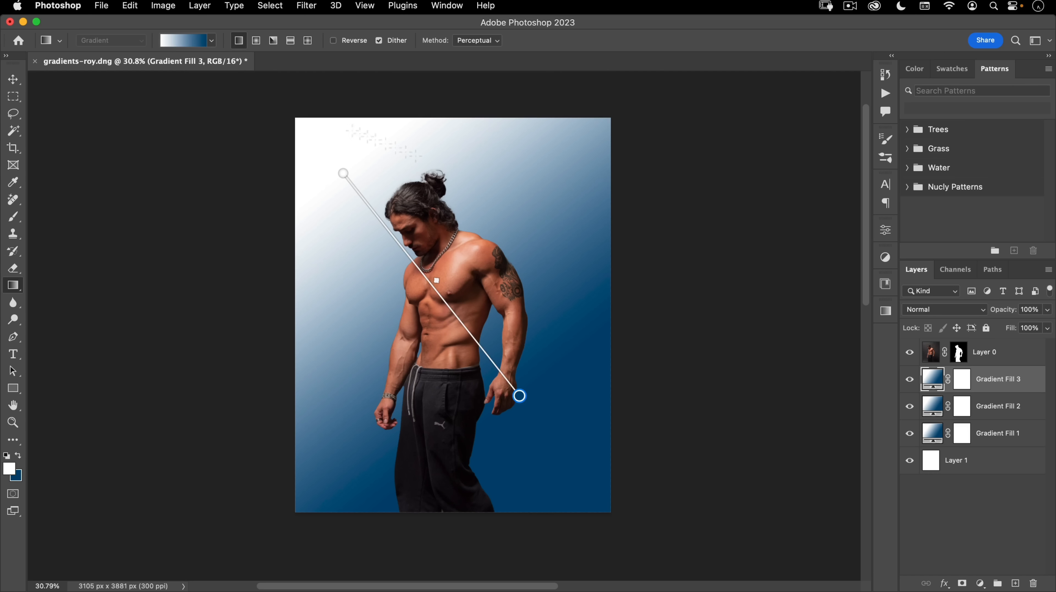
# Step: Toggle the visibility of Gradient Fill 3 and Gradient Fill 2 to compare the stacked gradients
pyautogui.click(909, 386)
pyautogui.click(910, 407)
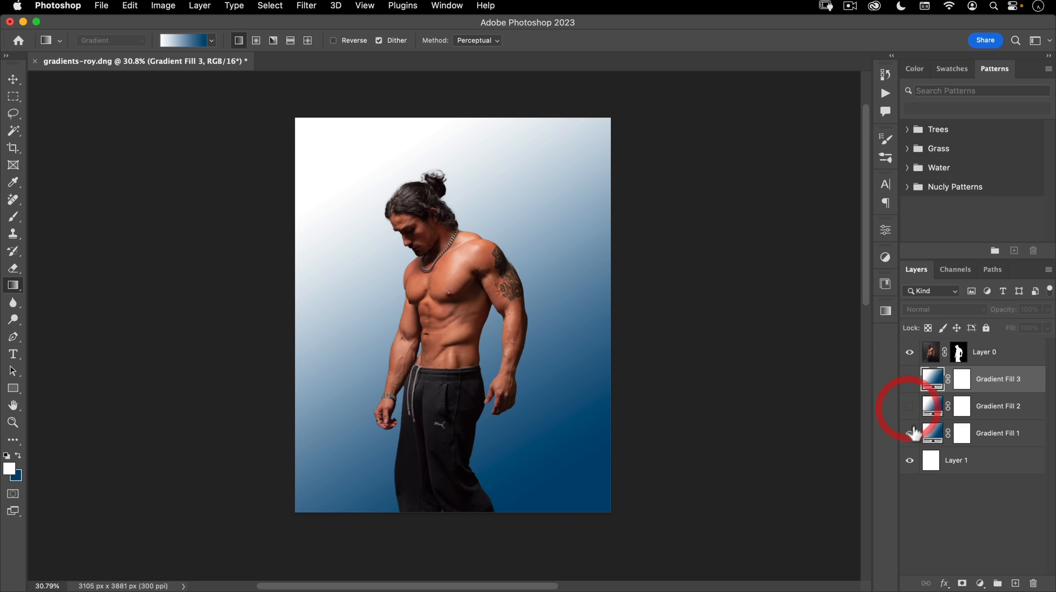
pyautogui.click(910, 407)
pyautogui.click(910, 379)
pyautogui.click(910, 407)
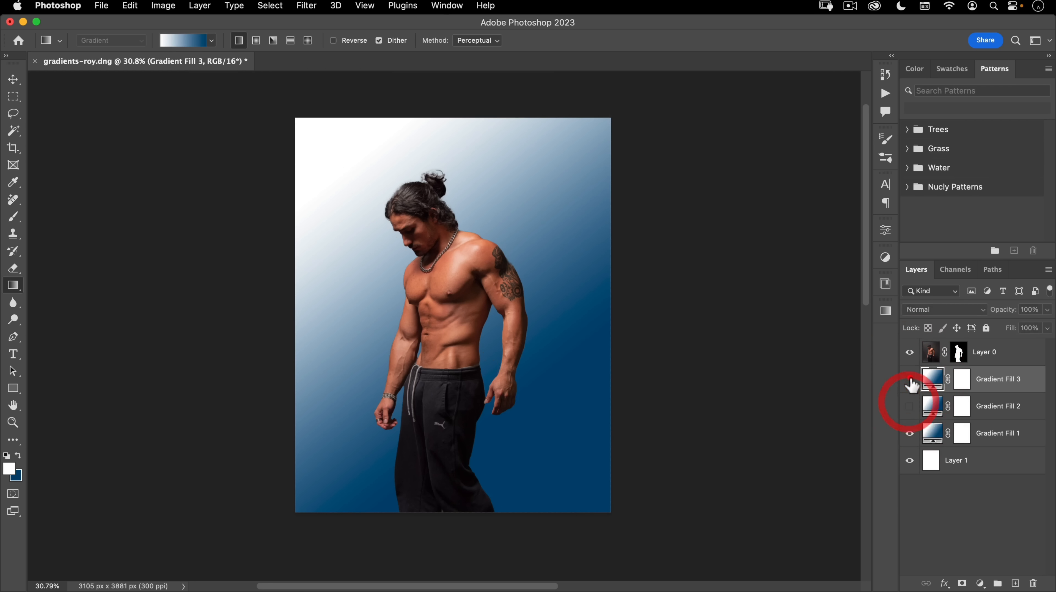
pyautogui.click(910, 379)
pyautogui.click(910, 407)
pyautogui.click(910, 379)
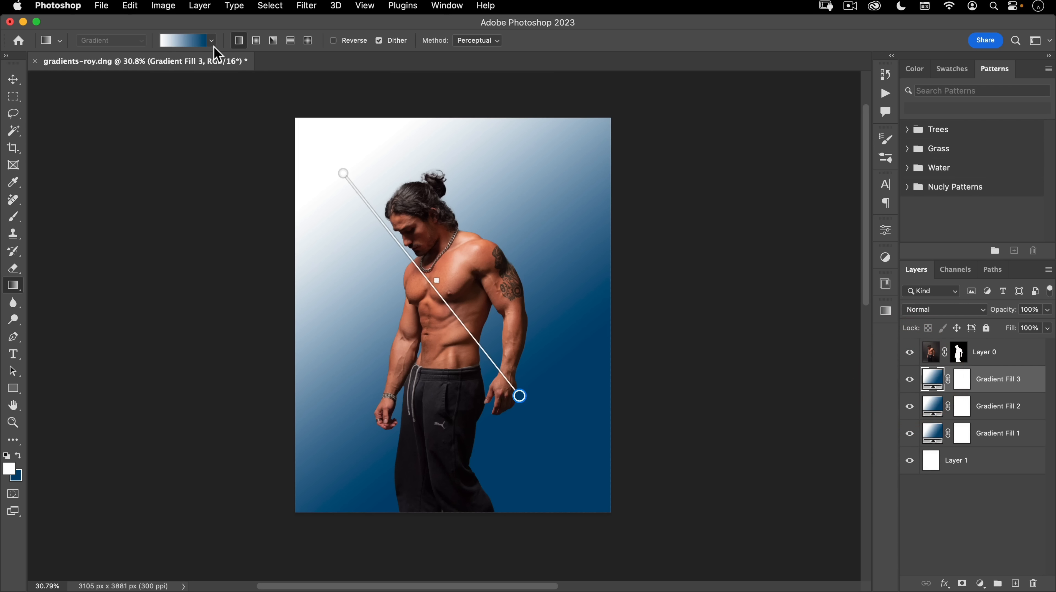
# Step: Select all three gradient fill layers and choose the white-to-transparent Basics preset for Gradient Fill 3
pyautogui.keyDown('shift'); pyautogui.click(927, 442); pyautogui.keyUp('shift')
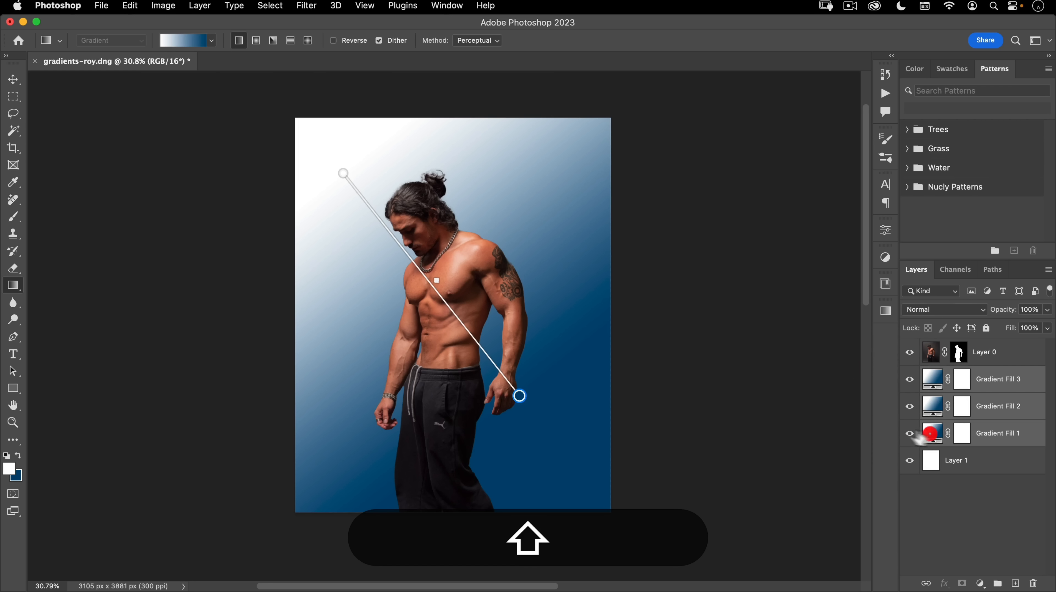
pyautogui.click(211, 41)
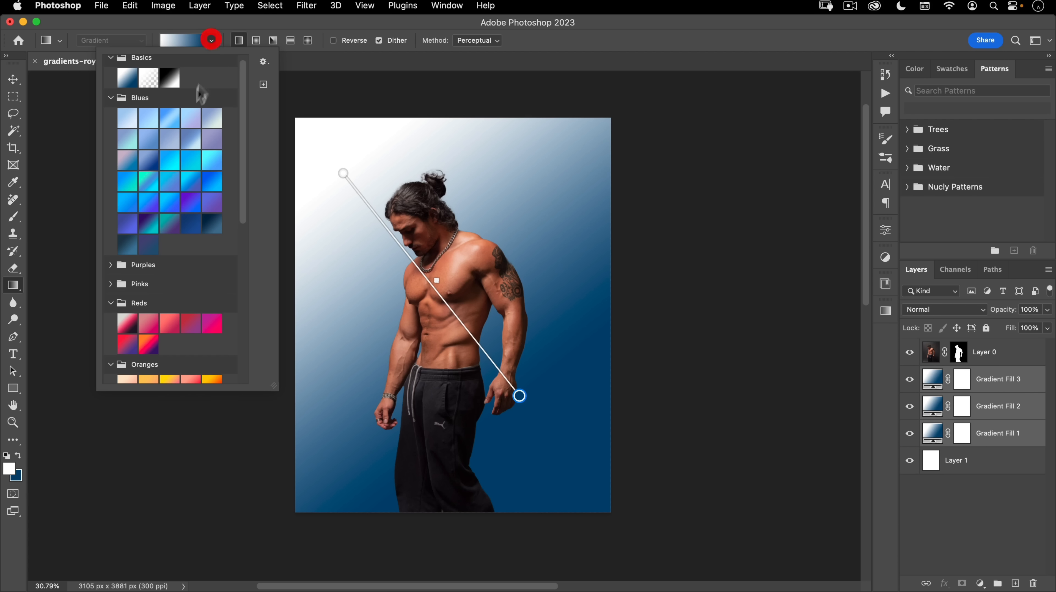
pyautogui.click(149, 78)
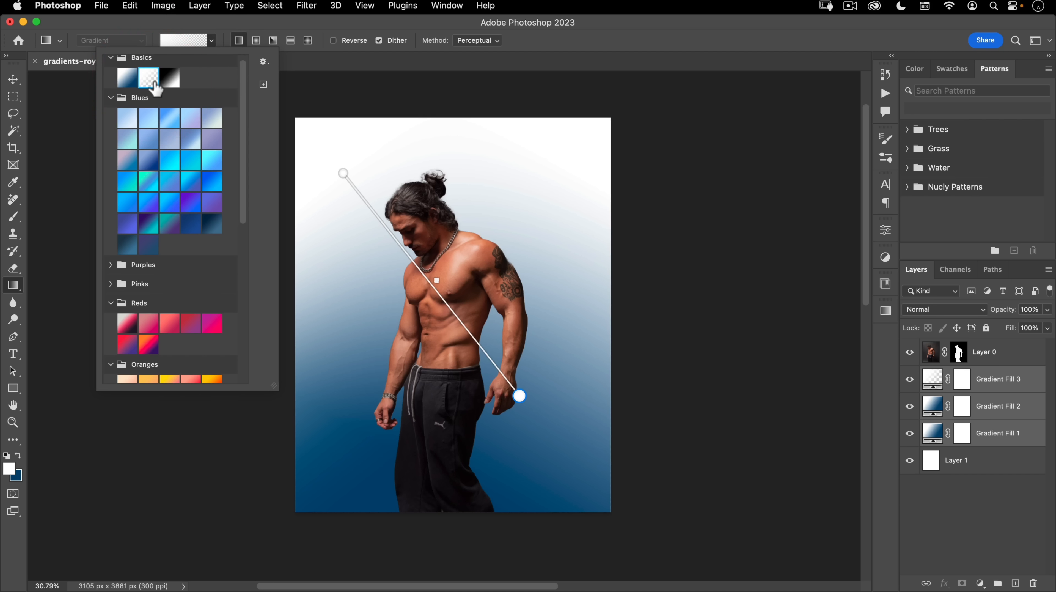
# Step: Apply the white-to-transparent Basics preset individually to Gradient Fill 2 and Gradient Fill 1
pyautogui.click(920, 404)
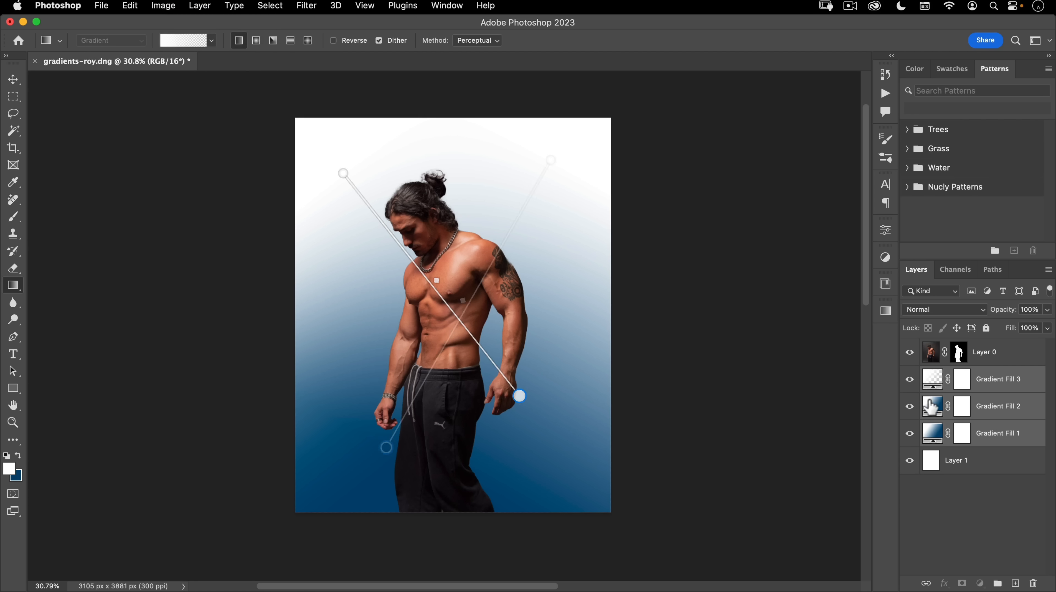
pyautogui.click(211, 40)
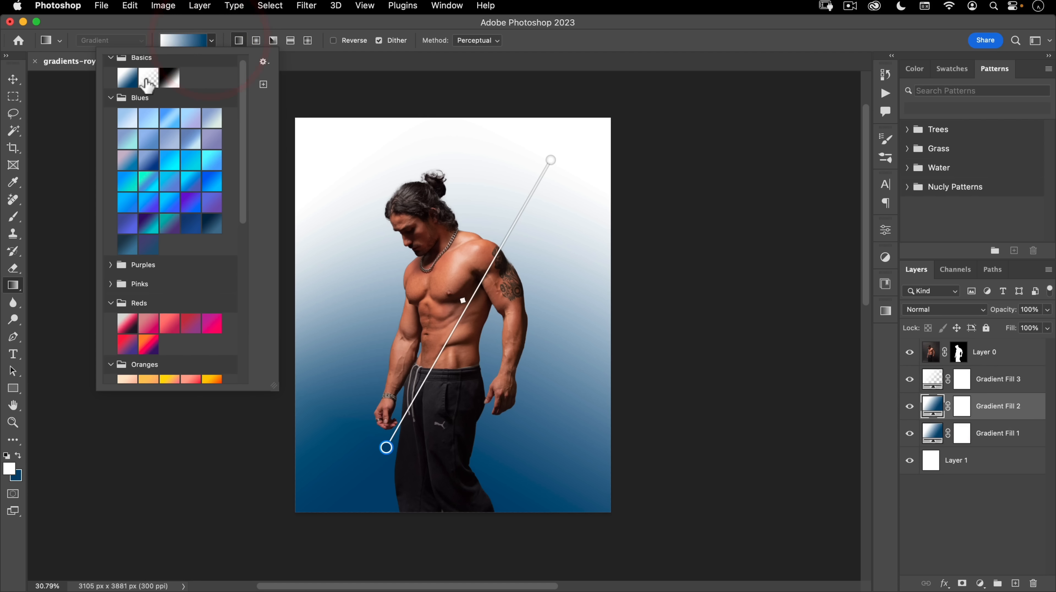
pyautogui.click(148, 78)
pyautogui.click(931, 432)
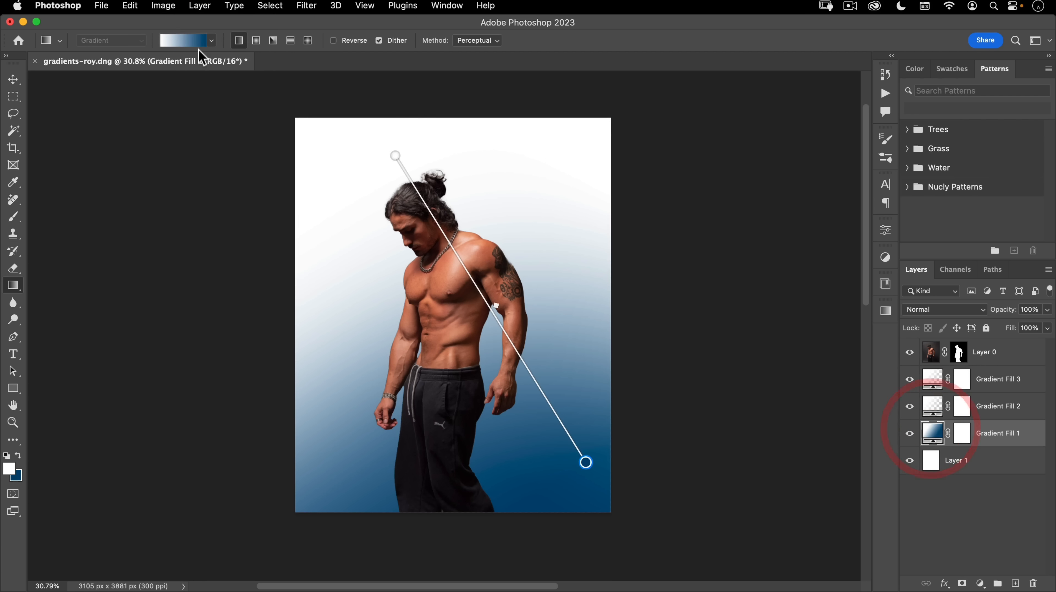
pyautogui.click(213, 40)
pyautogui.click(148, 79)
pyautogui.click(224, 19)
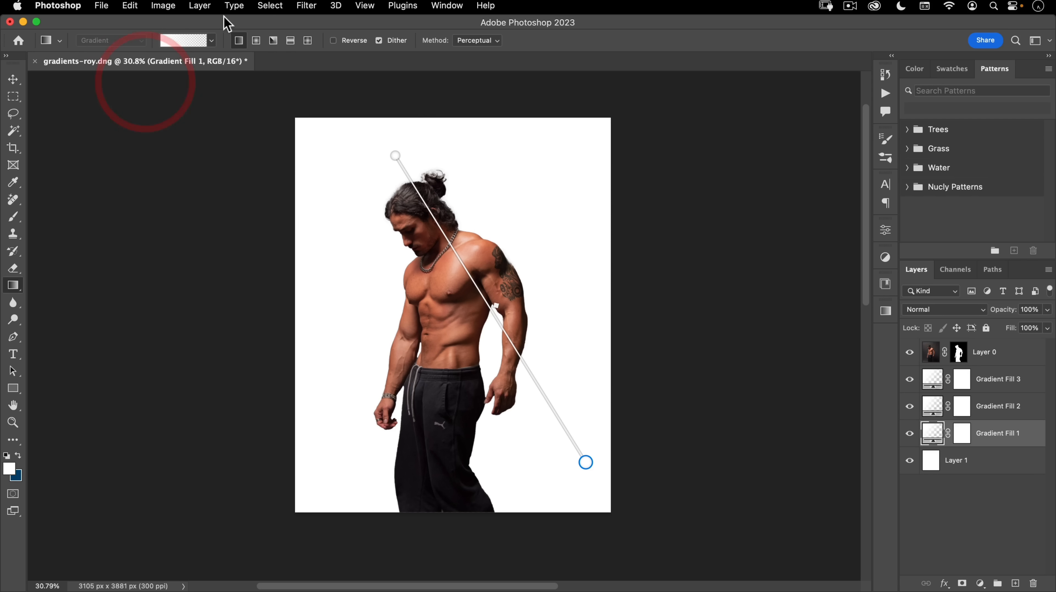
# Step: Invert the white Layer 1 to black
pyautogui.click(981, 466)
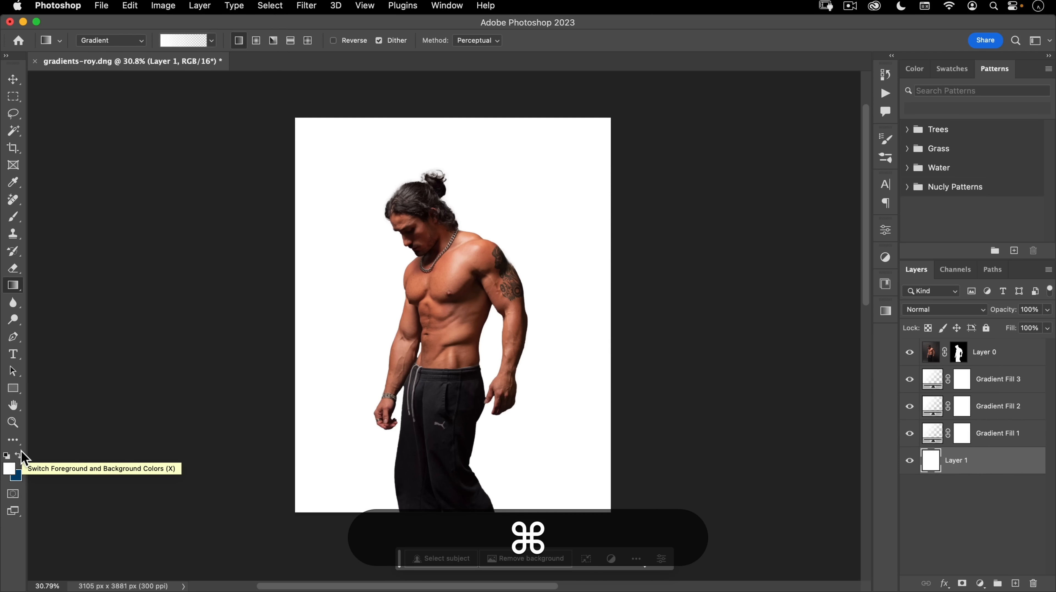
pyautogui.press('super+i')
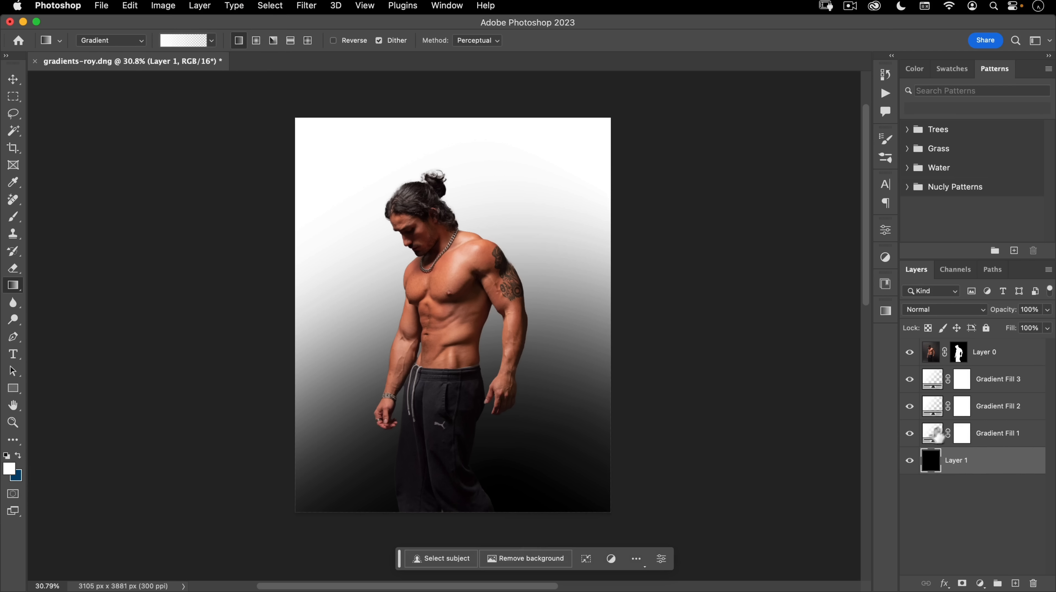
# Step: Toggle the three gradient fill layers on and off to examine how each transparent gradient blends over the black background
pyautogui.click(914, 435)
pyautogui.click(910, 406)
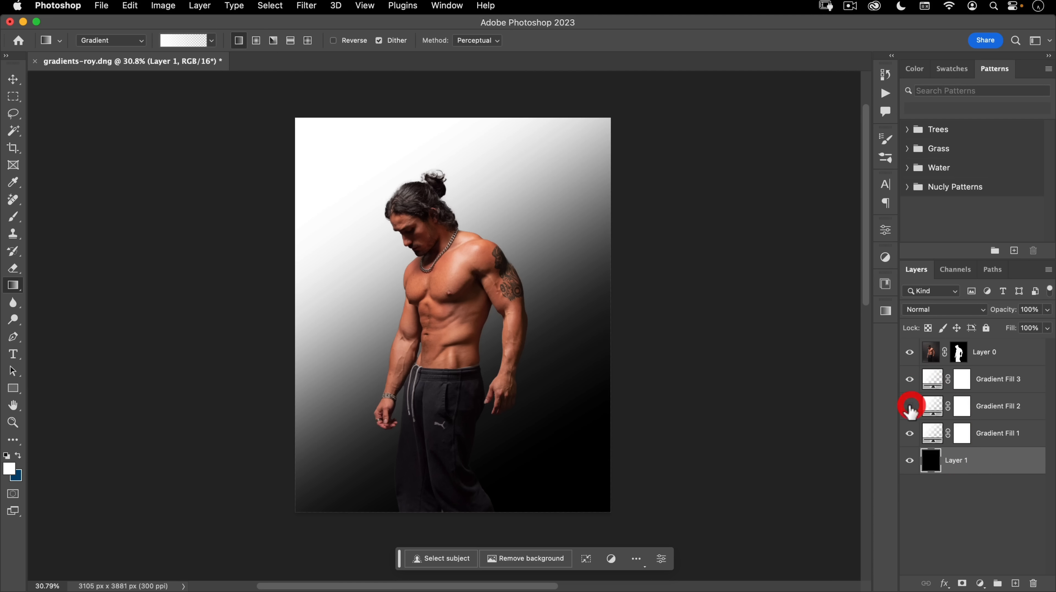
pyautogui.click(907, 405)
pyautogui.click(908, 405)
pyautogui.click(908, 406)
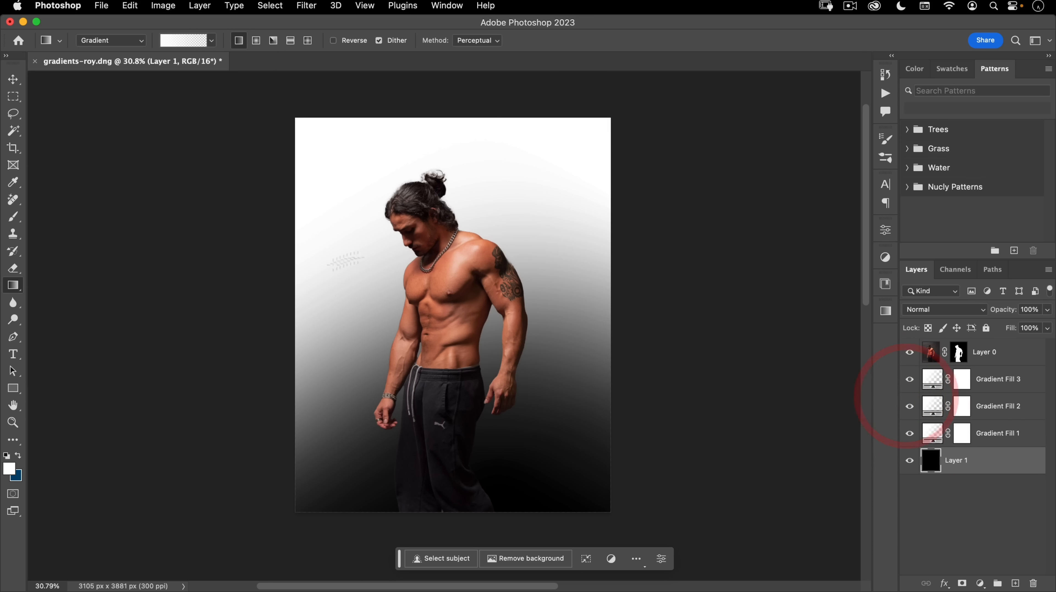
pyautogui.click(911, 405)
pyautogui.click(907, 380)
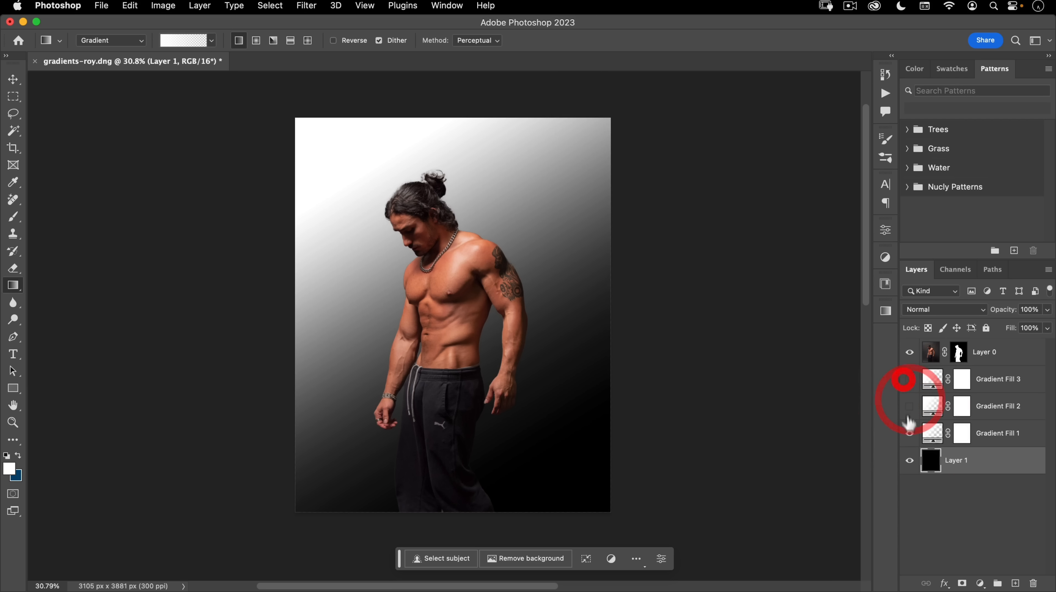
pyautogui.click(909, 433)
pyautogui.click(909, 432)
pyautogui.click(913, 407)
pyautogui.click(911, 379)
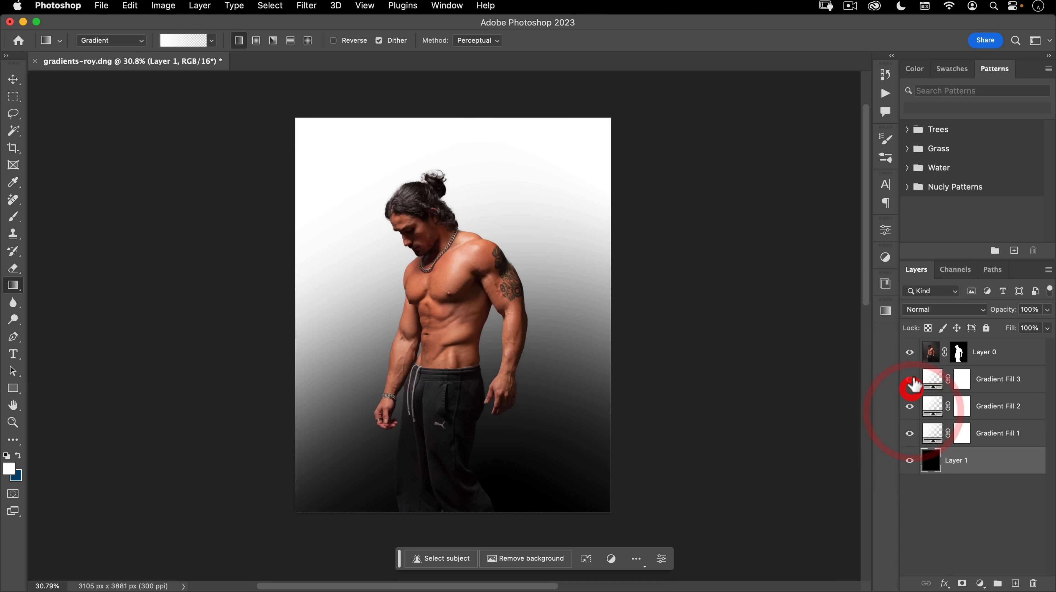
pyautogui.click(910, 380)
pyautogui.click(912, 406)
pyautogui.click(909, 432)
pyautogui.click(911, 408)
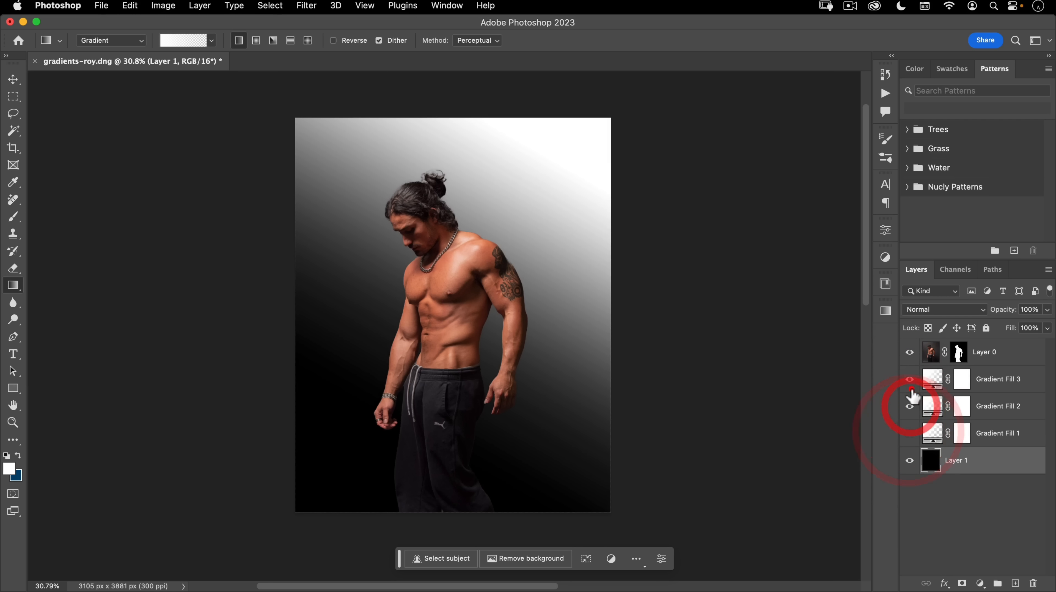
pyautogui.click(910, 378)
pyautogui.click(910, 432)
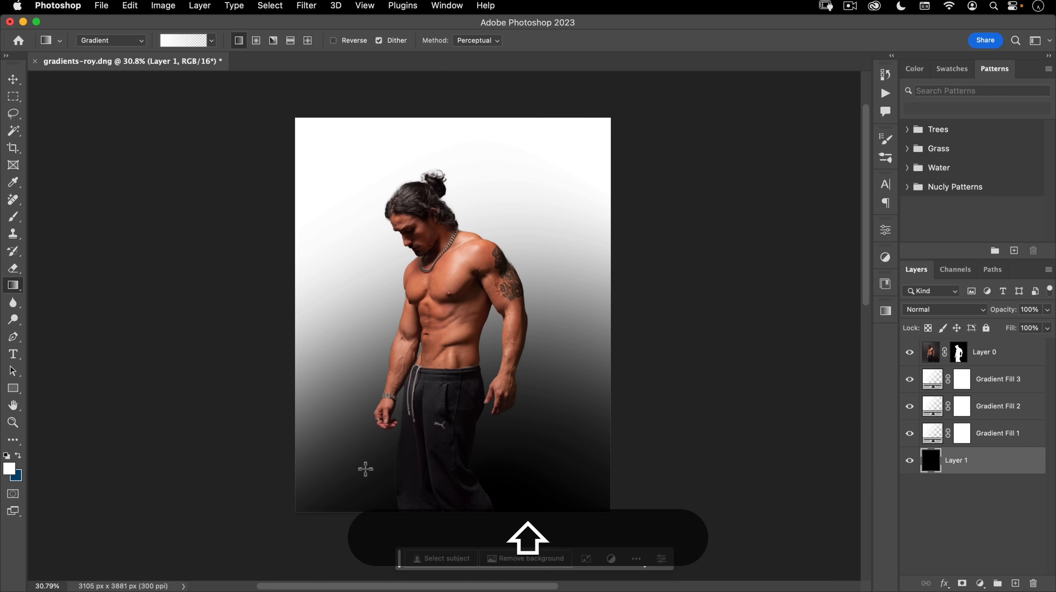
# Step: Add a gradient fill above Layer 1 from the lower-left background to the man's chest, and merge it with Gradient Fill 1
pyautogui.moveTo(365, 469); pyautogui.dragTo(462, 283)
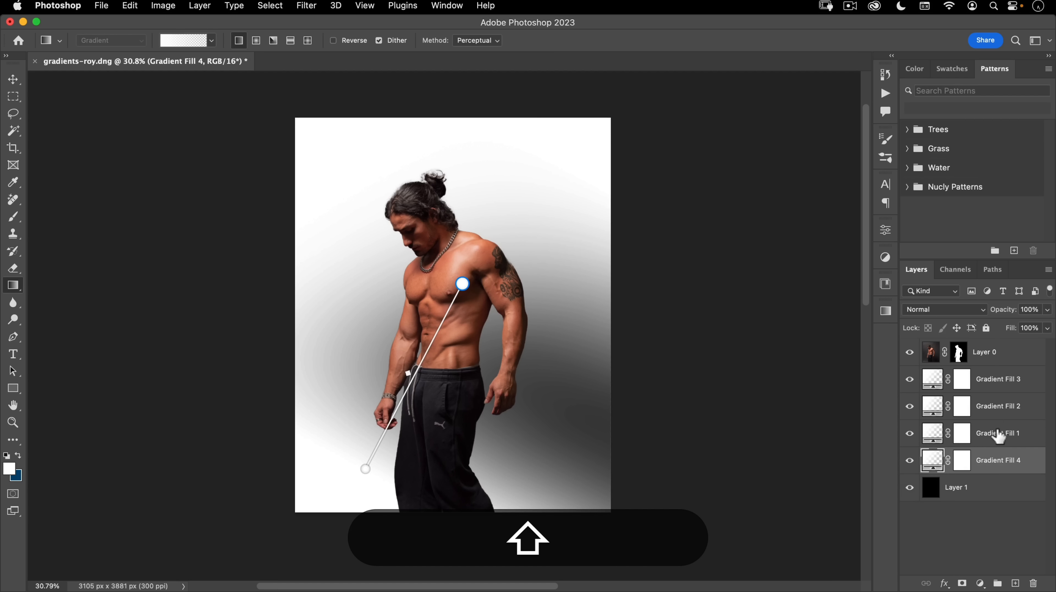
pyautogui.keyDown('shift'); pyautogui.click(1026, 433); pyautogui.keyUp('shift')
pyautogui.press('super+e')
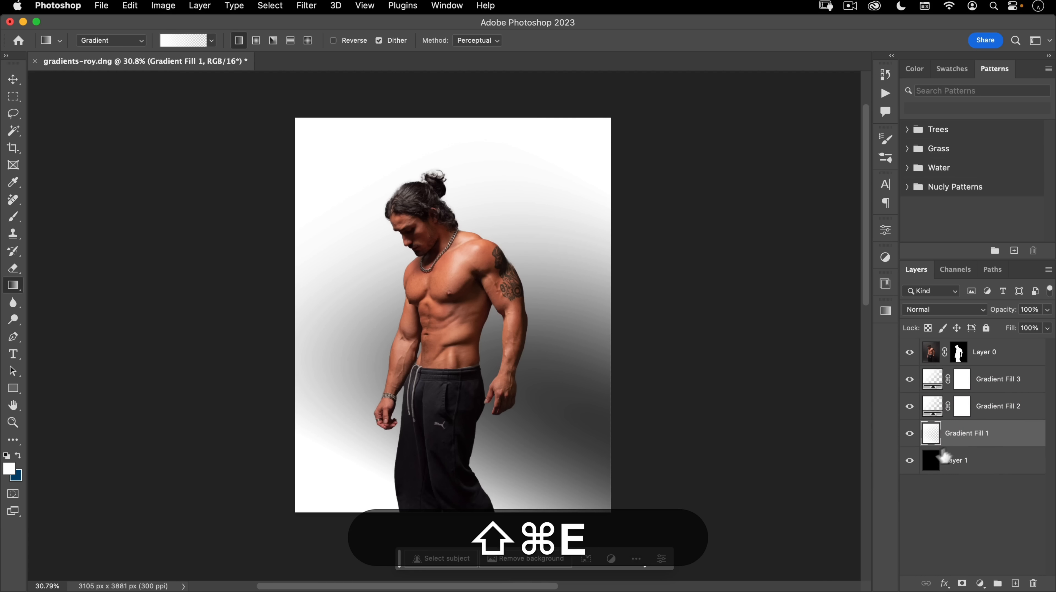
# Step: Toggle the merged Gradient Fill 1 layer and the editable Gradient Fill 2 to compare their effect on the background
pyautogui.click(909, 434)
pyautogui.click(909, 434)
pyautogui.click(932, 405)
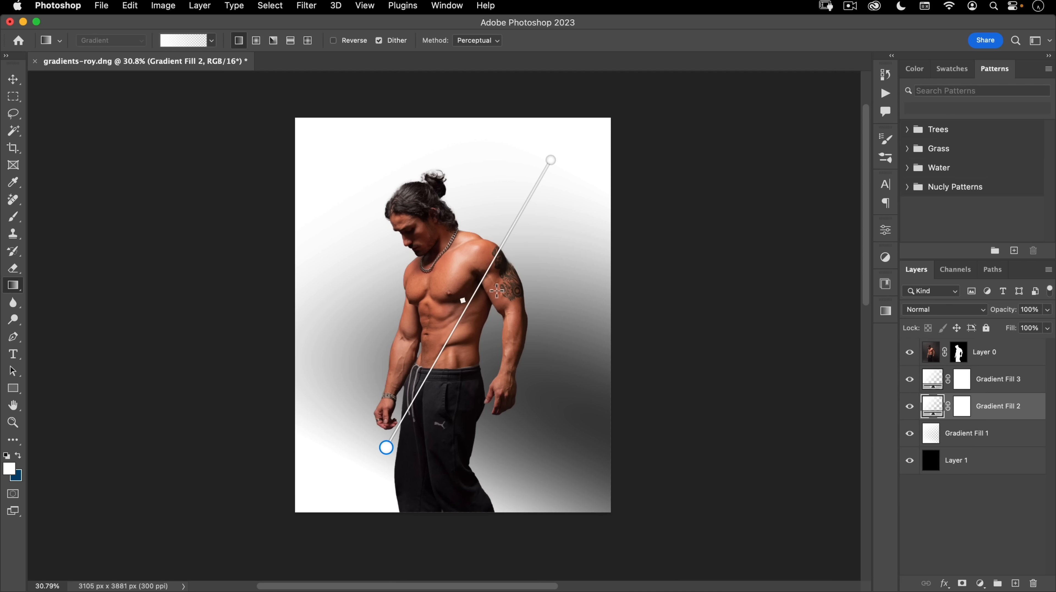
pyautogui.click(910, 406)
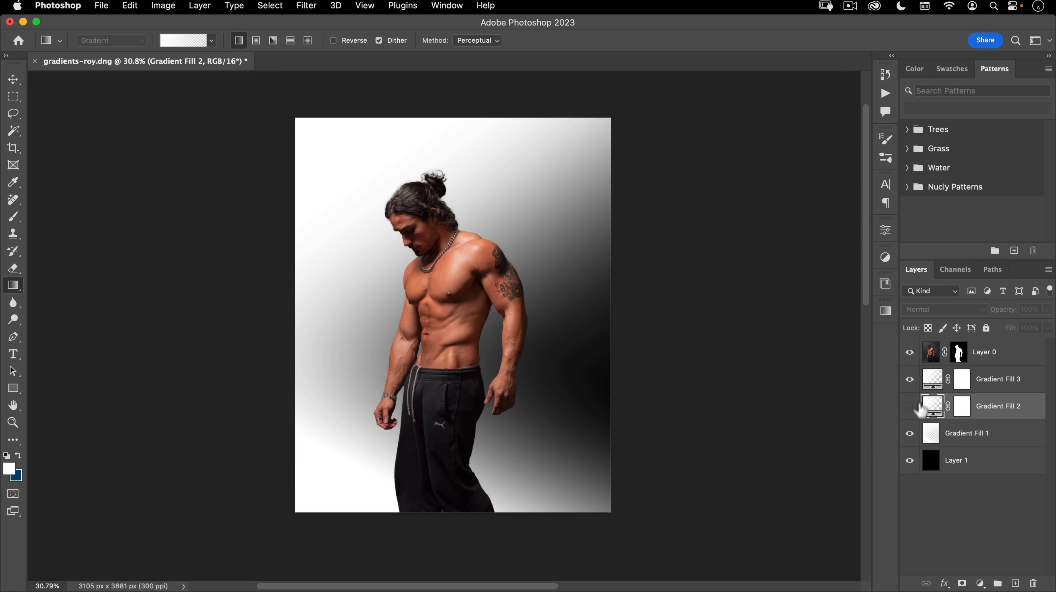
pyautogui.click(911, 405)
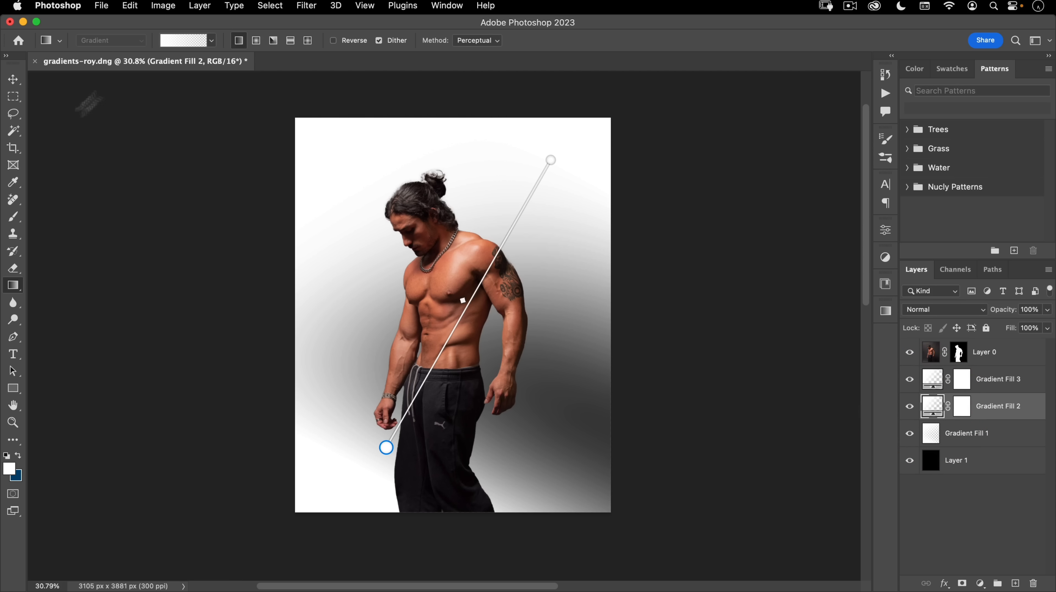
# Step: Reposition Gradient Fill 2 to run diagonally from the canvas's upper-left area to the background beside the man's leg
pyautogui.moveTo(552, 162); pyautogui.dragTo(359, 156)
pyautogui.moveTo(386, 448)
pyautogui.mouseDown()
pyautogui.moveTo(577, 365)
pyautogui.moveTo(574, 443)
pyautogui.mouseUp()
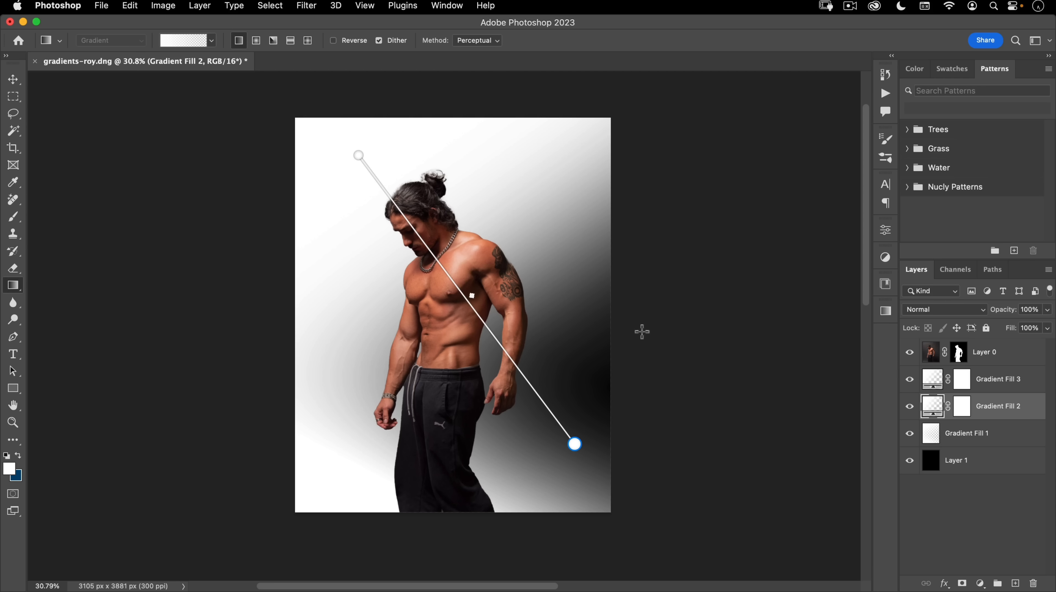
# Step: Delete the Gradient Fill 3, Gradient Fill 2 and merged Gradient Fill 1 layers
pyautogui.click(936, 391)
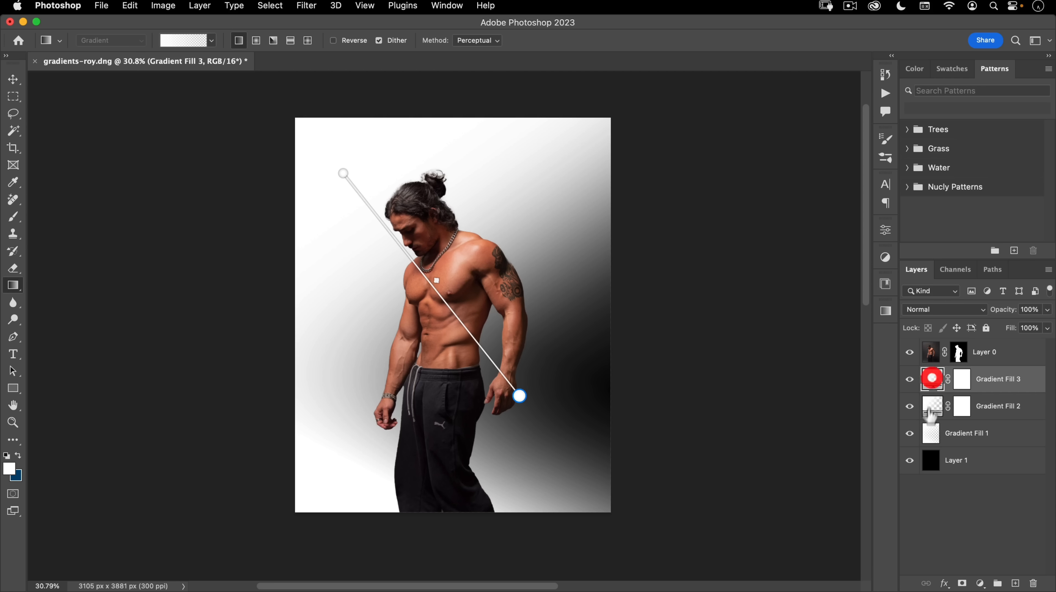
pyautogui.moveTo(935, 391); pyautogui.dragTo(1033, 584)
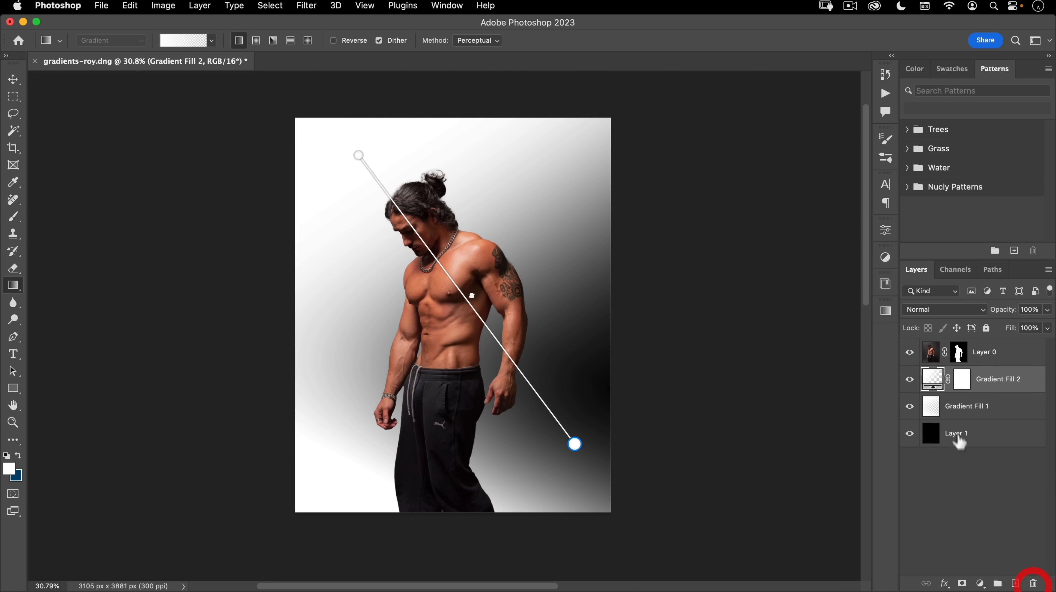
pyautogui.moveTo(938, 388); pyautogui.dragTo(1033, 583)
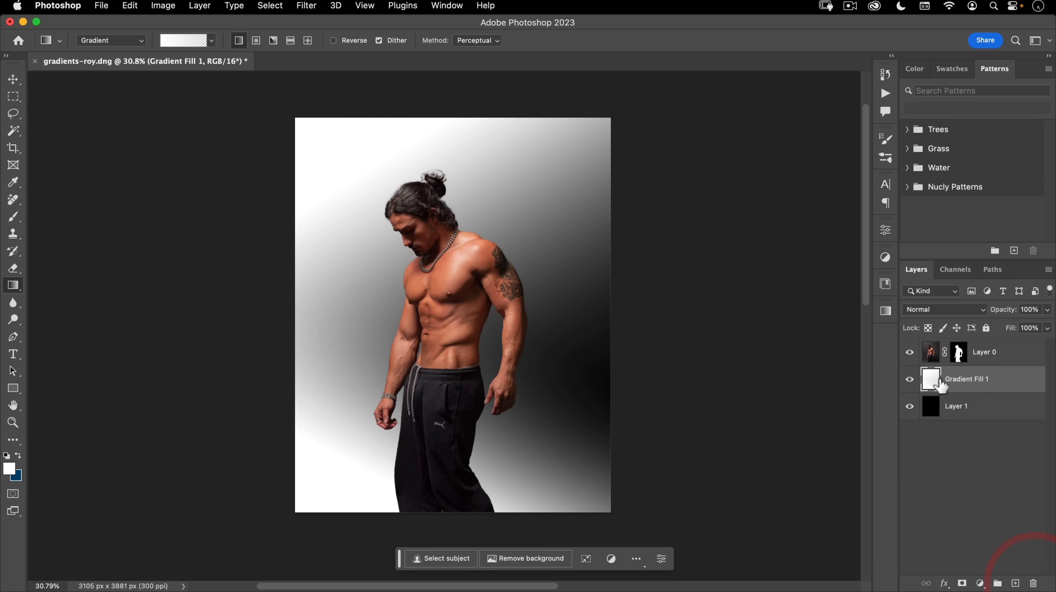
pyautogui.moveTo(941, 385); pyautogui.dragTo(1033, 583)
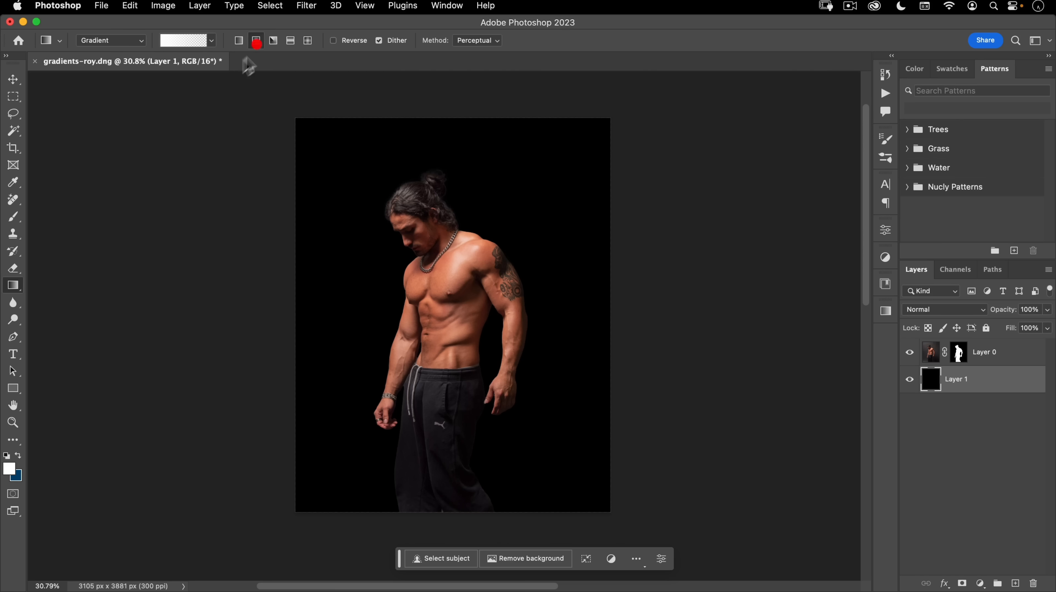
# Step: Add a reversed radial gradient fill with a dark blue preset, from the man's face to the canvas's lower-right corner
pyautogui.click(183, 41)
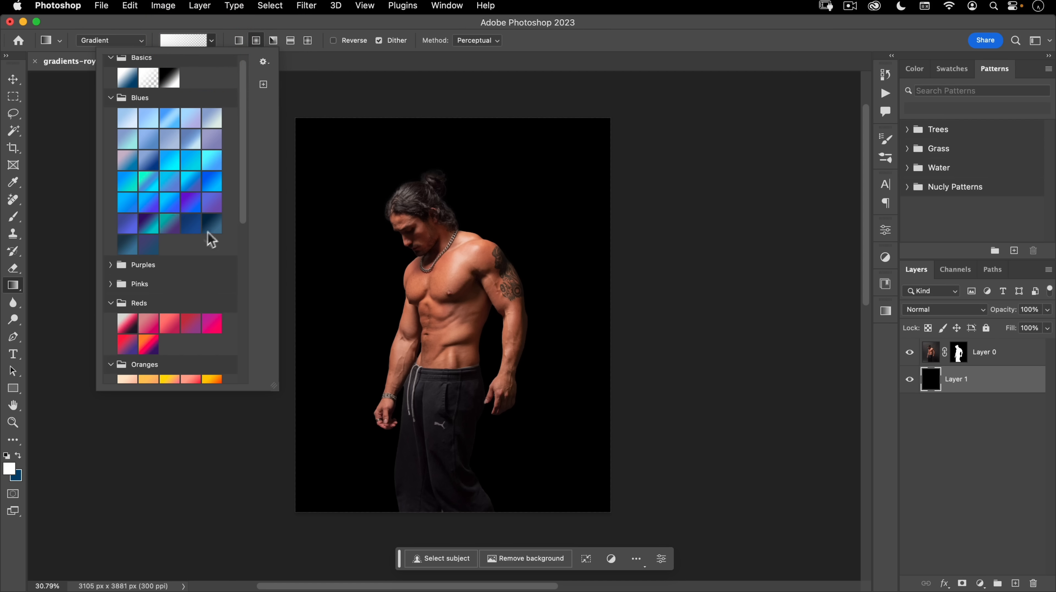
pyautogui.click(127, 246)
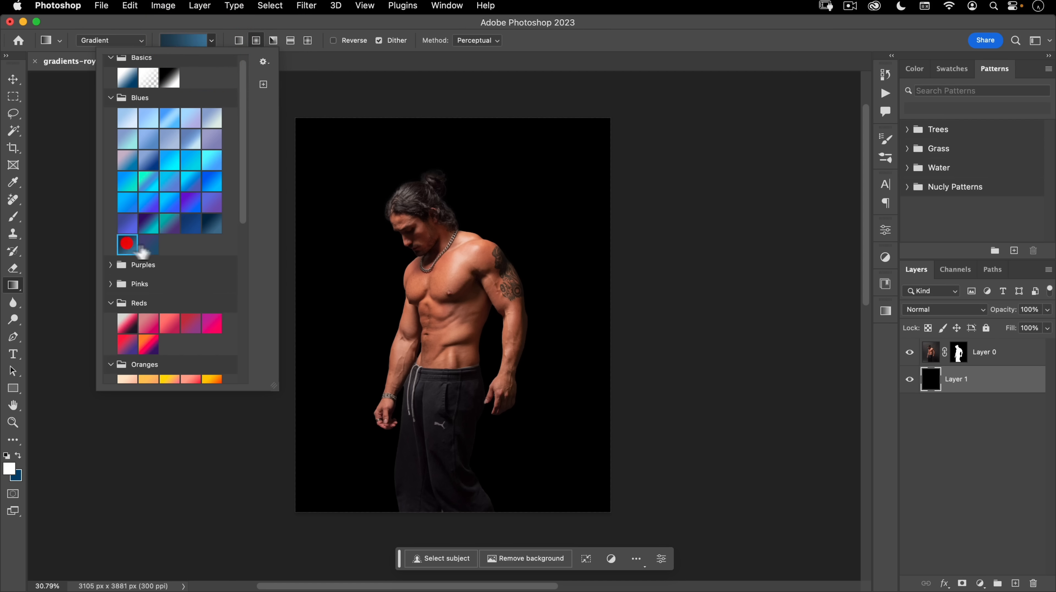
pyautogui.click(182, 20)
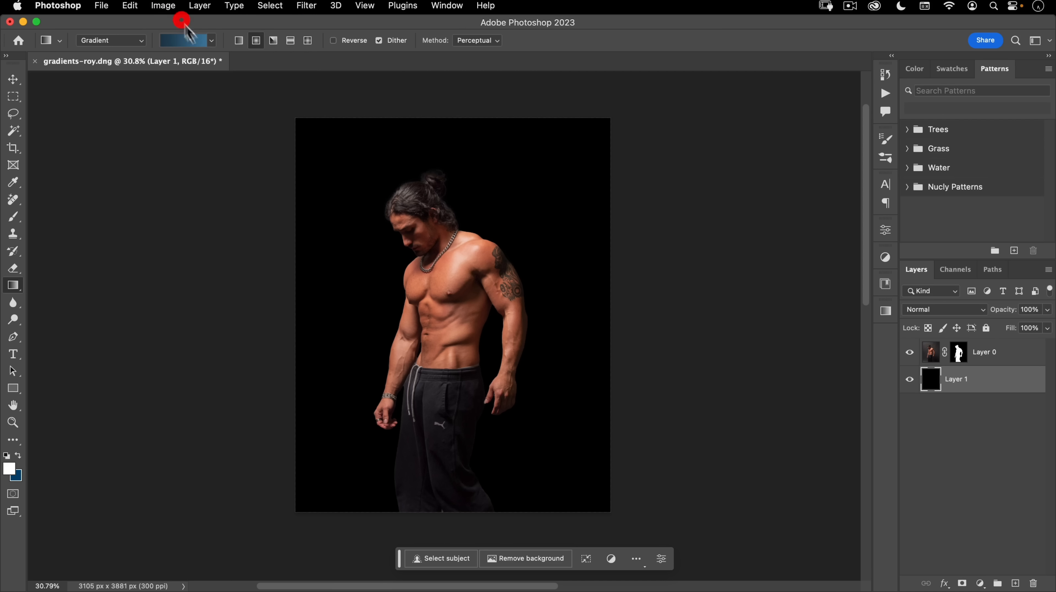
pyautogui.click(343, 43)
pyautogui.moveTo(420, 221); pyautogui.dragTo(609, 513)
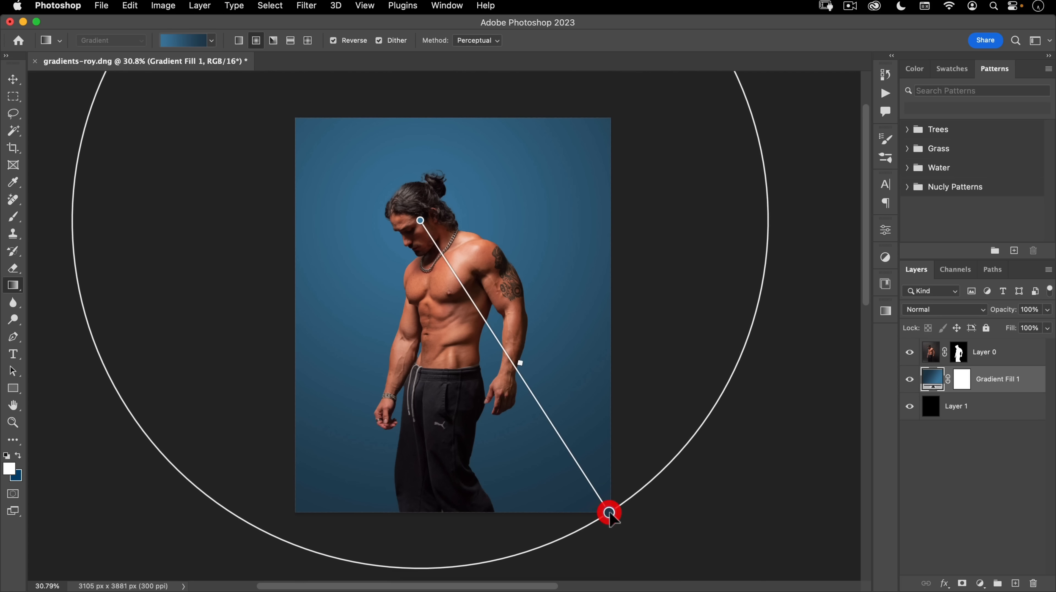
# Step: Set the radial gradient's outer color stop to #01060a and move its midpoint outward to the man's forearm
pyautogui.doubleClick(609, 512)
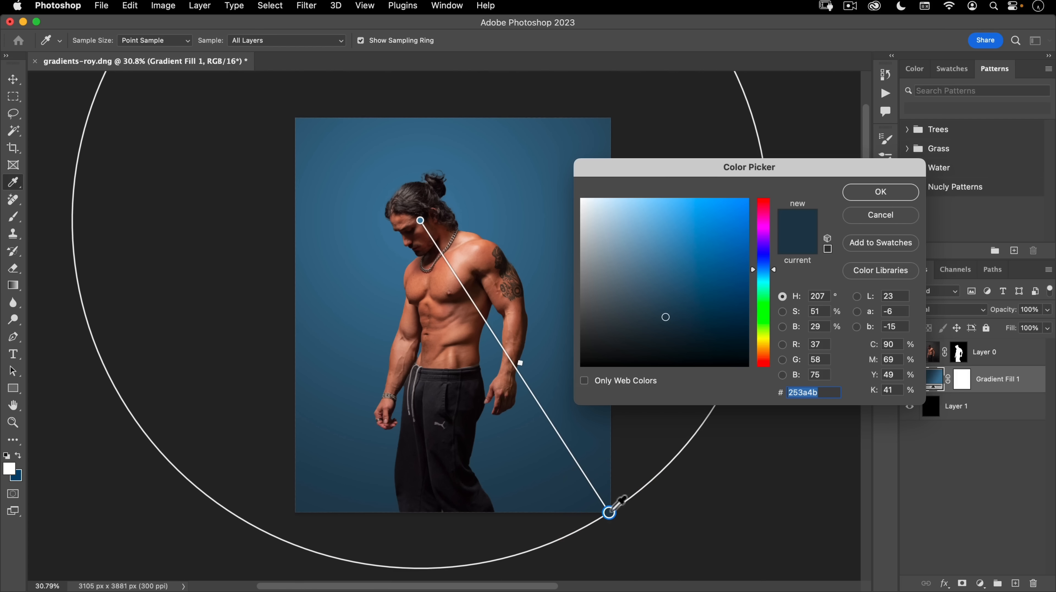
pyautogui.moveTo(666, 317); pyautogui.dragTo(733, 361)
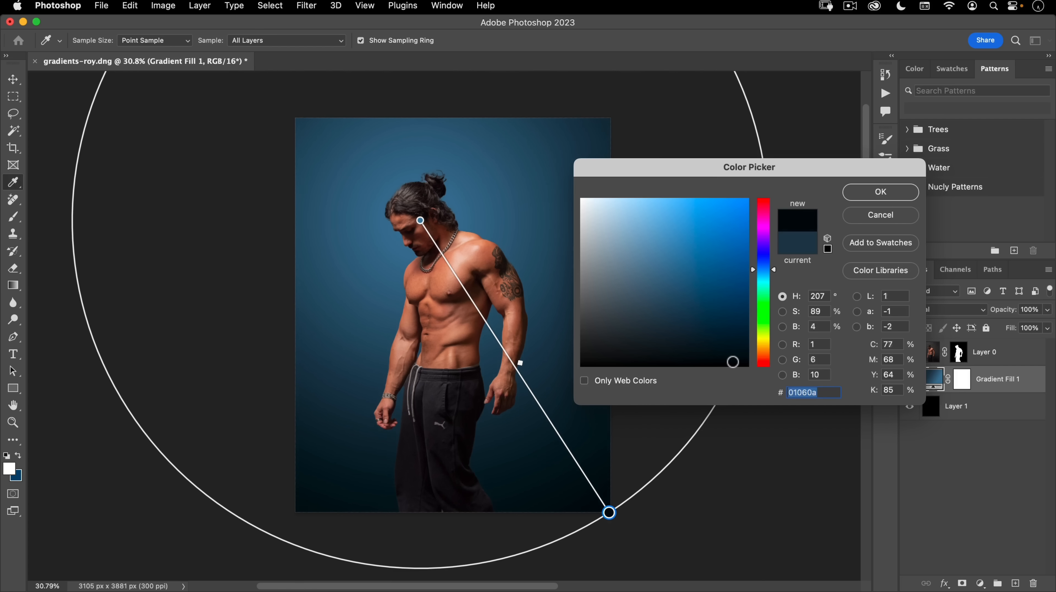
pyautogui.click(880, 192)
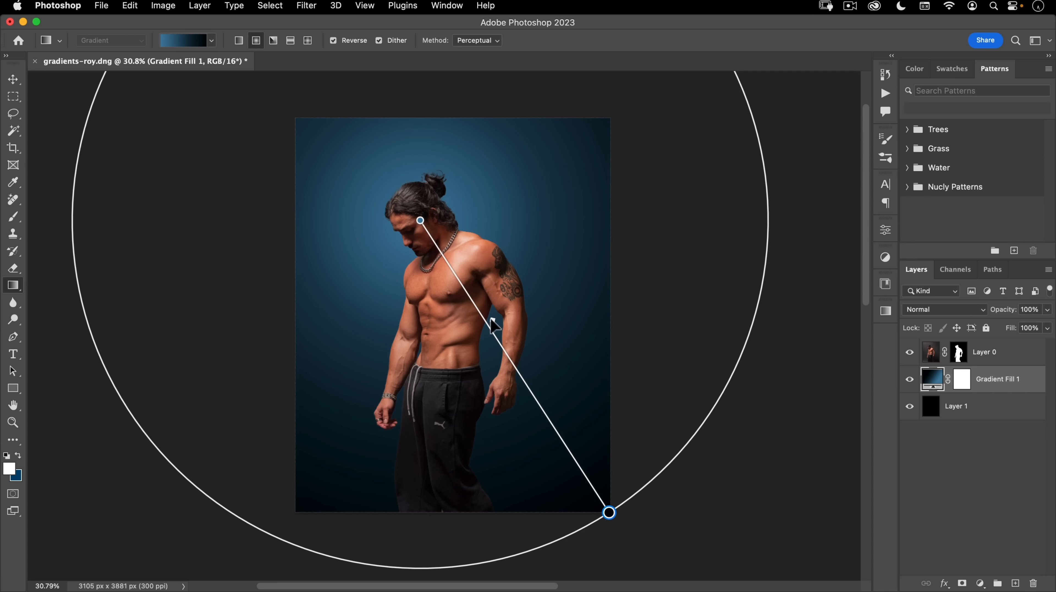
pyautogui.moveTo(491, 317); pyautogui.dragTo(507, 342)
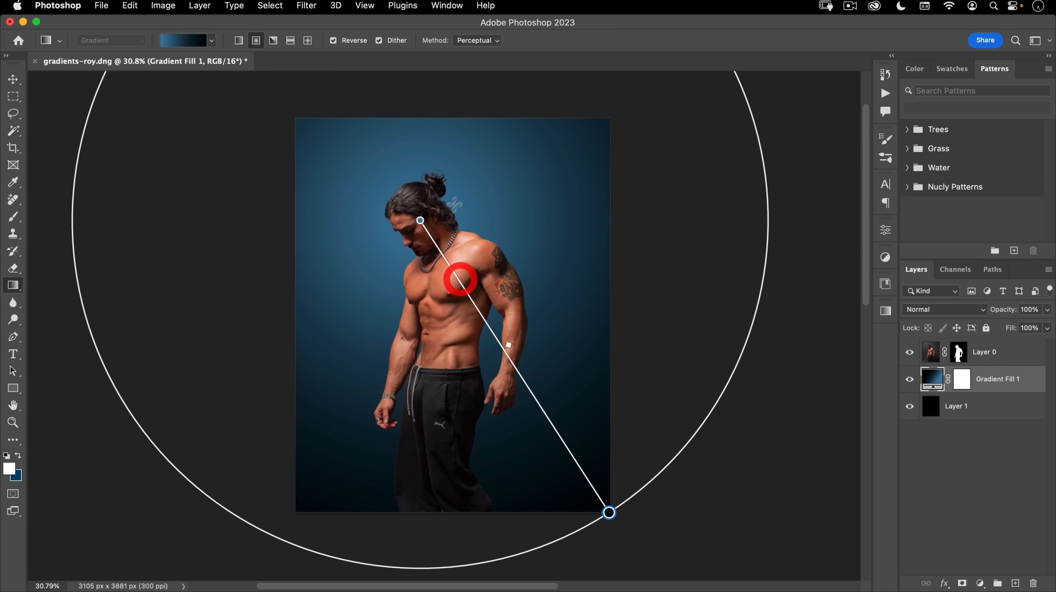
# Step: Shift the radial gradient's center slightly up to the man's forehead, set its center color to #415f76, and deselect the layer
pyautogui.moveTo(420, 220); pyautogui.dragTo(412, 216)
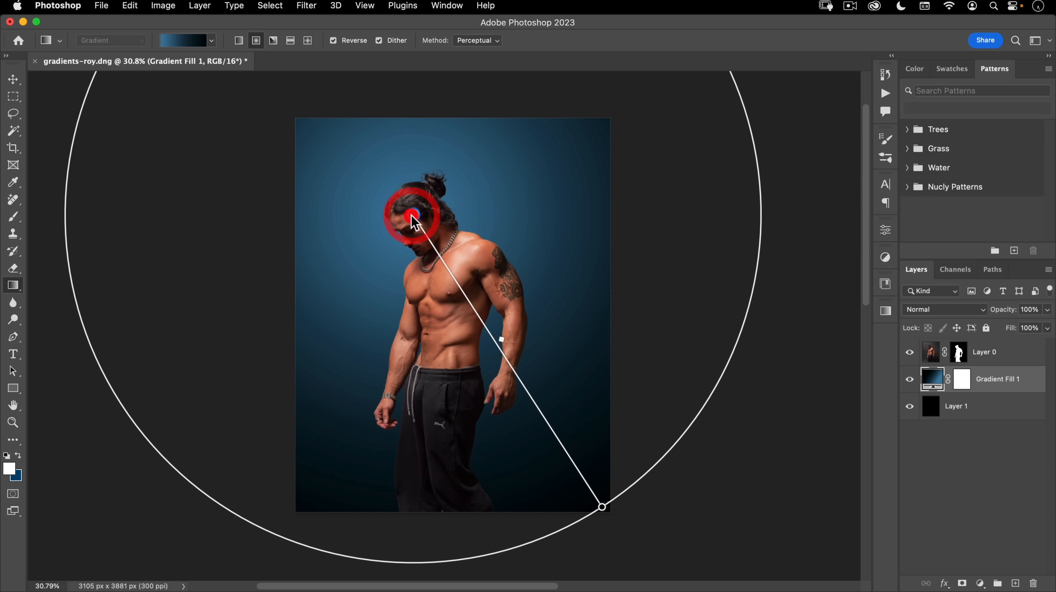
pyautogui.doubleClick(412, 215)
pyautogui.moveTo(660, 262); pyautogui.dragTo(655, 287)
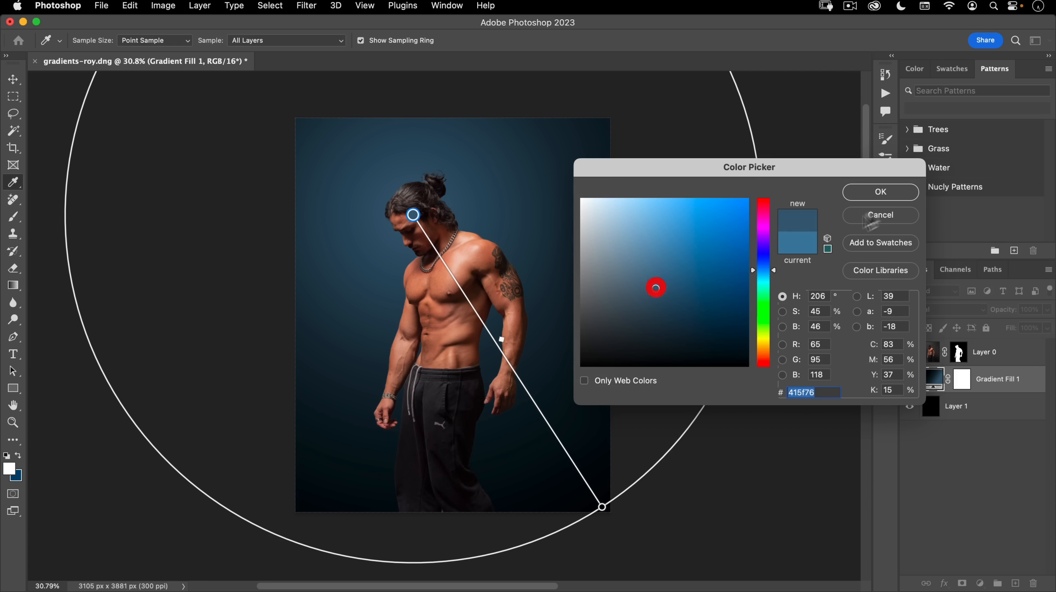
pyautogui.click(880, 192)
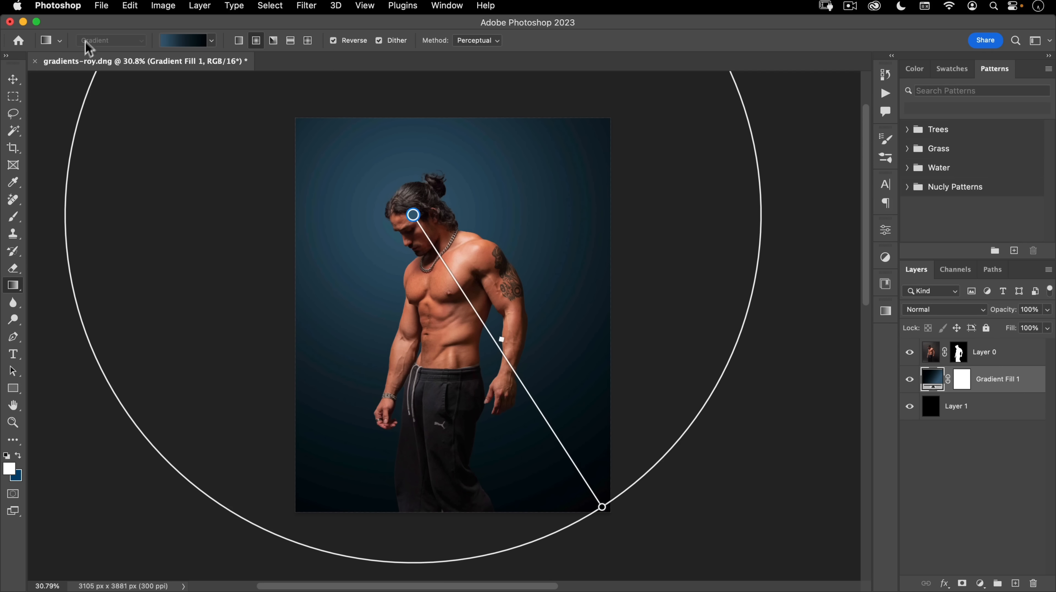
pyautogui.click(966, 477)
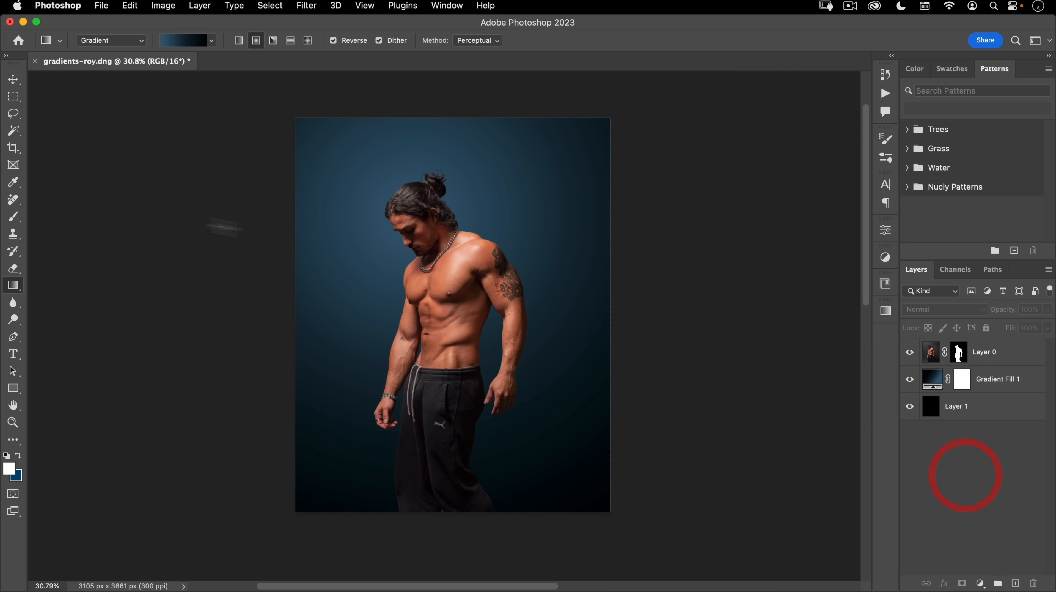
# Step: Place the moon image as an embedded object and move its layer between Layer 0 and Gradient Fill 1
pyautogui.click(18, 100)
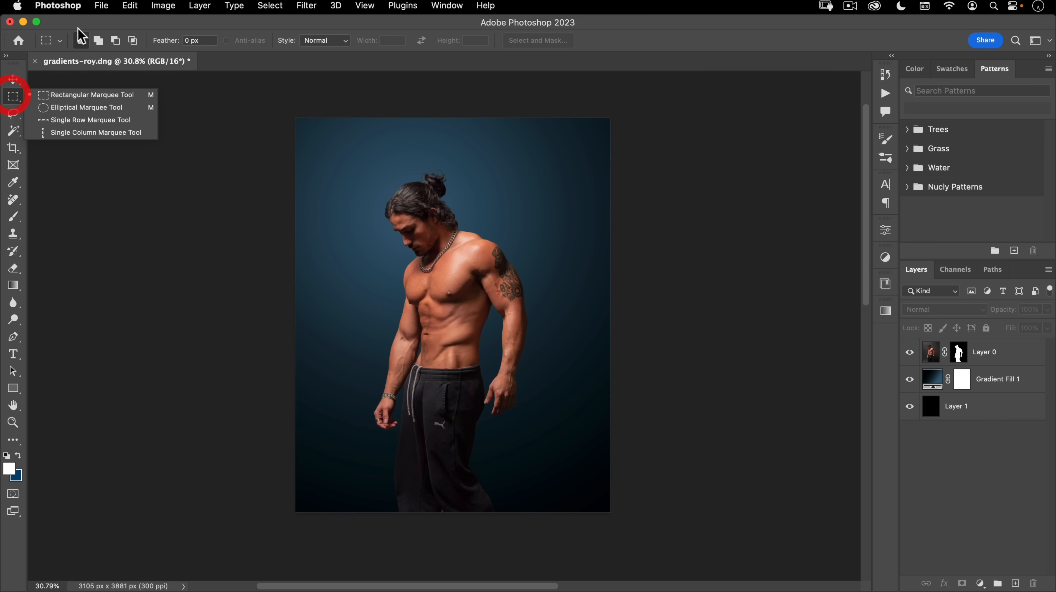
pyautogui.click(101, 6)
pyautogui.moveTo(120, 232)
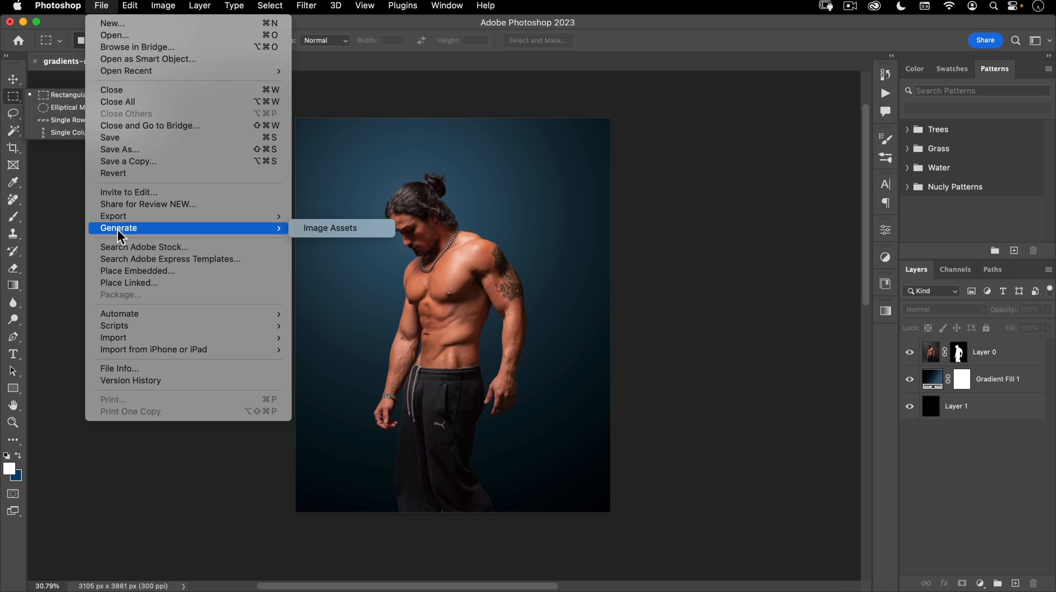
pyautogui.click(129, 271)
pyautogui.doubleClick(344, 151)
pyautogui.doubleClick(437, 245)
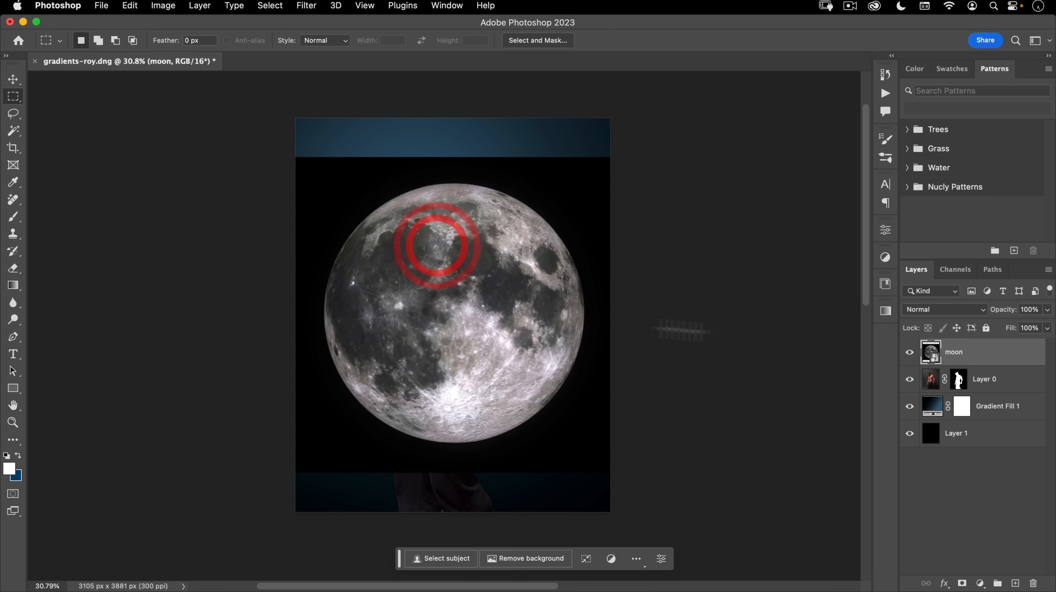
pyautogui.moveTo(954, 352); pyautogui.dragTo(978, 392)
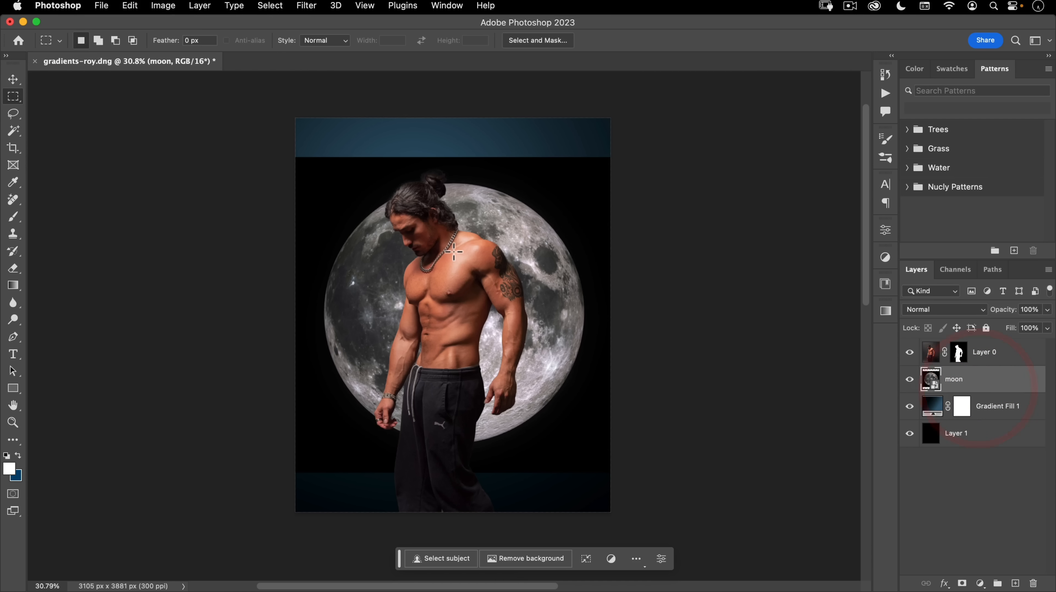
# Step: Move the moon up behind the man's head and torso and rotate it by -90°
pyautogui.press('v')
pyautogui.moveTo(505, 250); pyautogui.dragTo(508, 208)
pyautogui.press('super+t')
pyautogui.moveTo(621, 229); pyautogui.dragTo(325, 189)
pyautogui.moveTo(385, 132); pyautogui.dragTo(387, 125)
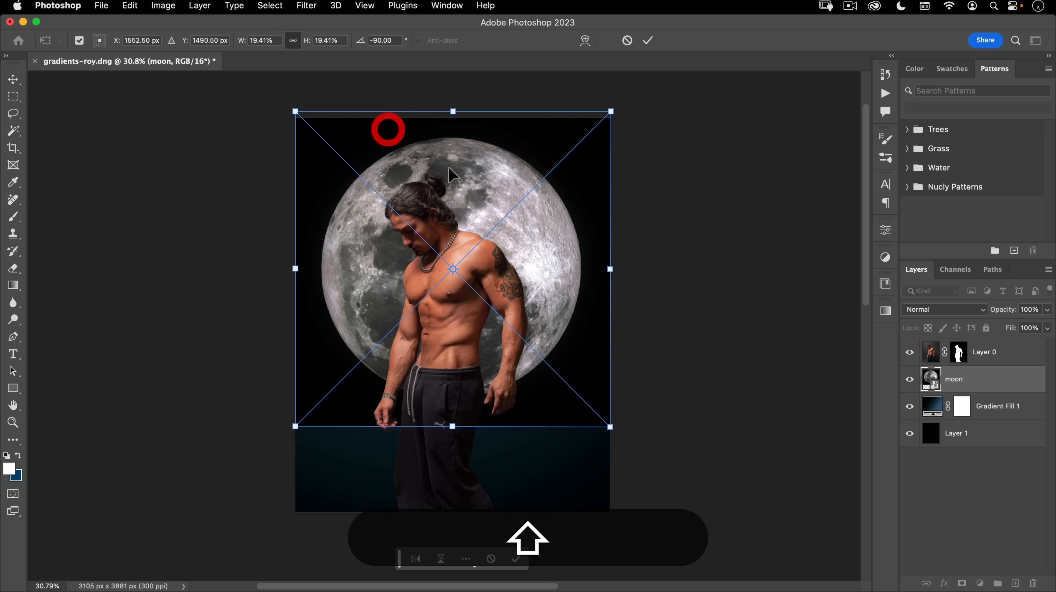
pyautogui.click(649, 40)
# Step: Set the moon layer's blend mode to Screen and add a layer mask to it
pyautogui.click(941, 310)
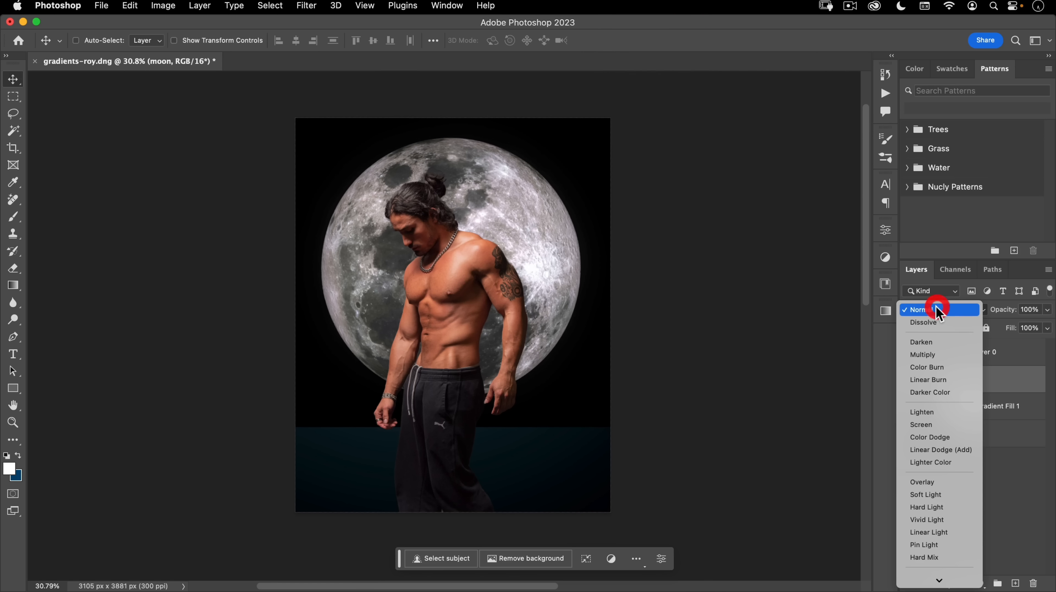
pyautogui.click(930, 425)
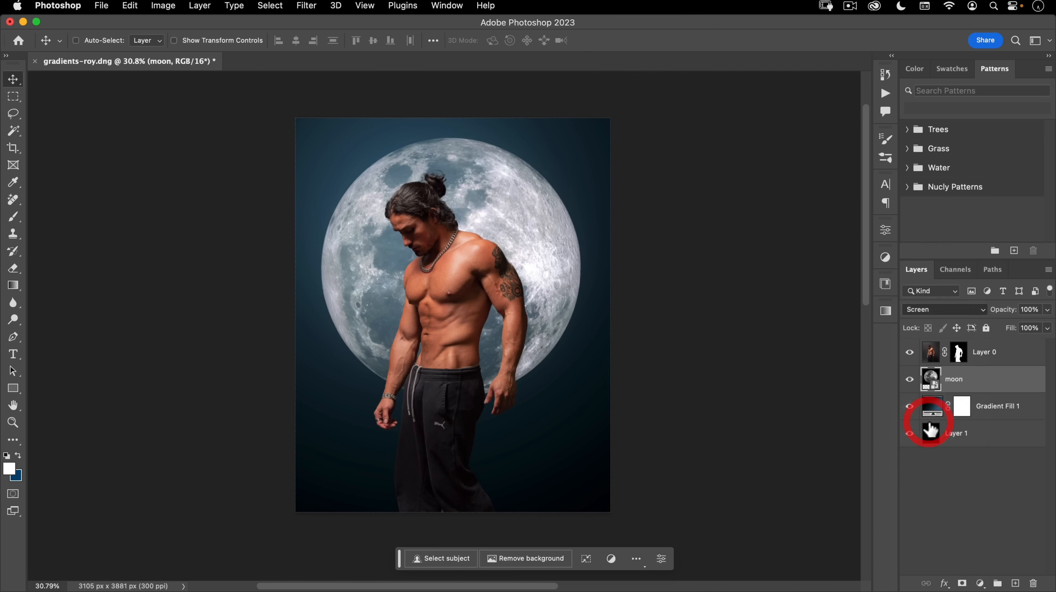
pyautogui.click(963, 583)
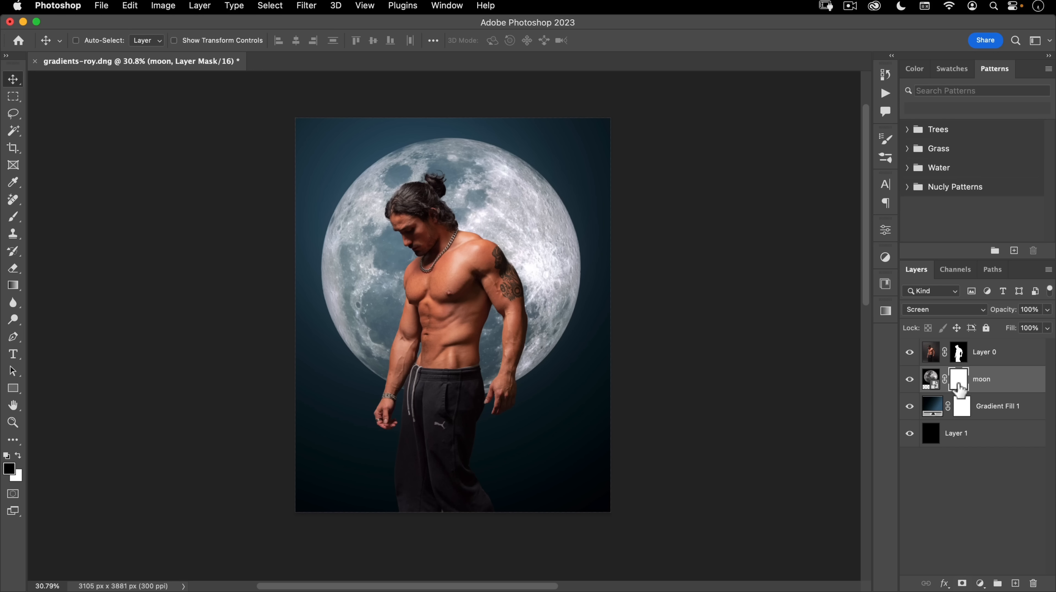
# Step: Set the Gradient tool to the foreground-to-transparent preset with a linear shape for the moon's mask
pyautogui.click(13, 286)
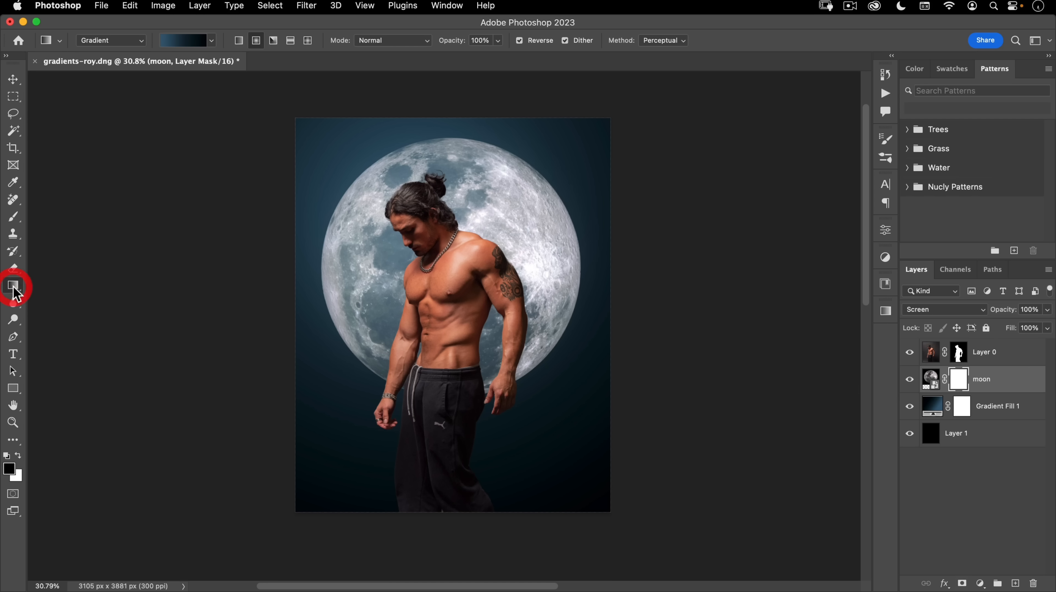
pyautogui.click(142, 40)
pyautogui.click(109, 40)
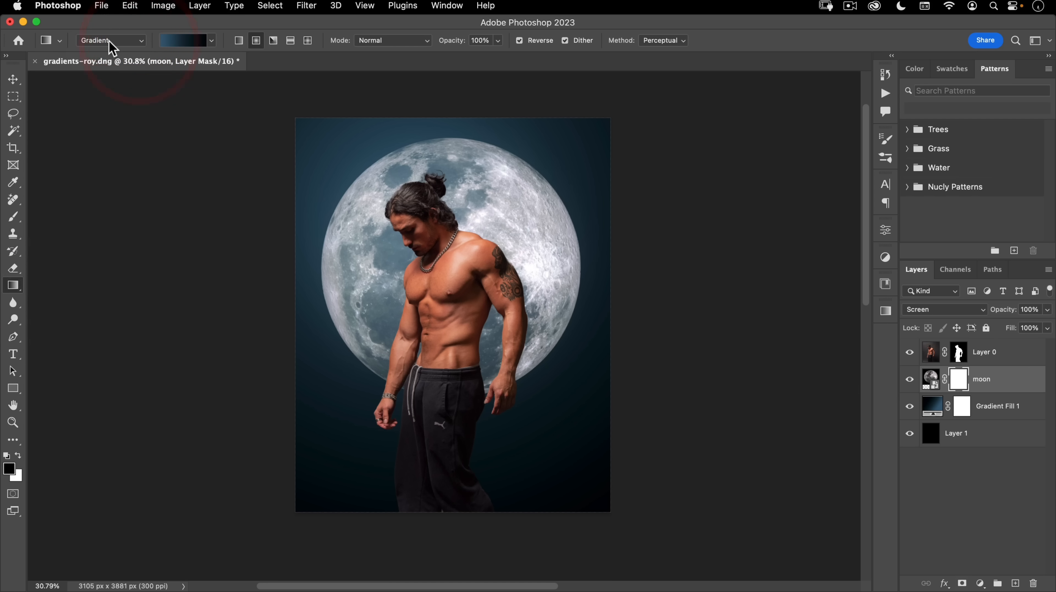
pyautogui.click(102, 41)
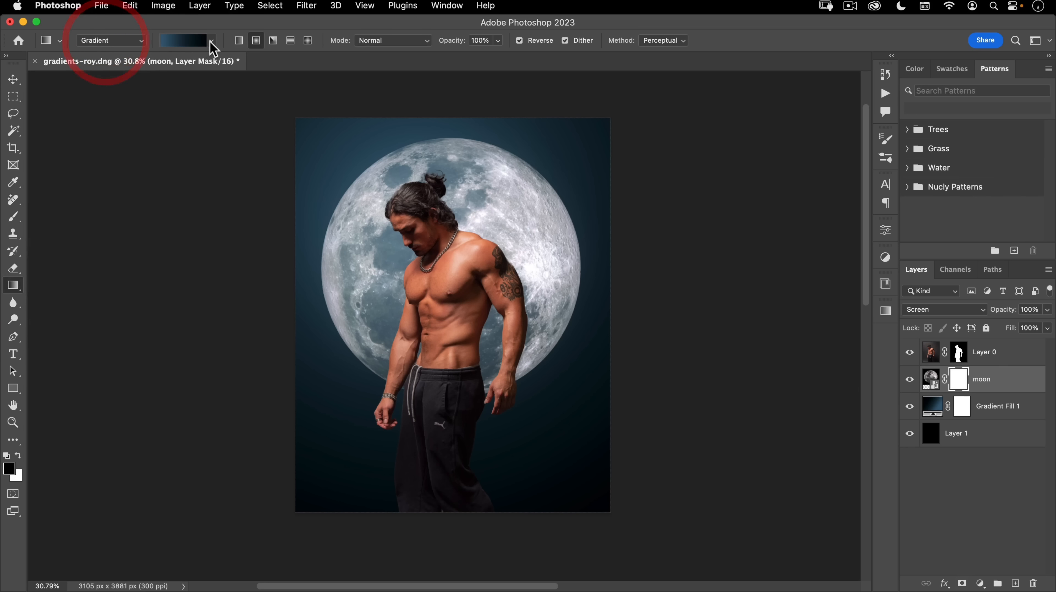
pyautogui.click(211, 40)
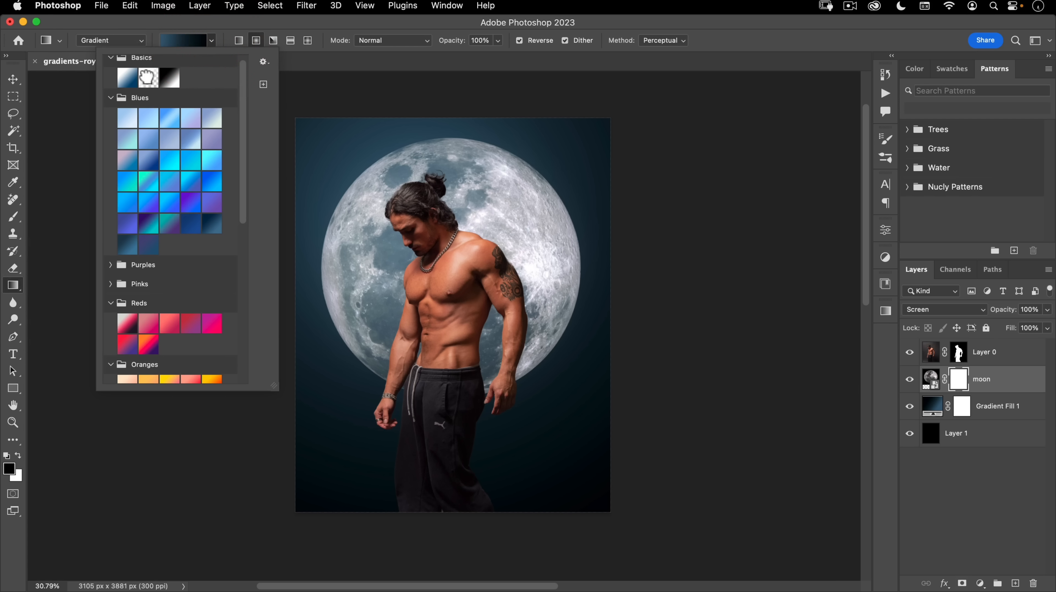
pyautogui.click(148, 77)
pyautogui.click(194, 22)
pyautogui.click(239, 40)
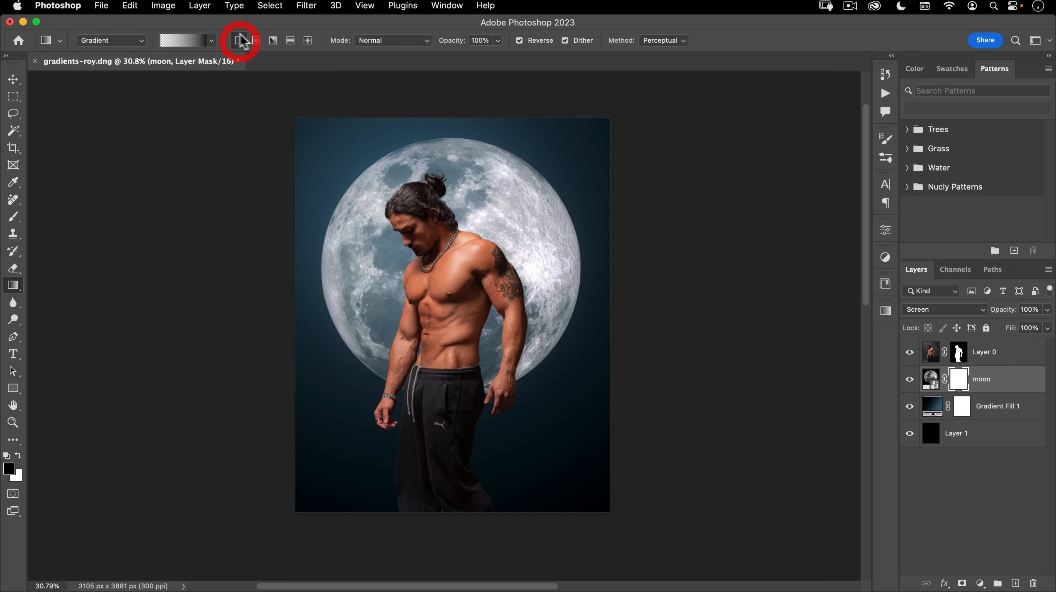
# Step: With black as foreground and Reverse off, fade the moon's lower right with a mask gradient from near the man's hand to its upper-left edge
pyautogui.press('d')
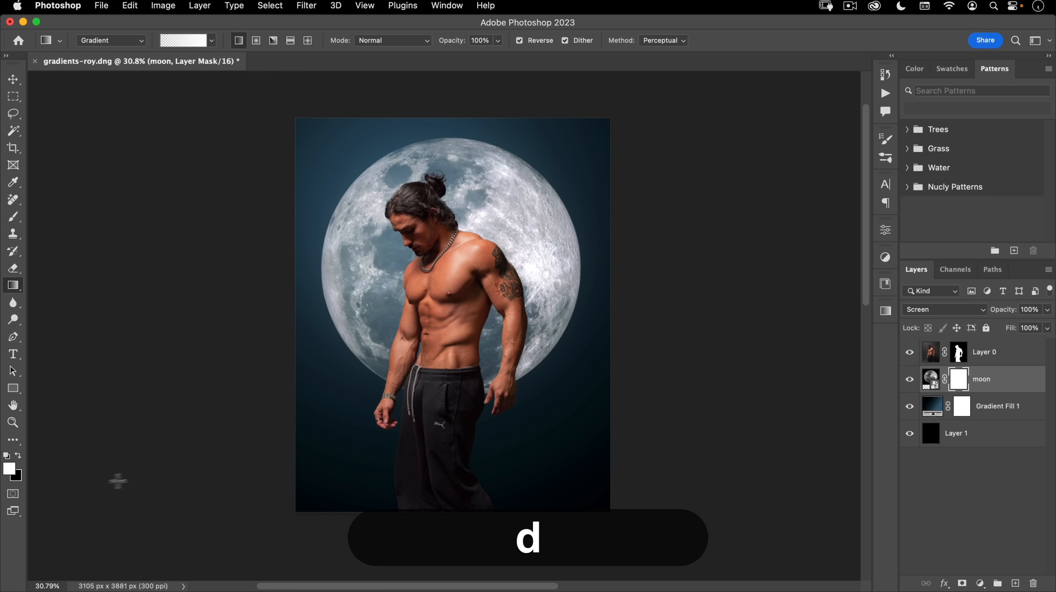
pyautogui.press('x')
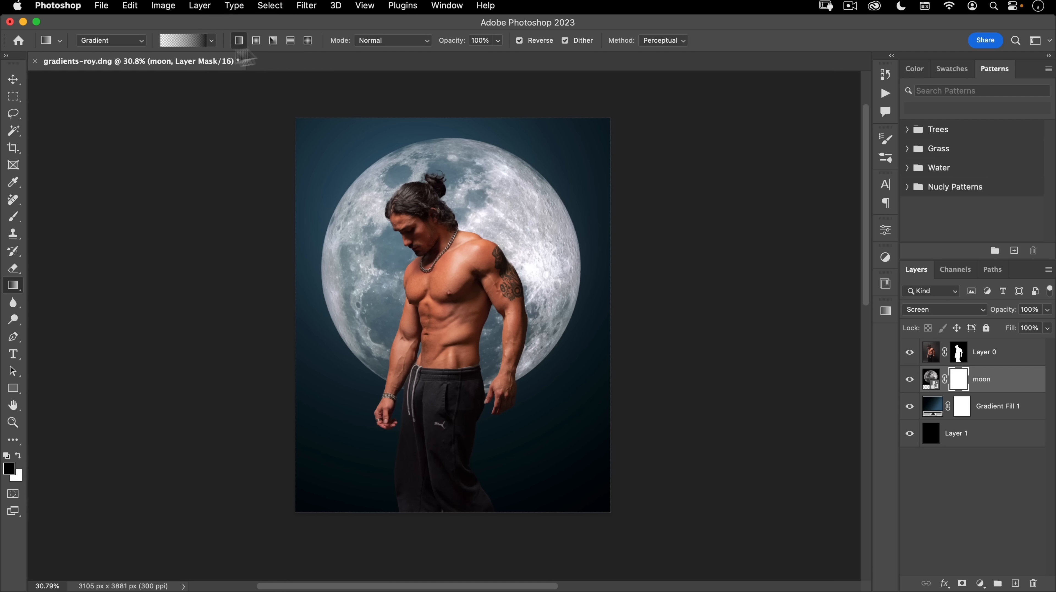
pyautogui.click(519, 41)
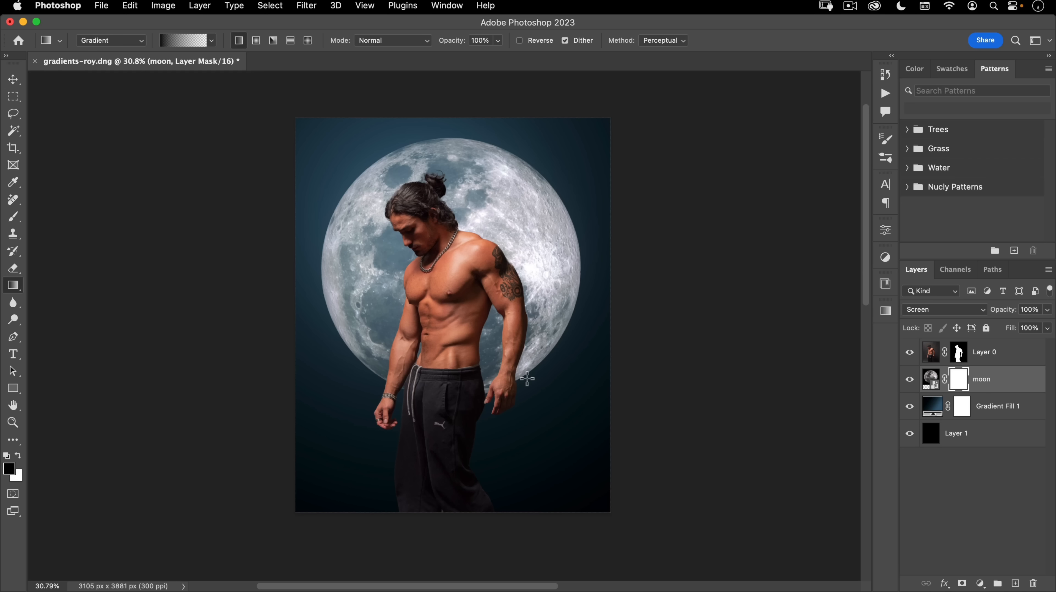
pyautogui.moveTo(527, 378); pyautogui.dragTo(354, 156)
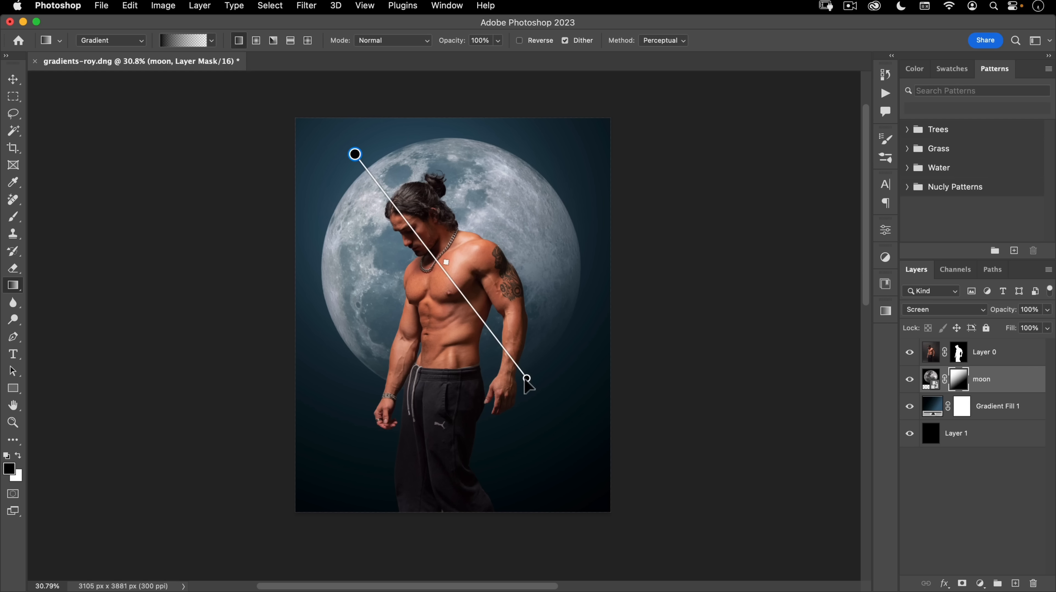
pyautogui.moveTo(526, 378); pyautogui.dragTo(542, 368)
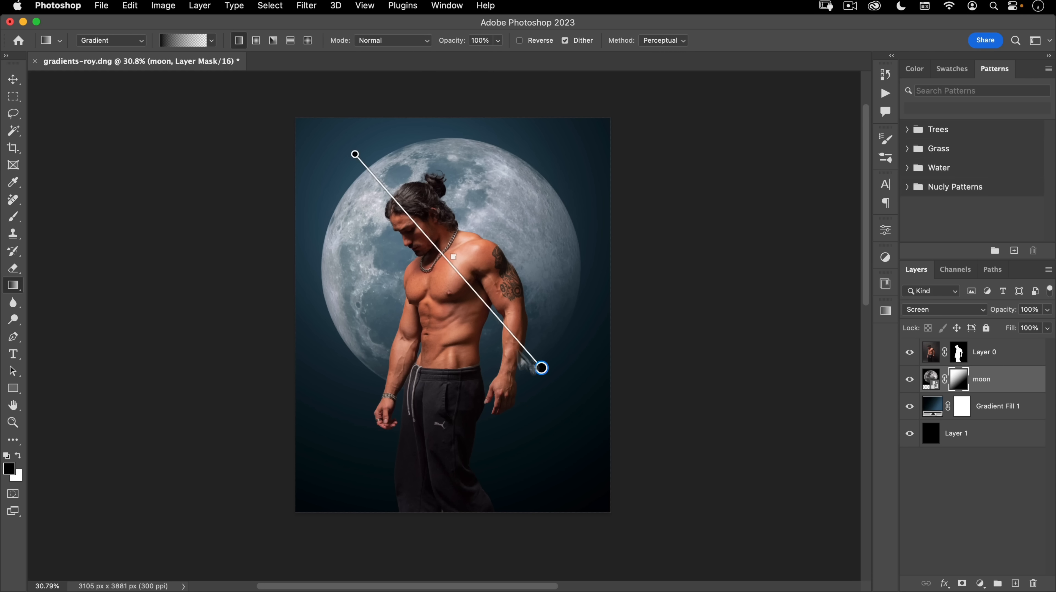
# Step: Extend the moon mask gradient past the canvas's upper-left corner, shift its other end near the man's wrist, and reposition its midpoint near his neck
pyautogui.moveTo(355, 153); pyautogui.dragTo(290, 126)
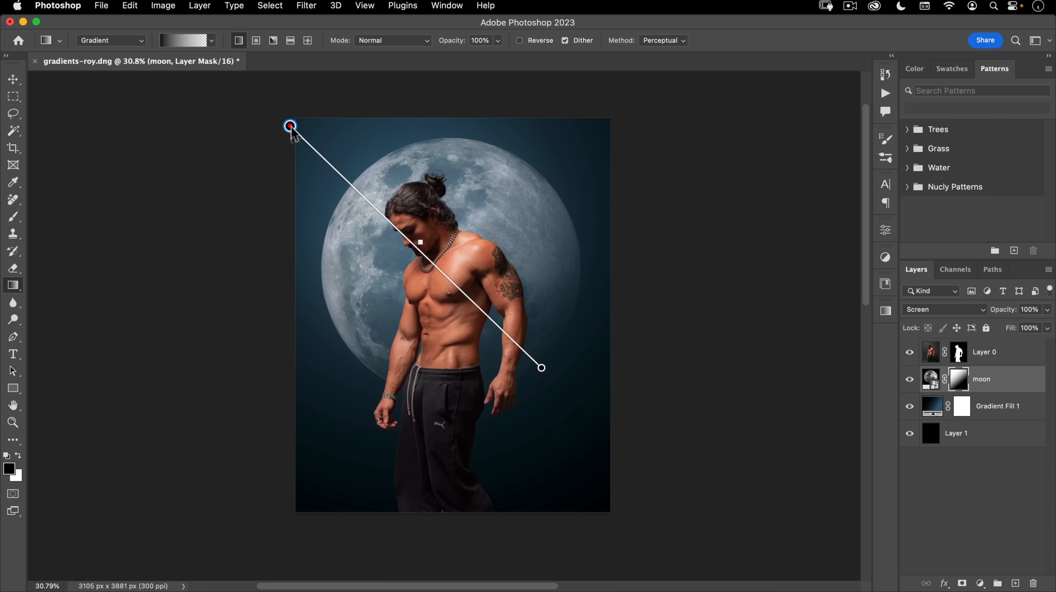
pyautogui.moveTo(538, 363)
pyautogui.mouseDown()
pyautogui.moveTo(495, 325)
pyautogui.moveTo(418, 316)
pyautogui.moveTo(441, 252)
pyautogui.moveTo(396, 228)
pyautogui.moveTo(443, 261)
pyautogui.moveTo(548, 375)
pyautogui.mouseUp()
pyautogui.click(365, 180)
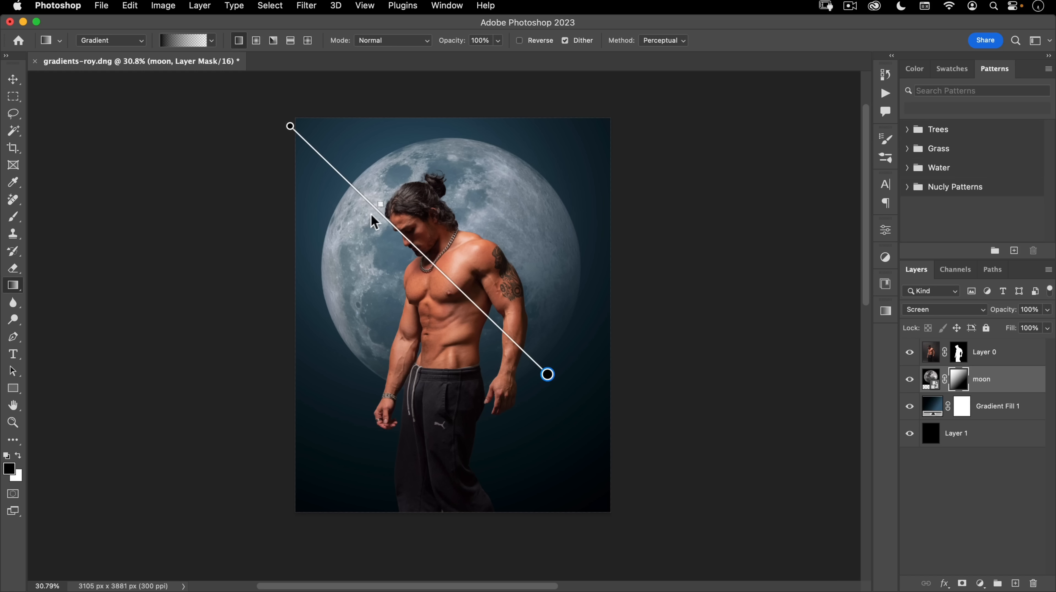
pyautogui.moveTo(374, 195); pyautogui.dragTo(453, 279)
pyautogui.moveTo(344, 172); pyautogui.dragTo(347, 175)
pyautogui.moveTo(347, 176); pyautogui.dragTo(440, 264)
# Step: Set the mask gradient's opacity midpoint location to 78 and pull both of its ends inward, to the man's waist and above the moon's upper-left edge
pyautogui.click(887, 232)
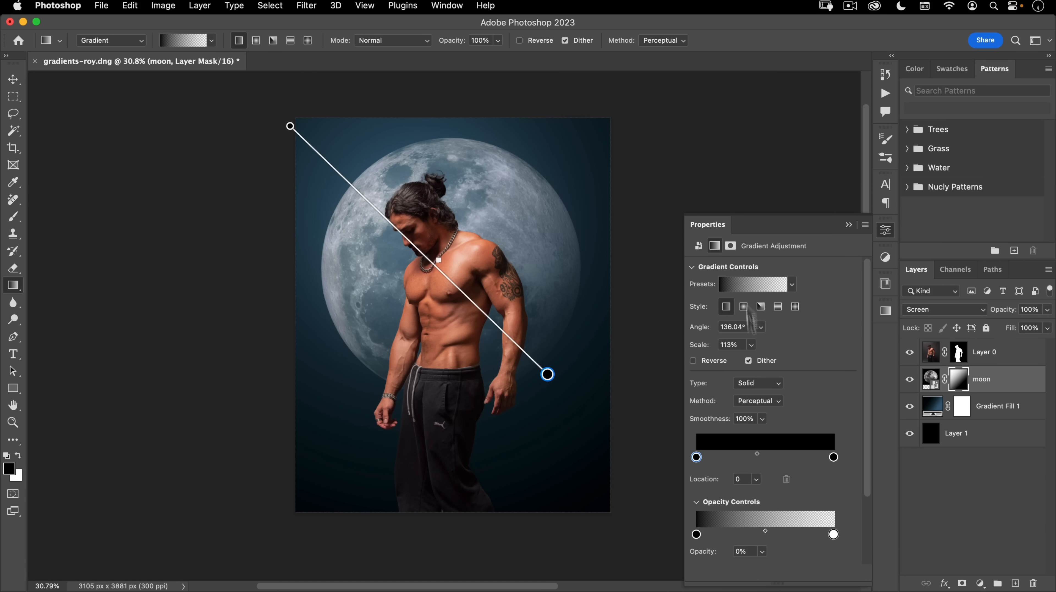
pyautogui.scroll(-3, 762, 371)
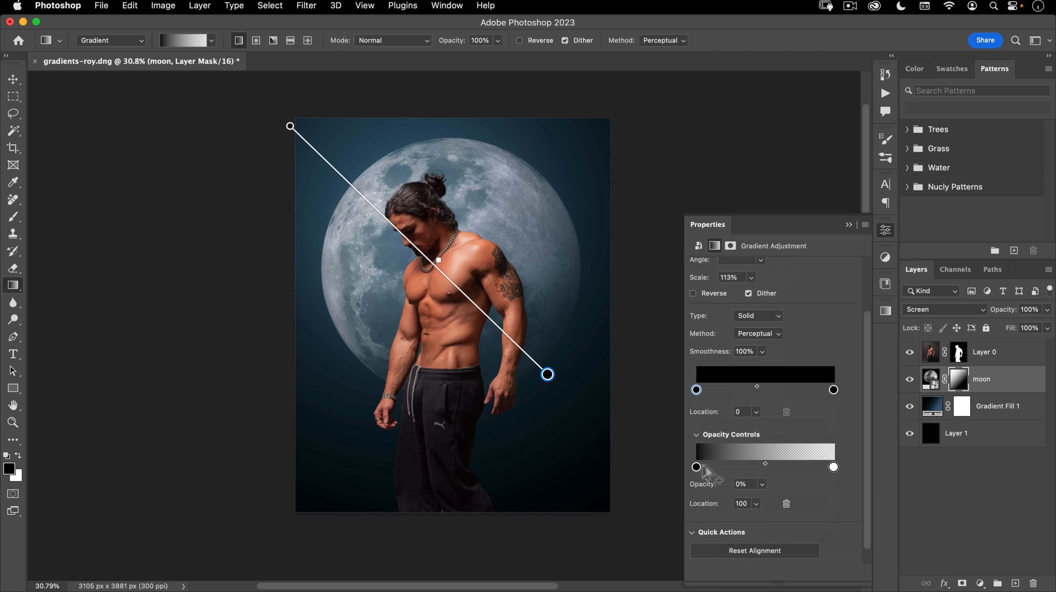
pyautogui.moveTo(765, 465); pyautogui.dragTo(806, 476)
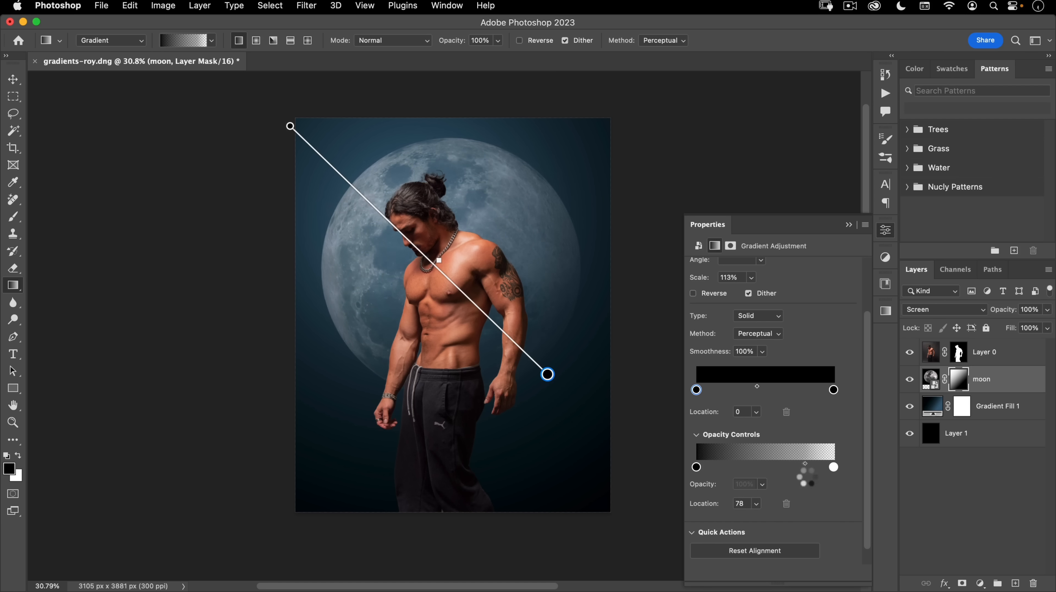
pyautogui.click(885, 229)
pyautogui.moveTo(547, 373); pyautogui.dragTo(489, 333)
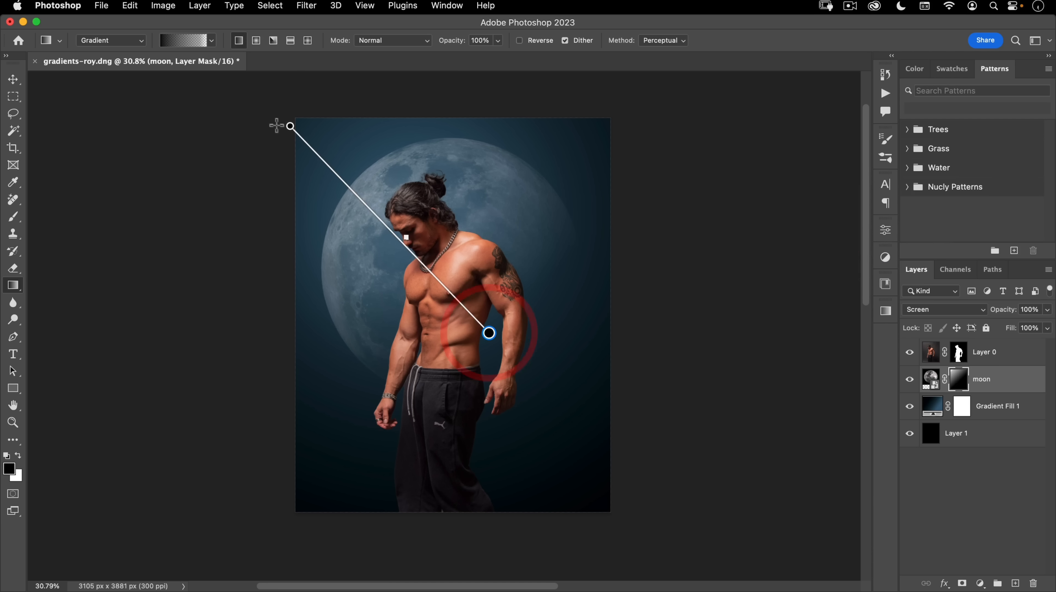
pyautogui.moveTo(290, 126); pyautogui.dragTo(327, 131)
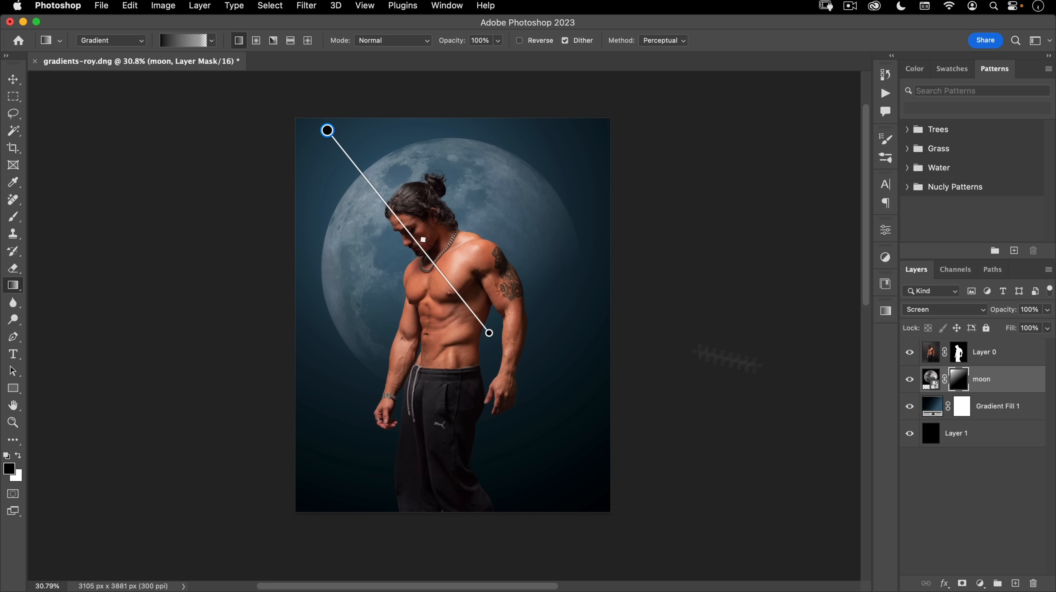
# Step: Try adding another mask gradient from the moon's upper right to its left edge, and undo it
pyautogui.press('shift')
pyautogui.moveTo(582, 174); pyautogui.dragTo(334, 229)
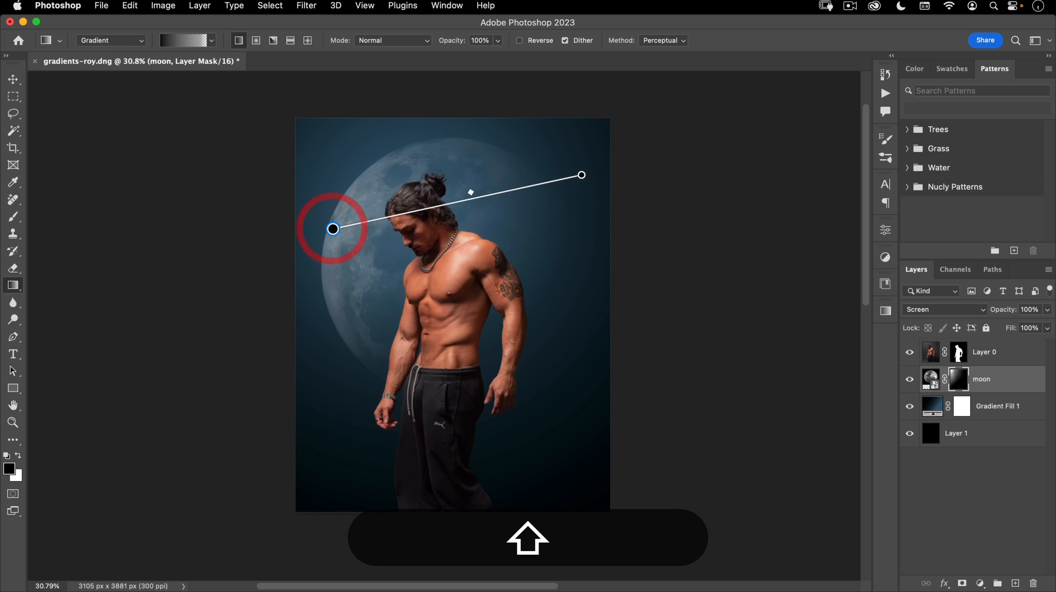
pyautogui.press('super+z')
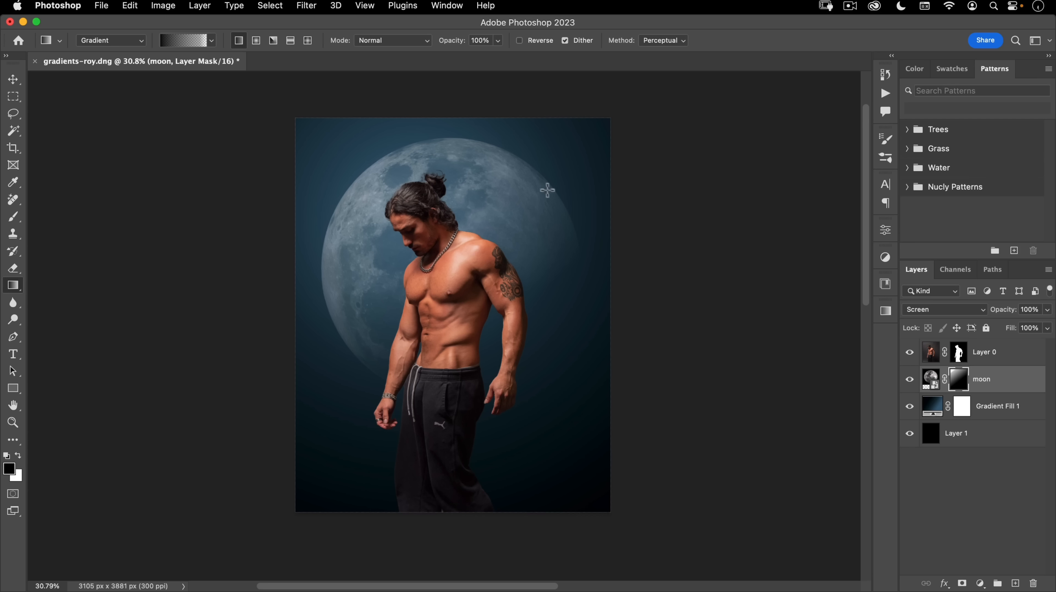
# Step: Stack further black-to-transparent gradients on the moon's mask from several sides so the moon fades almost completely
pyautogui.moveTo(571, 190); pyautogui.dragTo(328, 225)
pyautogui.moveTo(307, 357); pyautogui.dragTo(444, 165)
pyautogui.moveTo(544, 303); pyautogui.dragTo(365, 188)
pyautogui.moveTo(563, 130); pyautogui.dragTo(402, 231)
pyautogui.moveTo(336, 339); pyautogui.dragTo(410, 207)
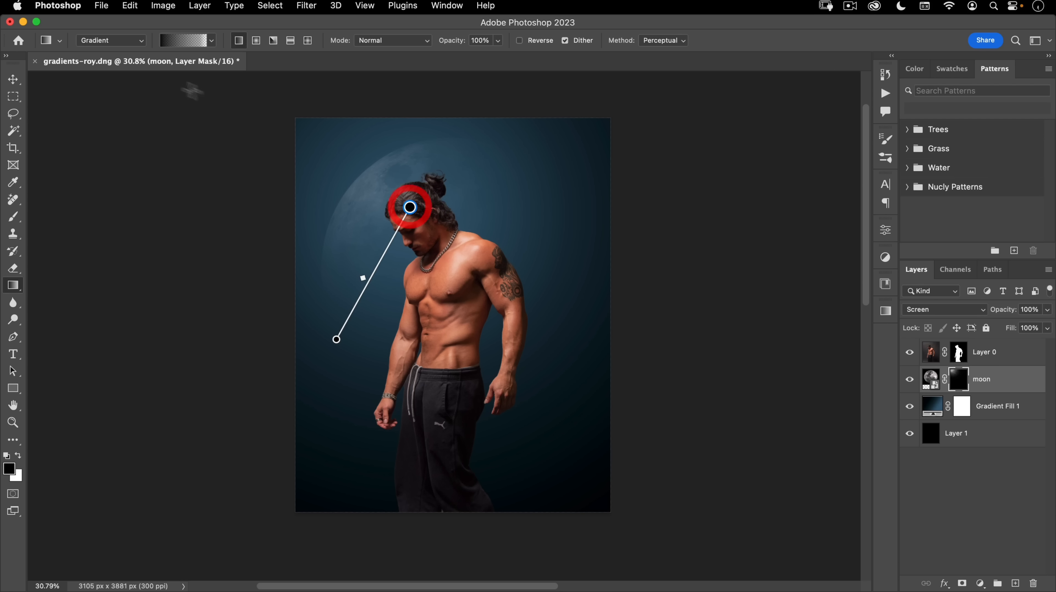
pyautogui.click(100, 40)
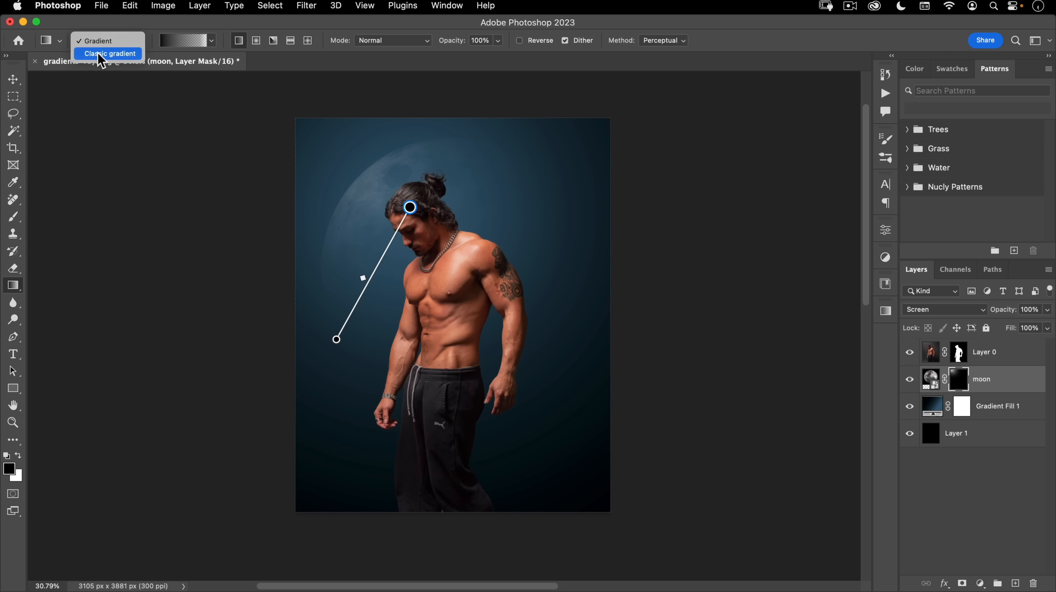
pyautogui.click(112, 24)
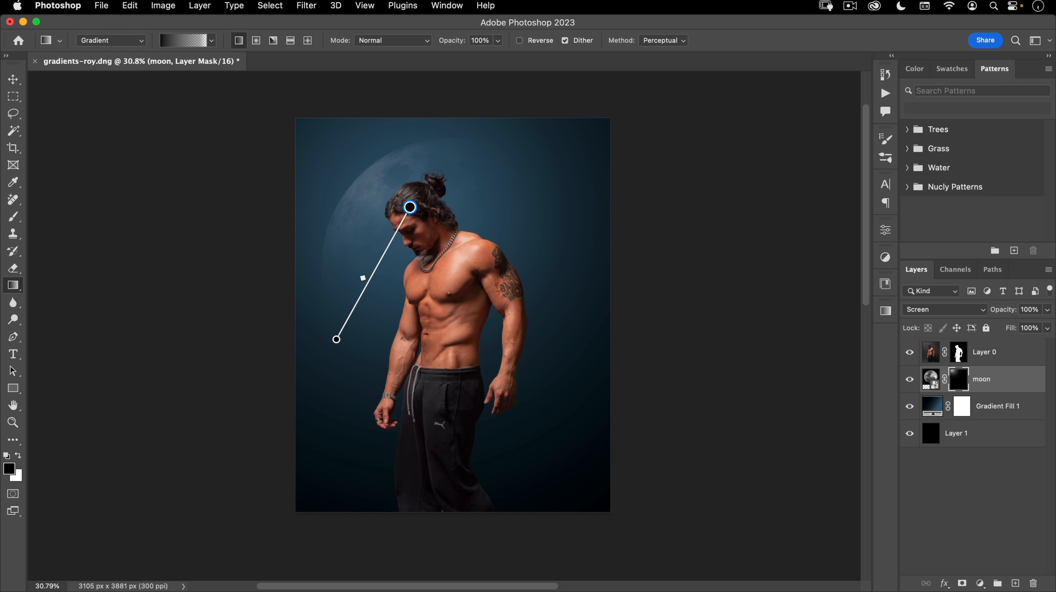
pyautogui.moveTo(571, 197); pyautogui.dragTo(344, 201)
pyautogui.moveTo(373, 382); pyautogui.dragTo(382, 240)
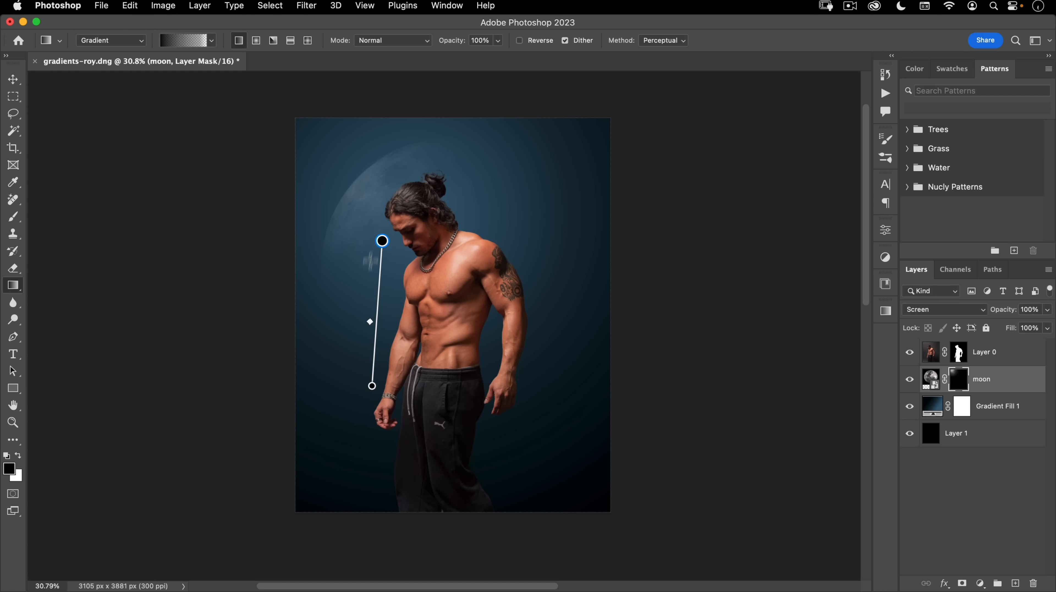
pyautogui.moveTo(372, 324)
pyautogui.mouseDown()
pyautogui.moveTo(377, 289)
pyautogui.moveTo(378, 312)
pyautogui.mouseUp()
pyautogui.moveTo(397, 128); pyautogui.dragTo(358, 228)
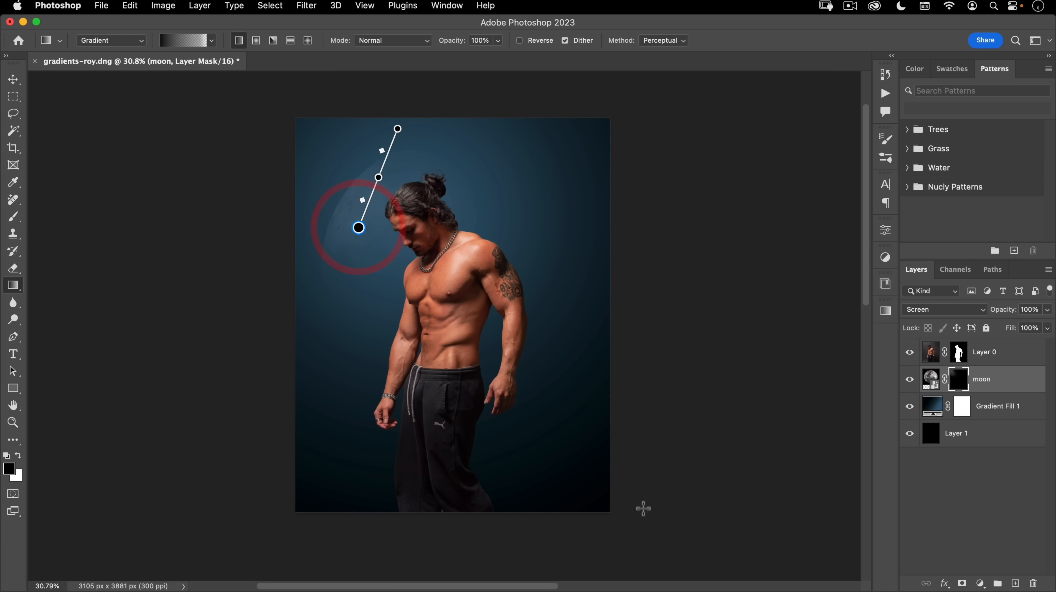
# Step: Refill the moon's mask with white and layer four black-to-transparent gradients that fade the moon from the right and below
pyautogui.click(959, 382)
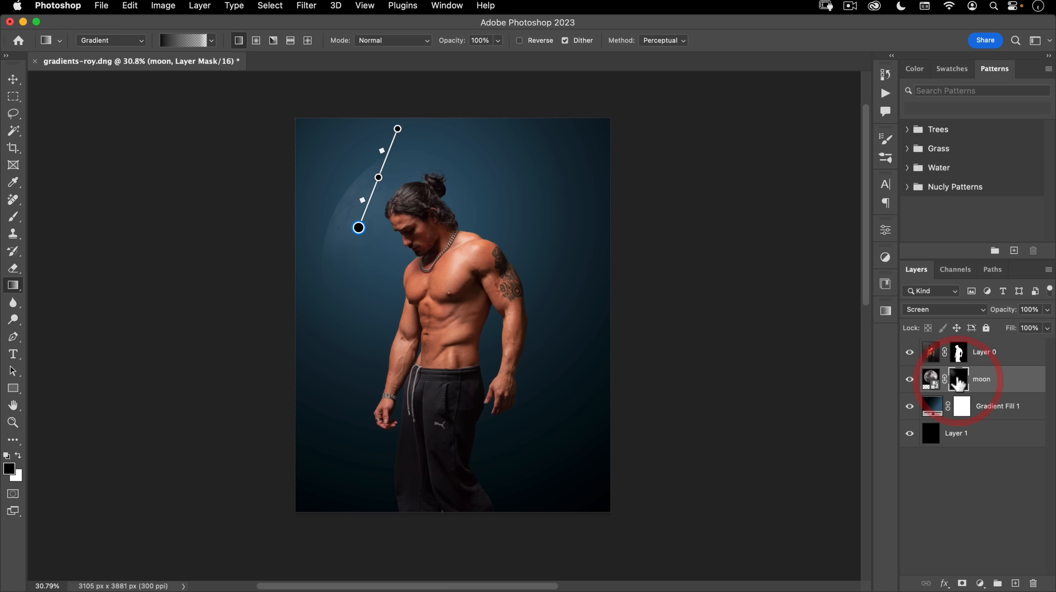
pyautogui.press('super+BackSpace')
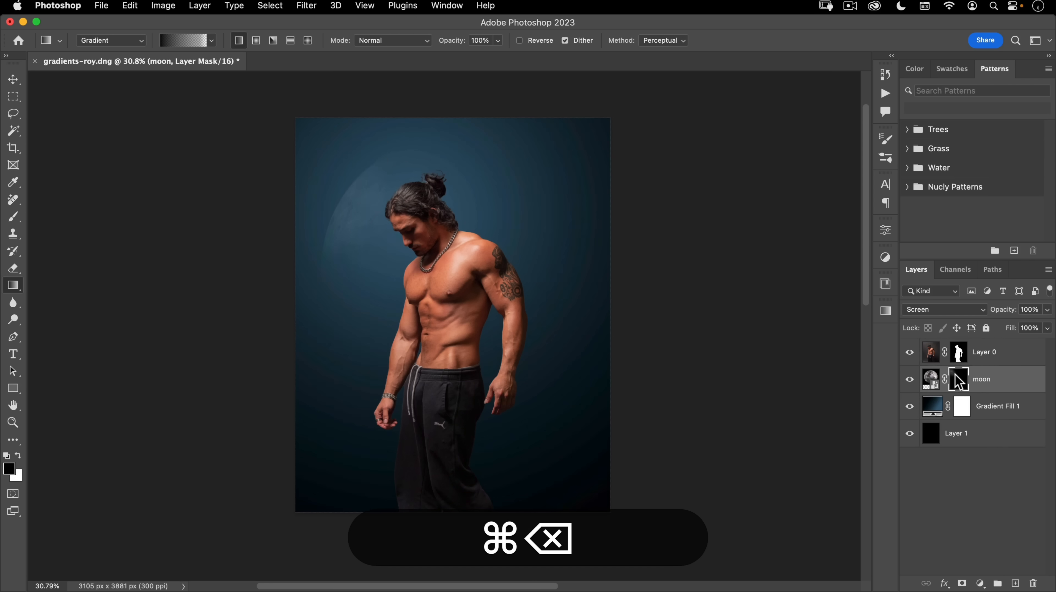
pyautogui.moveTo(551, 352); pyautogui.dragTo(372, 169)
pyautogui.moveTo(590, 262); pyautogui.dragTo(426, 211)
pyautogui.moveTo(380, 385); pyautogui.dragTo(391, 234)
pyautogui.moveTo(582, 327); pyautogui.dragTo(302, 170)
# Step: Reactivate the Gradient tool on the moon's mask and move the gradient's upper-left end inward, toward the moon's edge
pyautogui.press('v')
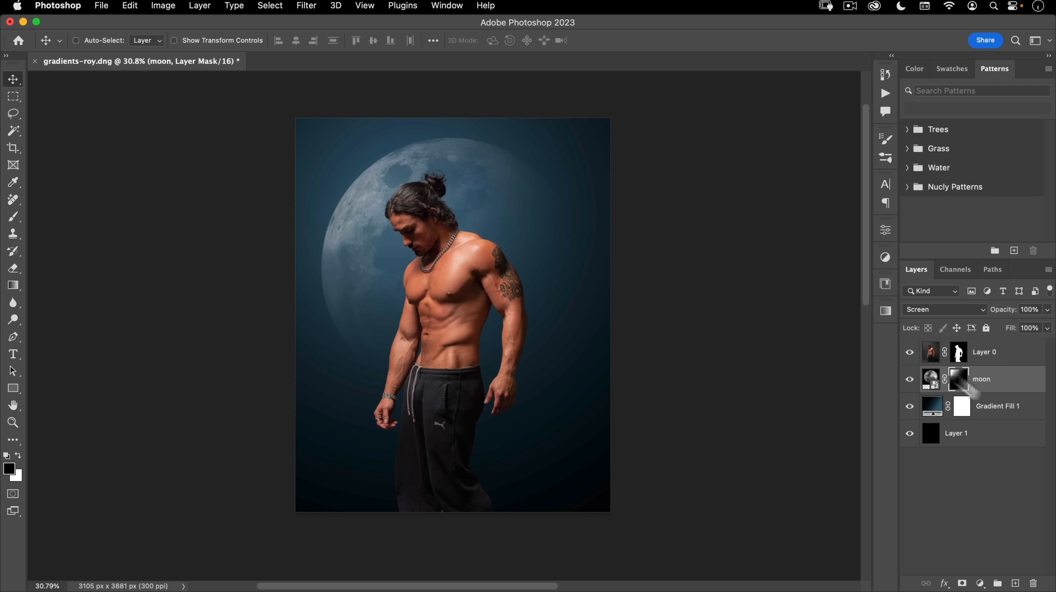
pyautogui.click(958, 381)
pyautogui.press('g')
pyautogui.moveTo(302, 170); pyautogui.dragTo(326, 162)
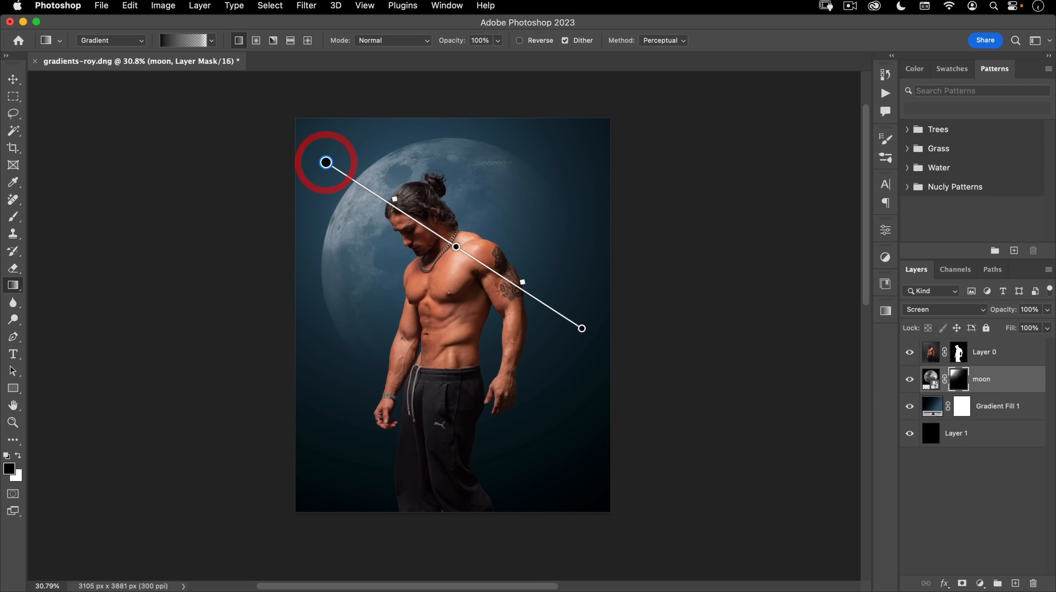
# Step: Add another mask gradient across the moon and reposition its ends to run from the moon's upper-left edge to beside the man's elbow
pyautogui.moveTo(522, 125); pyautogui.dragTo(333, 264)
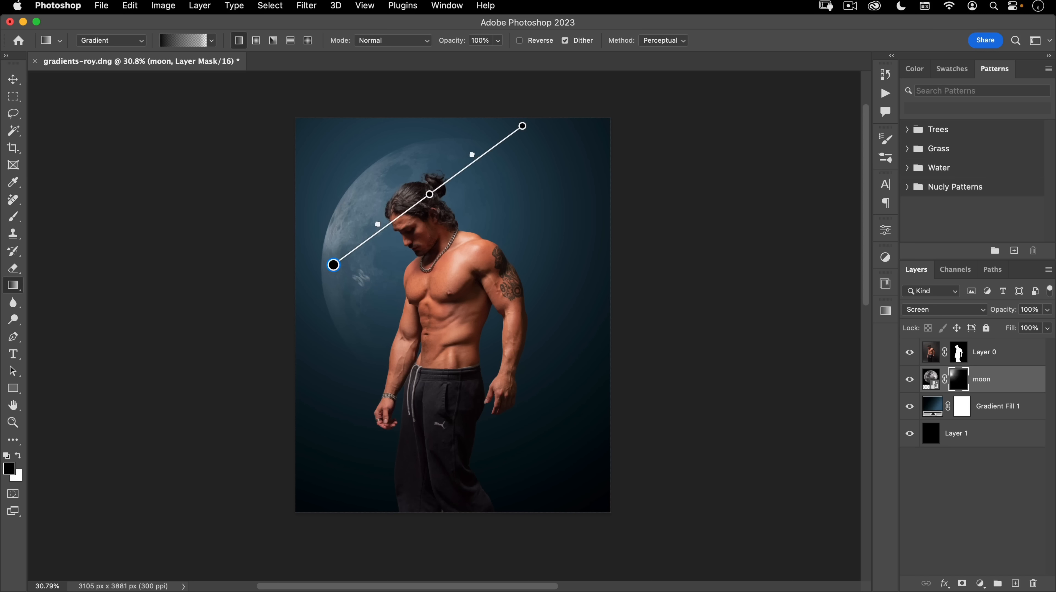
pyautogui.moveTo(334, 264); pyautogui.dragTo(350, 144)
pyautogui.moveTo(523, 126); pyautogui.dragTo(543, 326)
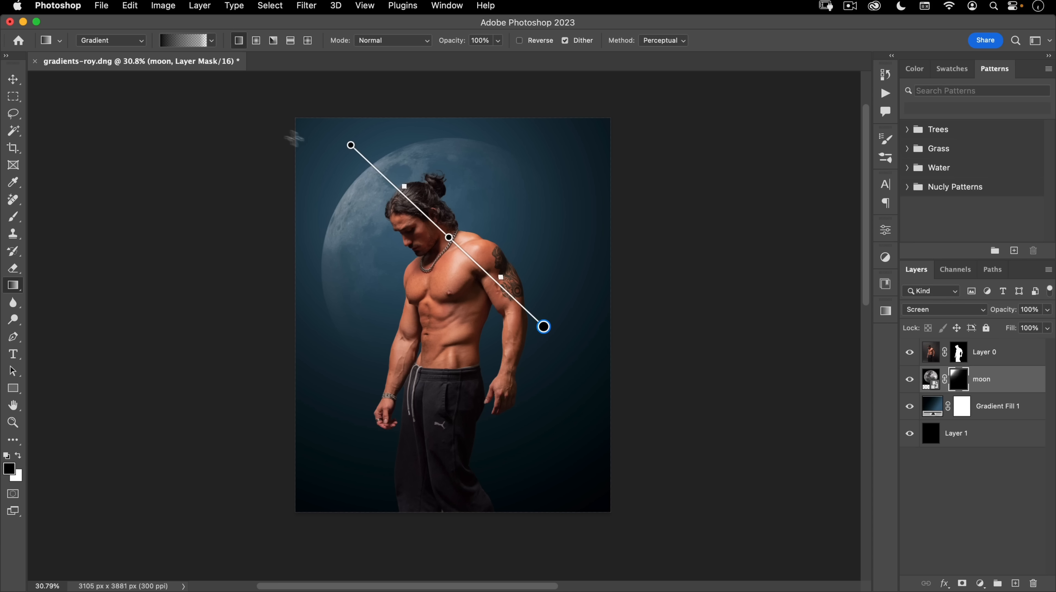
pyautogui.click(110, 44)
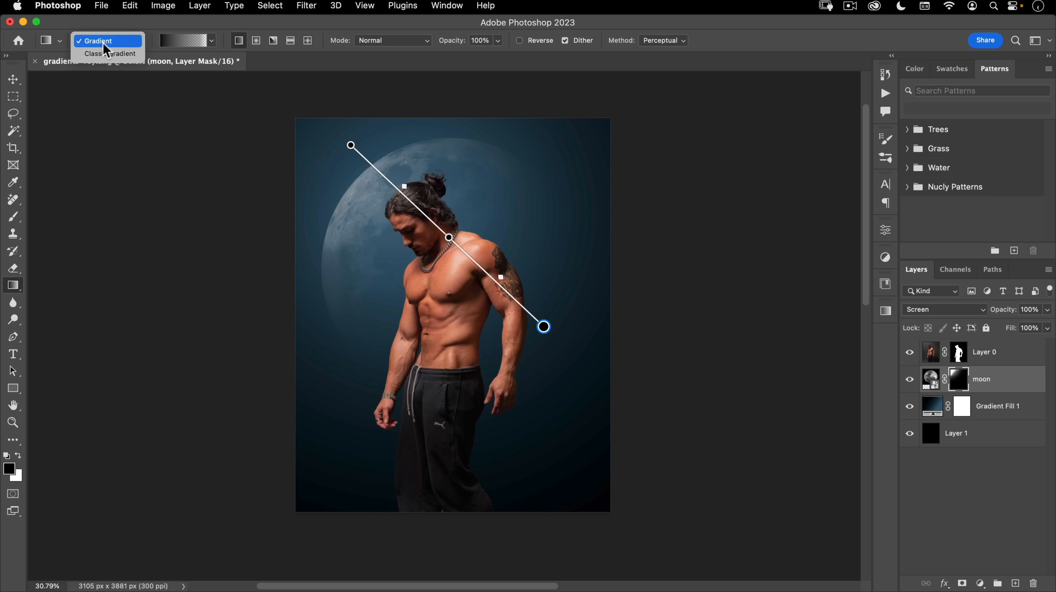
pyautogui.click(127, 25)
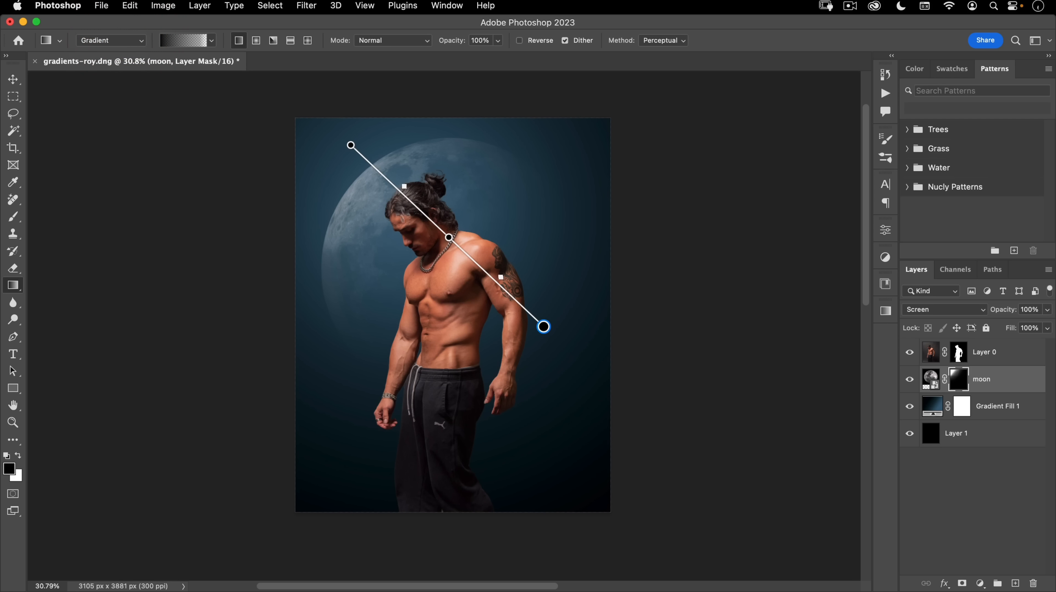